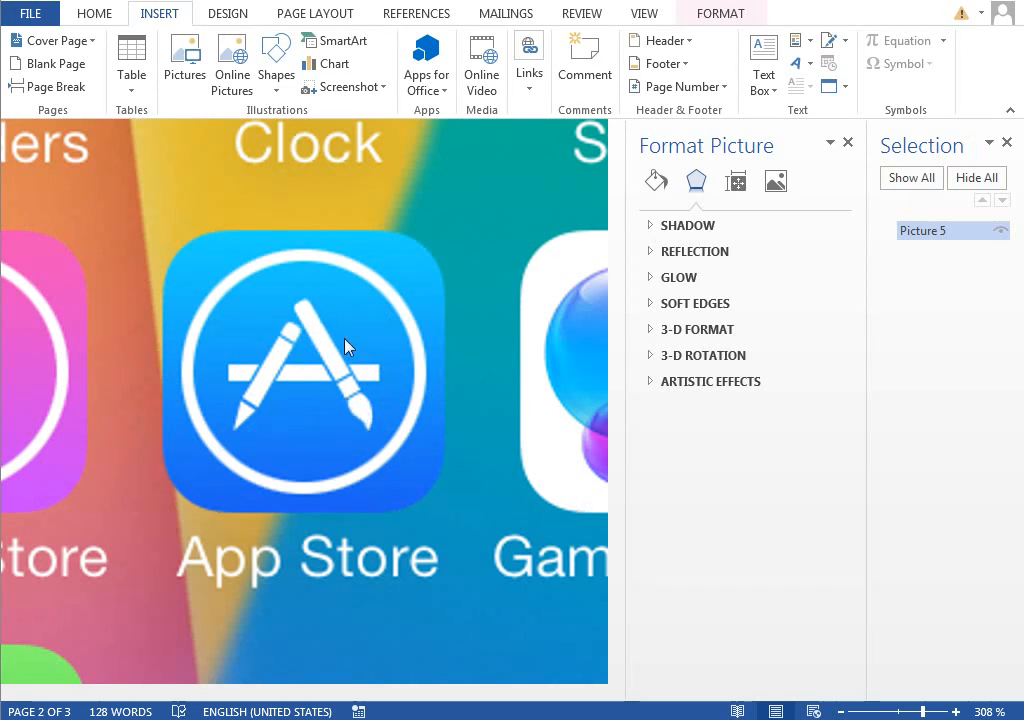
# - Paste the copied black rounded rectangle onto the page and move it to the left side of the App Store icon
pyautogui.click(903, 712)
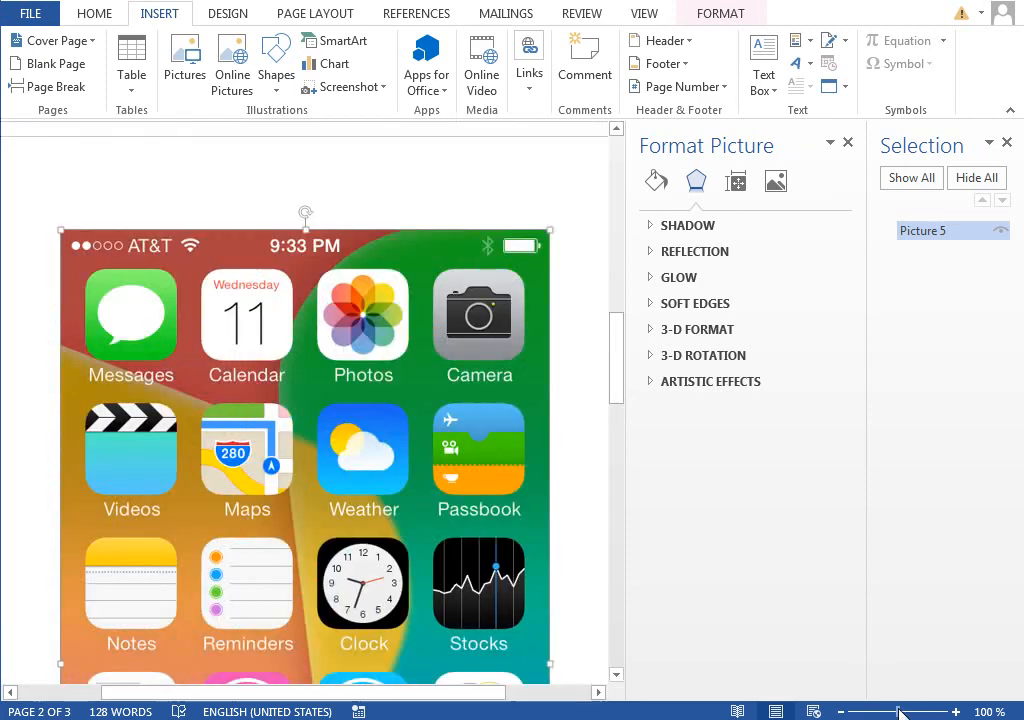
pyautogui.hotkey('ctrl', 'v')
pyautogui.moveTo(142, 286); pyautogui.dragTo(347, 599)
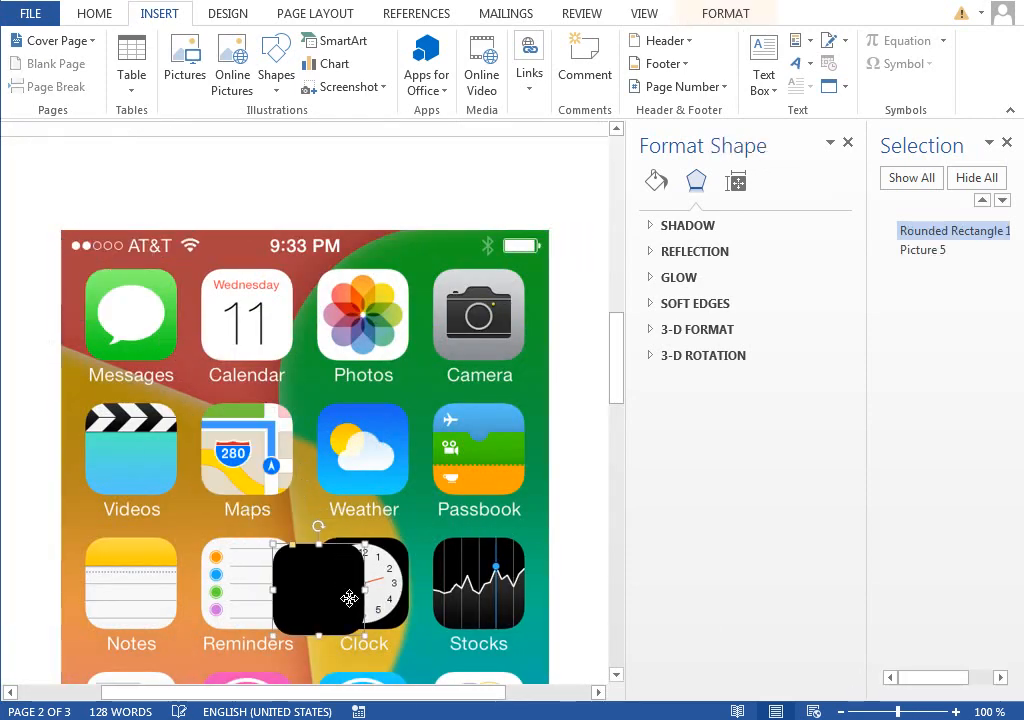
pyautogui.scroll(-3, 345, 514)
pyautogui.scroll(-3, 345, 514)
pyautogui.moveTo(320, 275); pyautogui.dragTo(310, 395)
# - Give the rounded rectangle a linear gradient fill and move the middle gradient stop onto the 100 % end stop
pyautogui.click(932, 712)
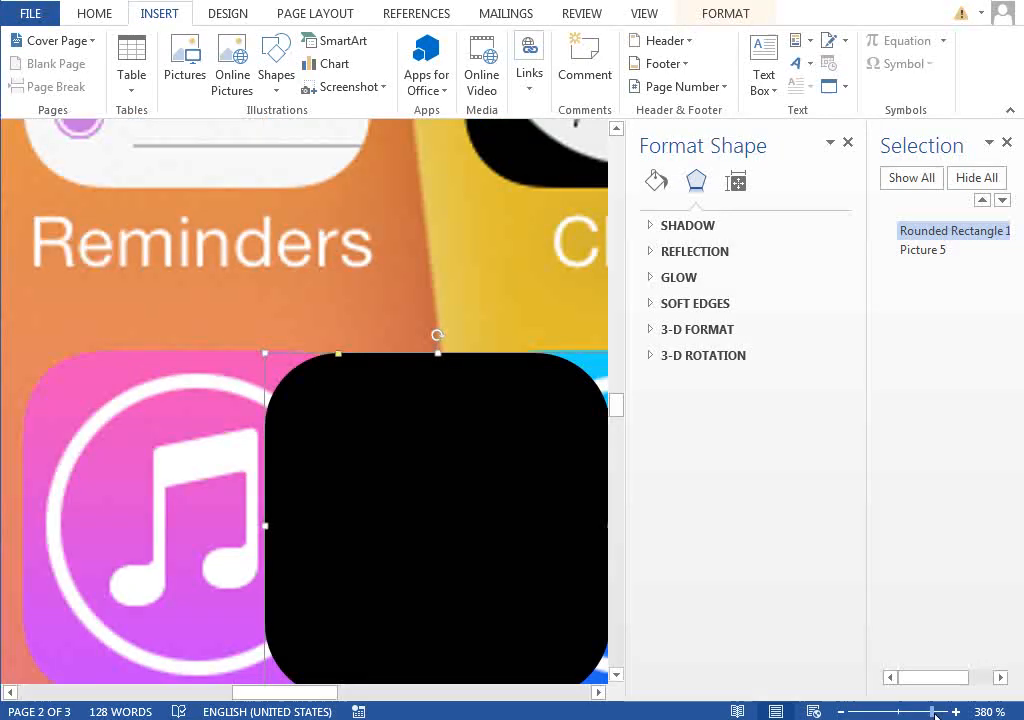
pyautogui.moveTo(320, 692); pyautogui.dragTo(350, 692)
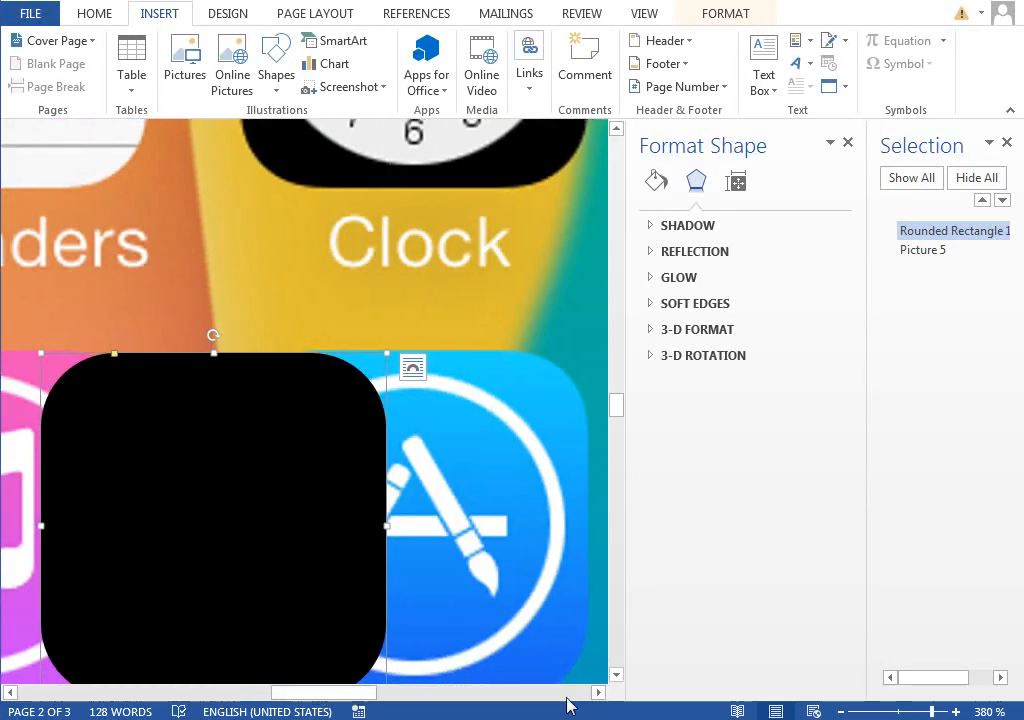
pyautogui.click(615, 677)
pyautogui.click(615, 677)
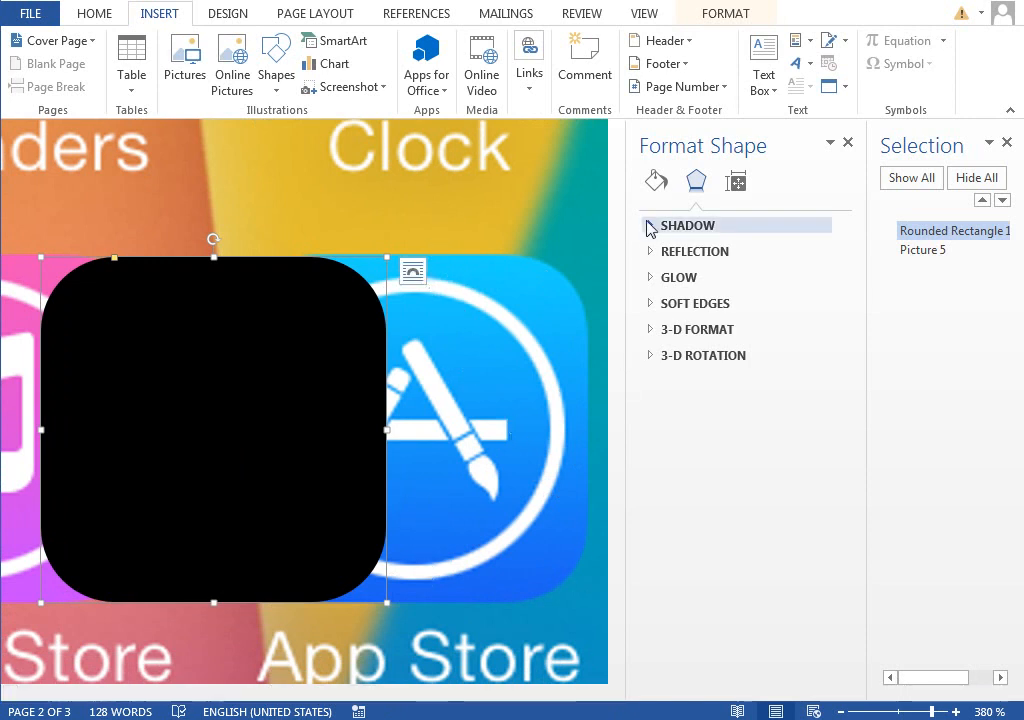
pyautogui.click(656, 181)
pyautogui.click(670, 299)
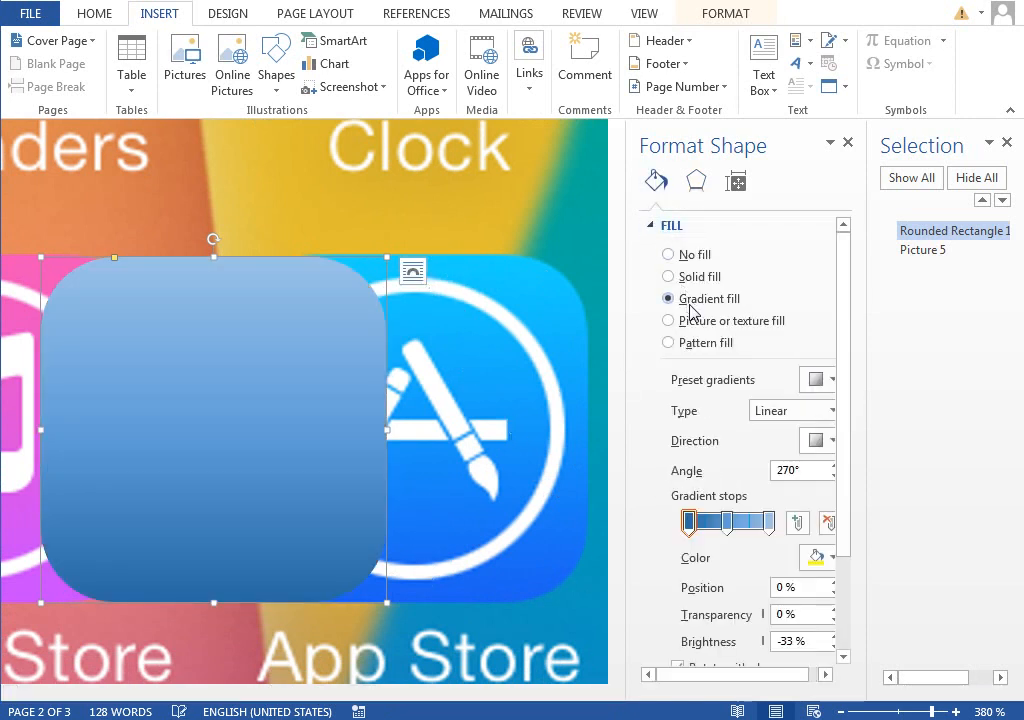
pyautogui.moveTo(729, 528); pyautogui.dragTo(766, 539)
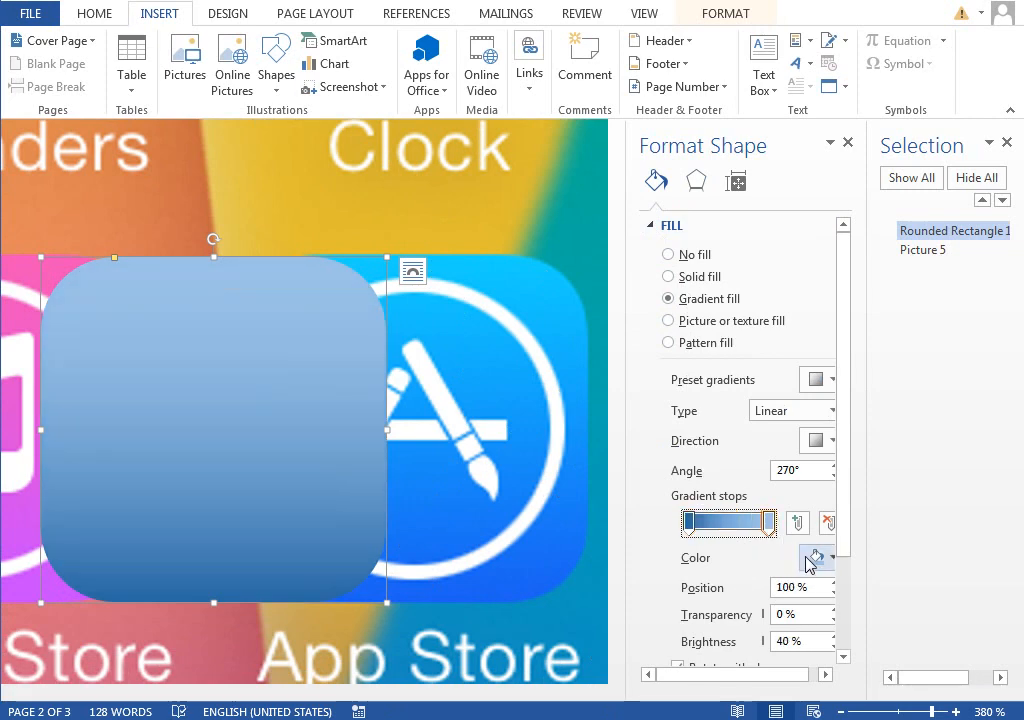
# - Set the 100 % gradient stop to a standard light sky blue matching the upper part of the App Store icon
pyautogui.click(818, 562)
pyautogui.click(845, 719)
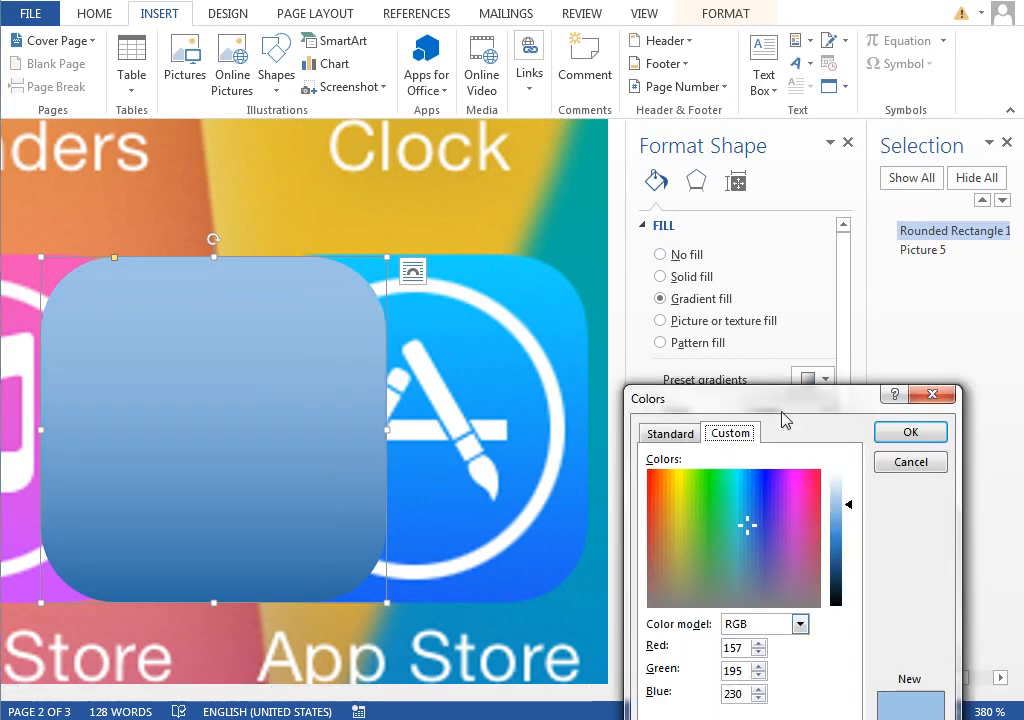
pyautogui.moveTo(795, 412); pyautogui.dragTo(228, 12)
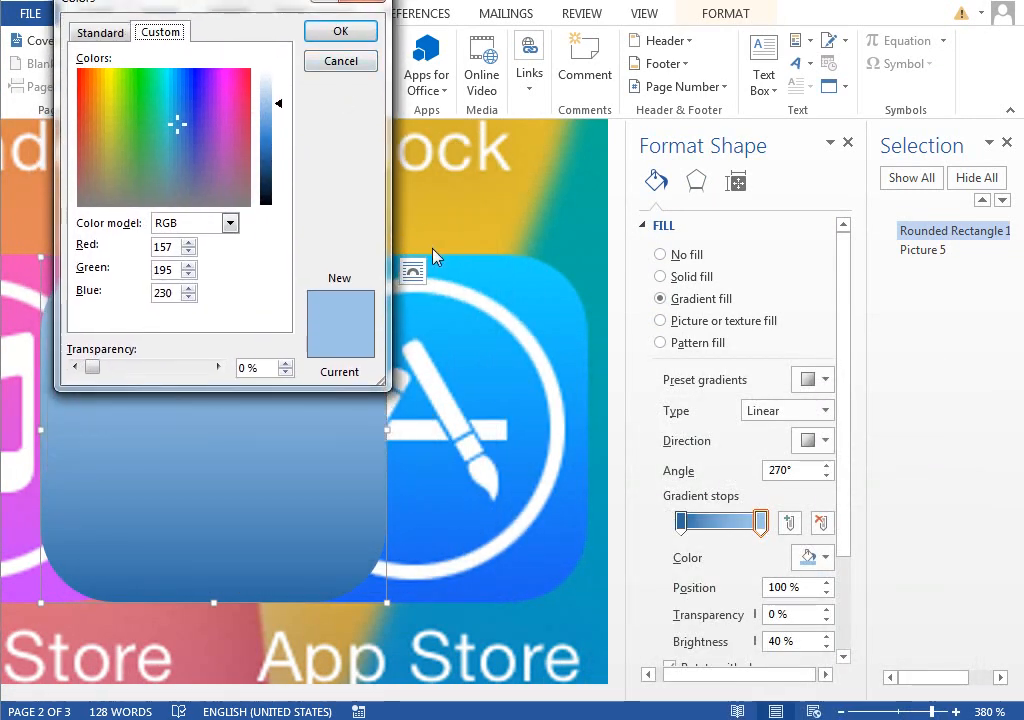
pyautogui.click(97, 32)
pyautogui.click(161, 115)
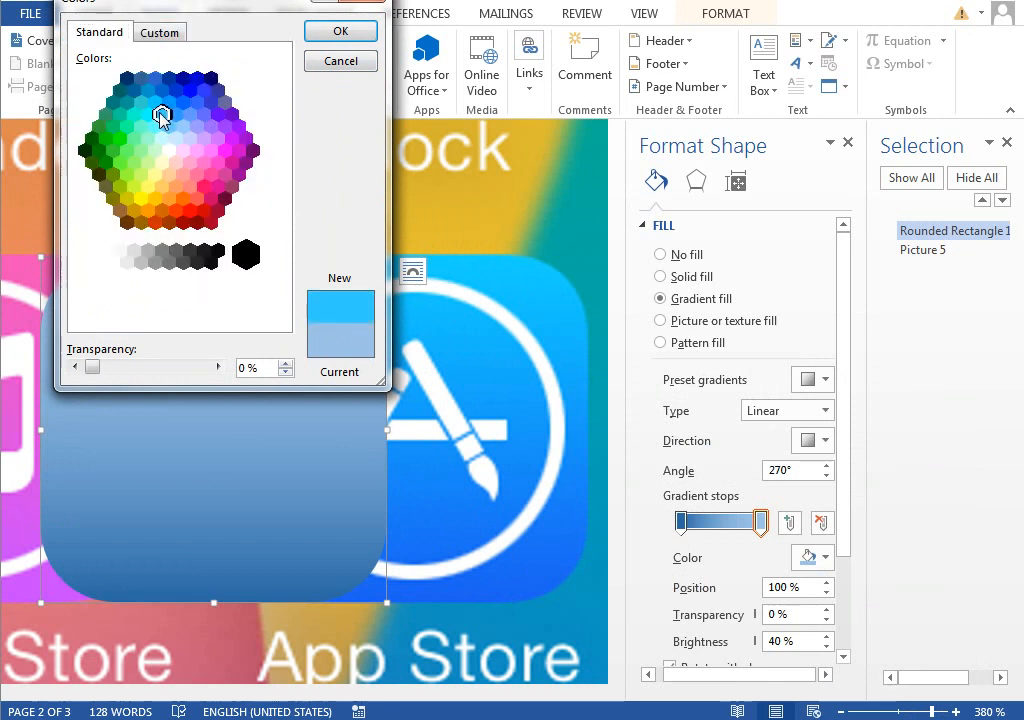
pyautogui.moveTo(295, 7); pyautogui.dragTo(324, 0)
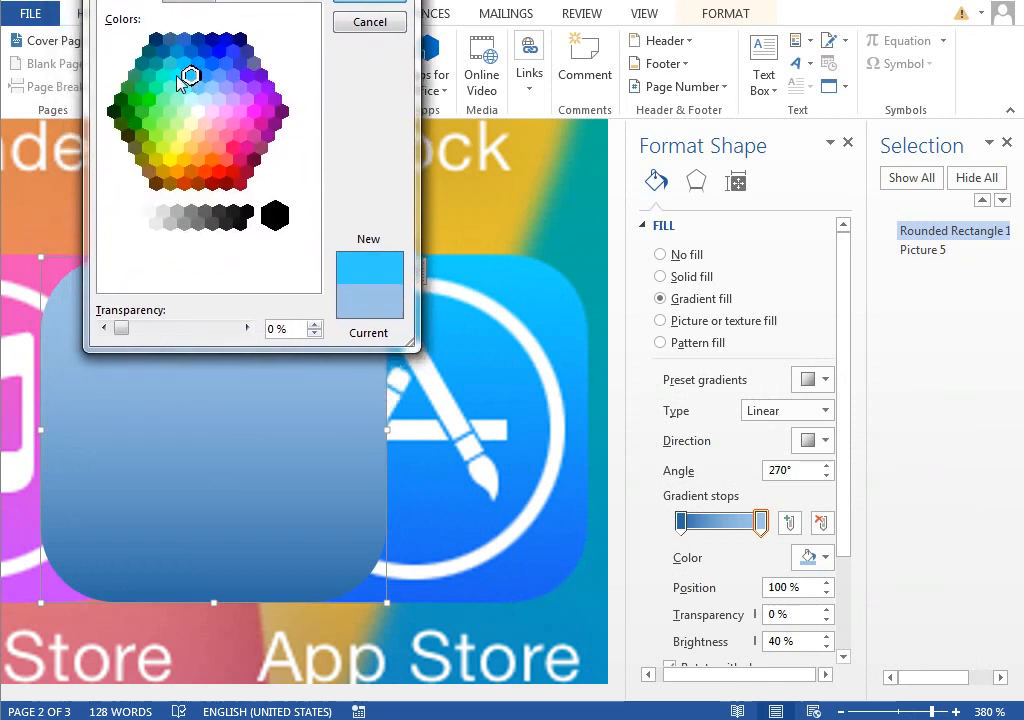
pyautogui.click(178, 77)
pyautogui.click(191, 76)
pyautogui.click(386, 1)
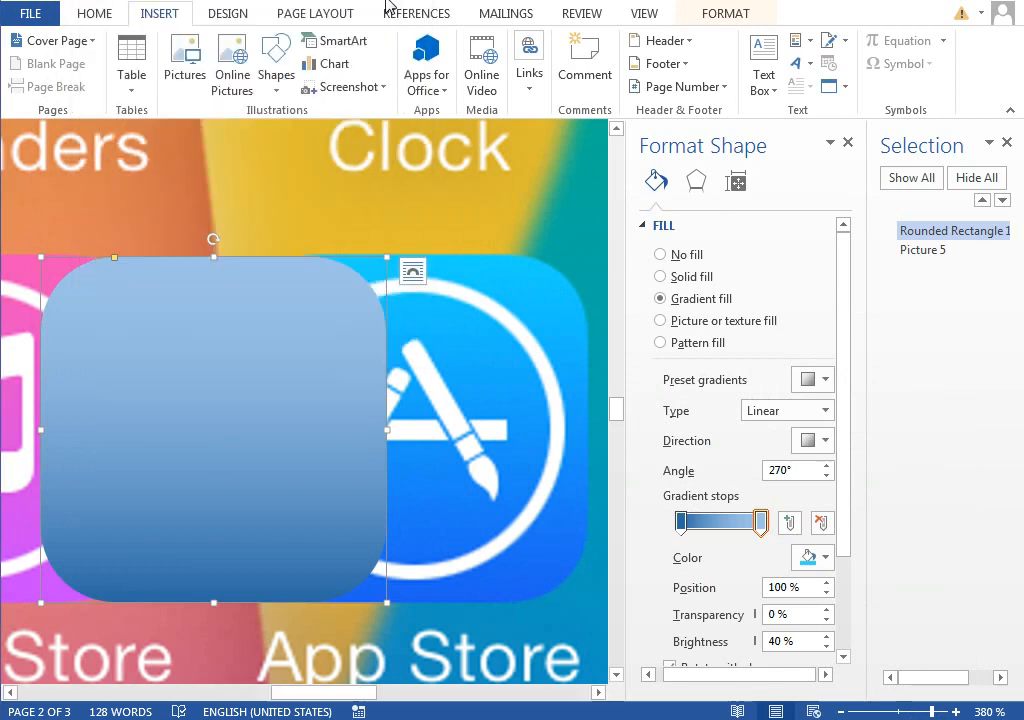
# - Set the 0 % gradient stop to a standard bright blue matching the lower part of the App Store icon
pyautogui.click(680, 521)
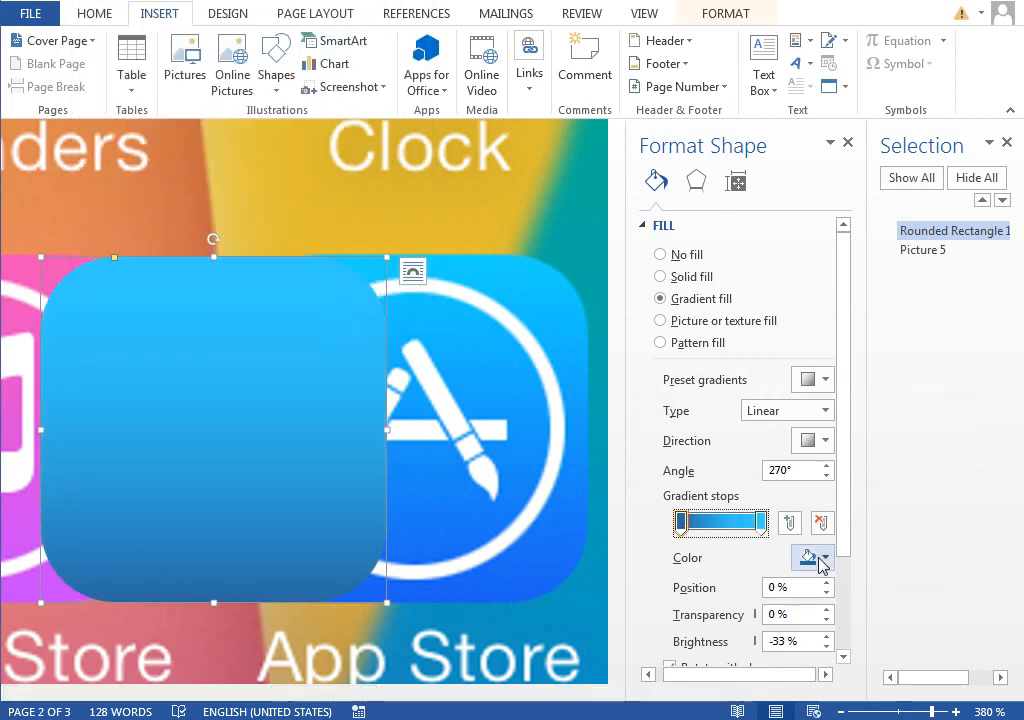
pyautogui.click(820, 560)
pyautogui.click(845, 719)
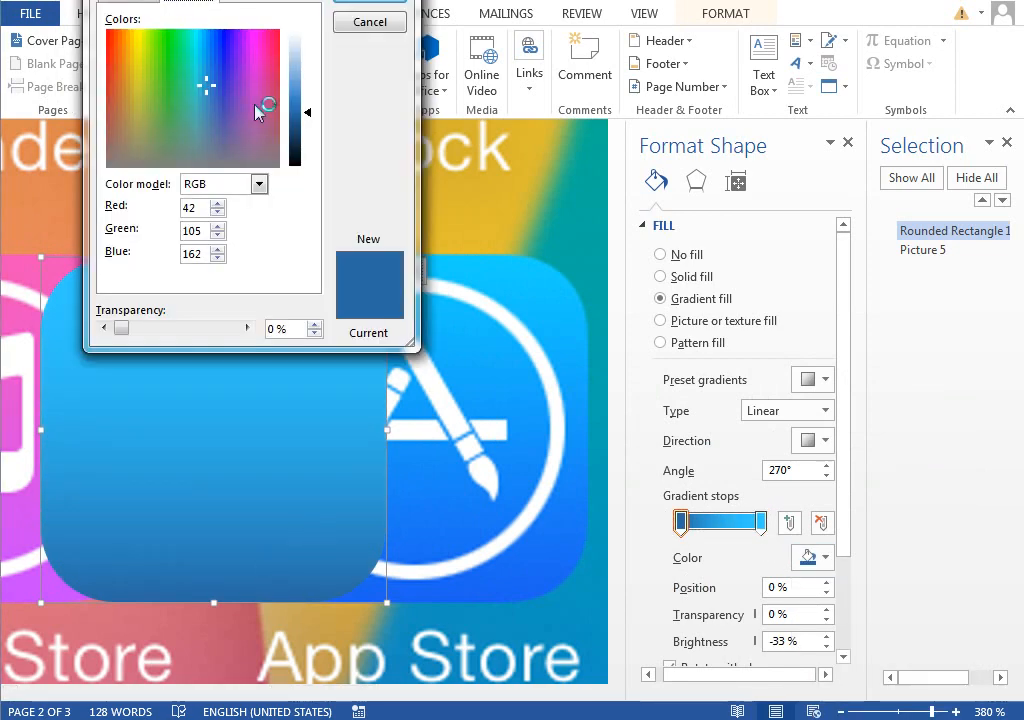
pyautogui.moveTo(140, 0); pyautogui.dragTo(101, 150)
pyautogui.click(89, 181)
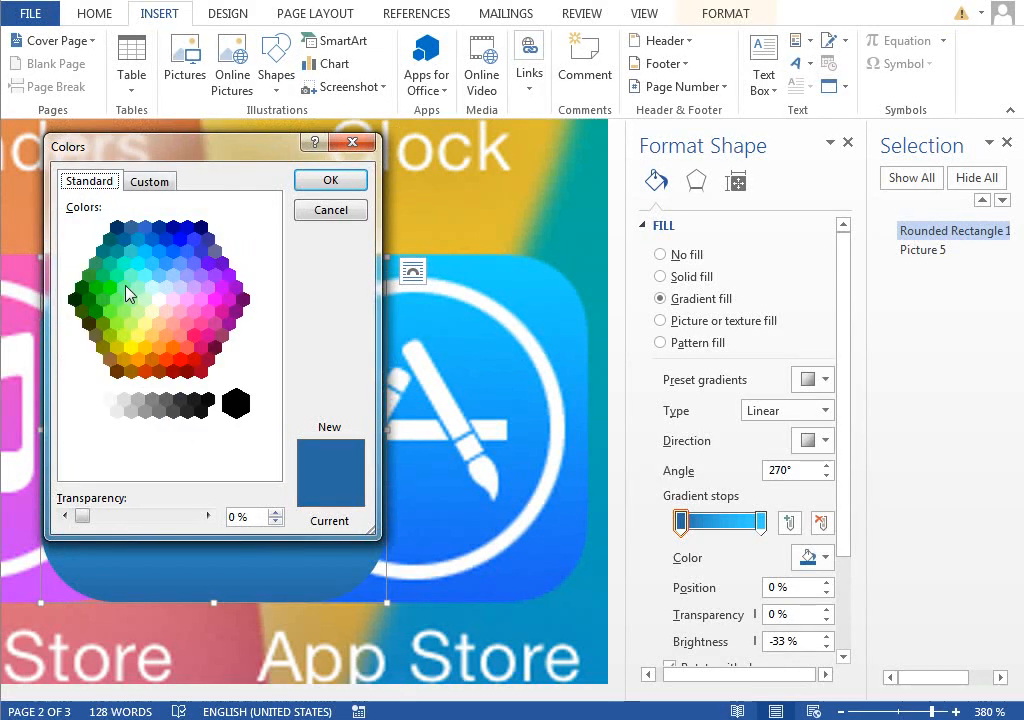
pyautogui.click(173, 249)
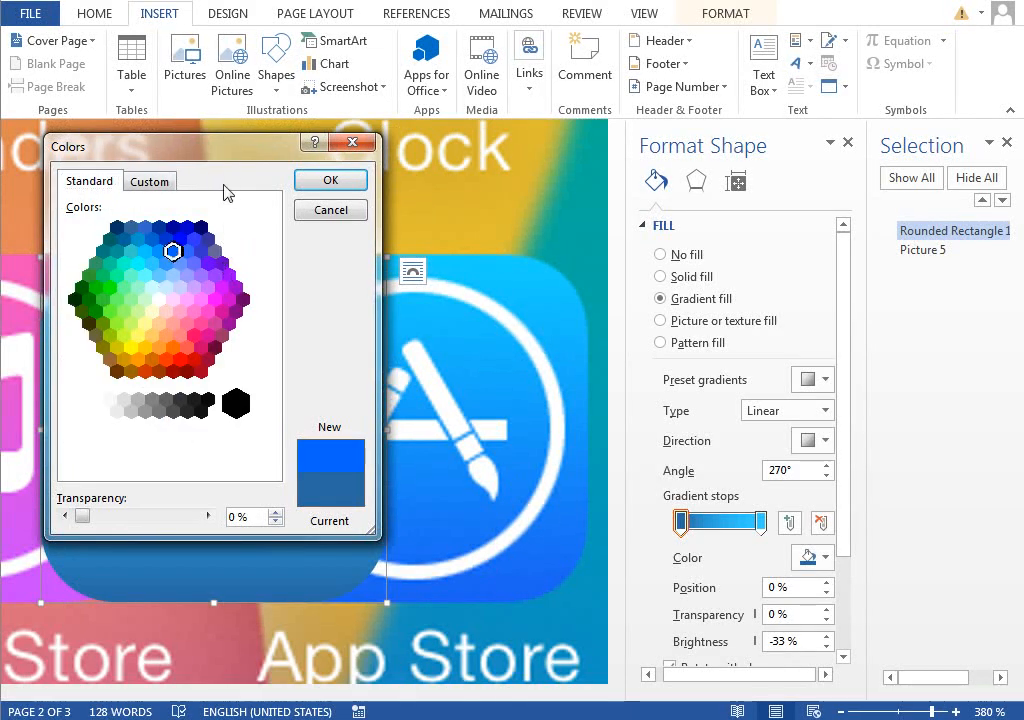
pyautogui.moveTo(226, 157); pyautogui.dragTo(281, 285)
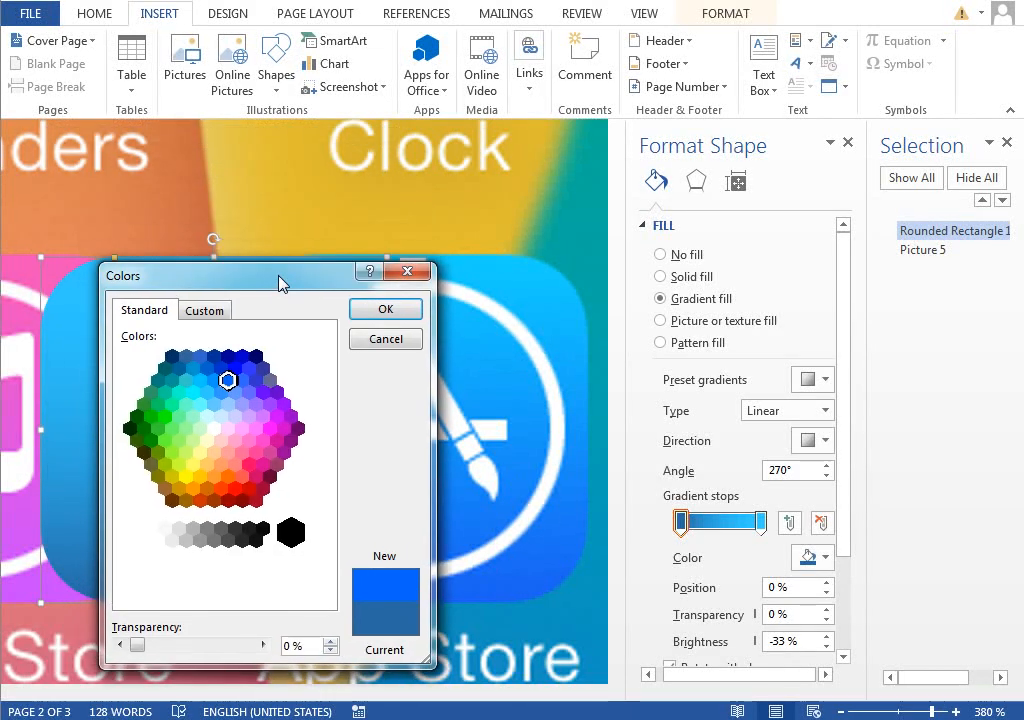
pyautogui.click(400, 313)
# - Move the gradient rectangle exactly over the App Store icon in the picture and hide it
pyautogui.moveTo(347, 555); pyautogui.dragTo(473, 463)
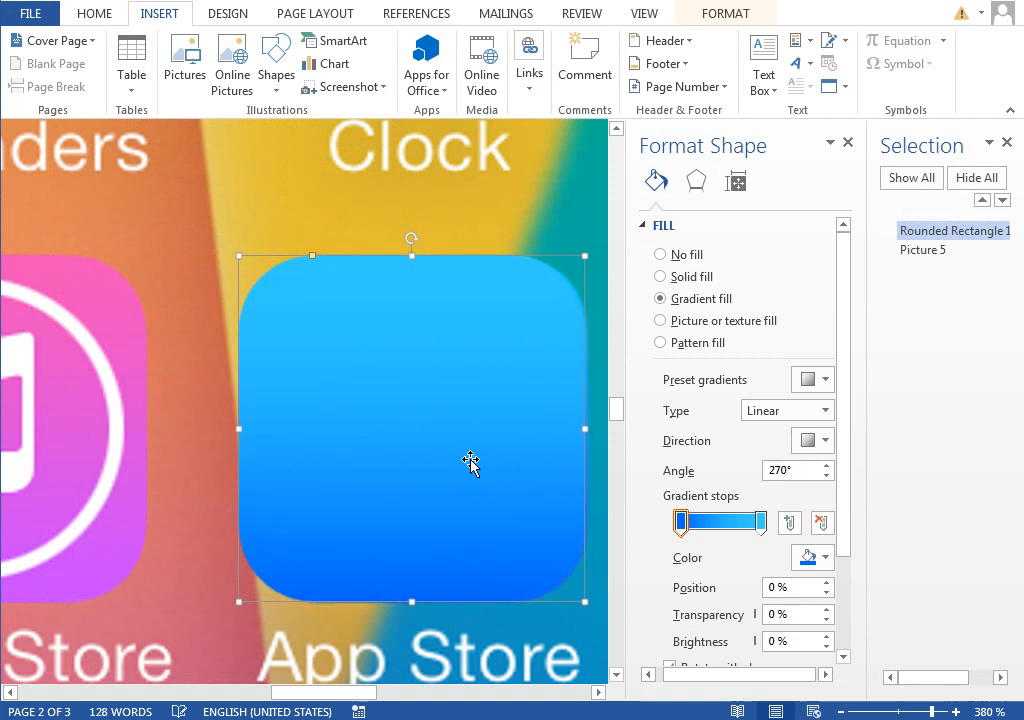
pyautogui.moveTo(931, 677); pyautogui.dragTo(999, 675)
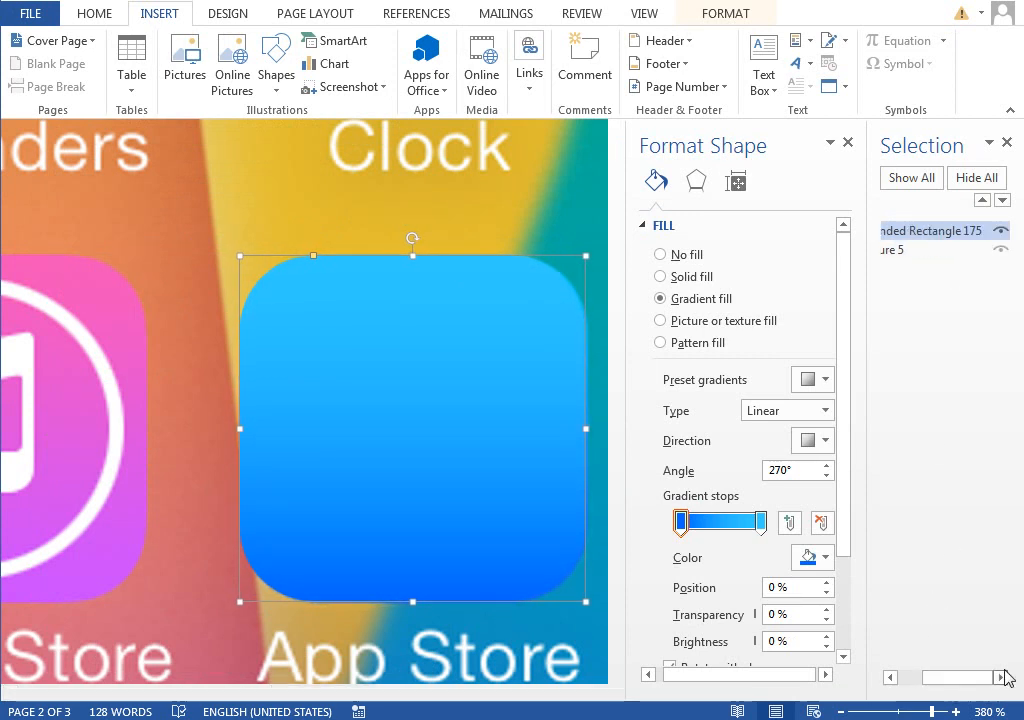
pyautogui.click(999, 232)
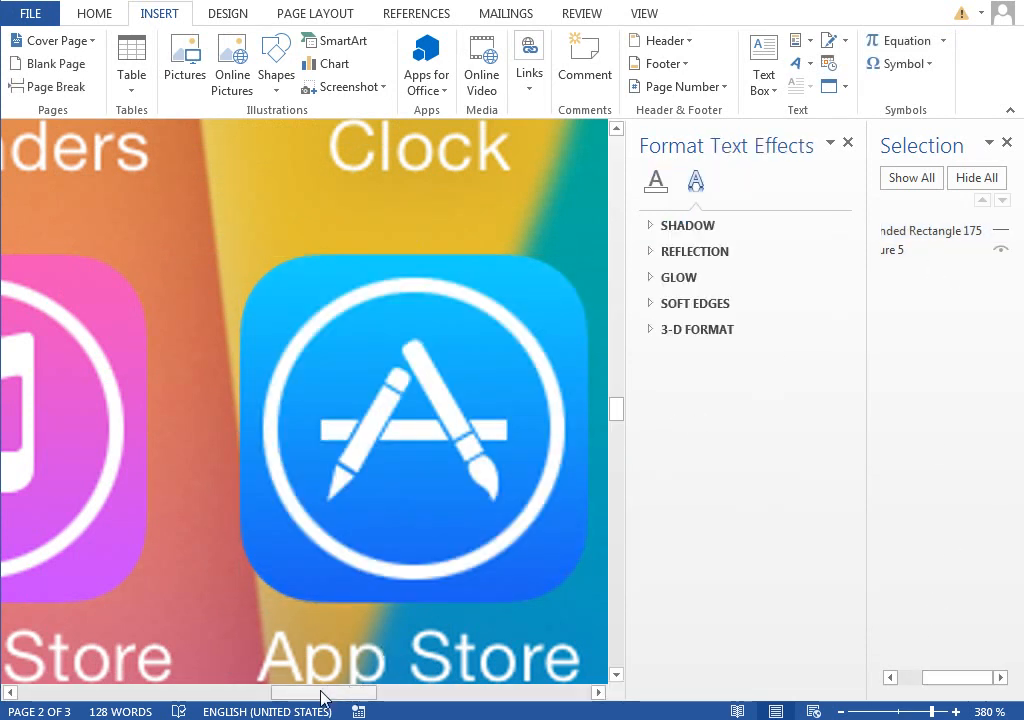
# - Draw a Round Same Side Corner Rectangle about 15 mm high and 7 mm wide over the App Store icon
pyautogui.moveTo(320, 691); pyautogui.dragTo(347, 708)
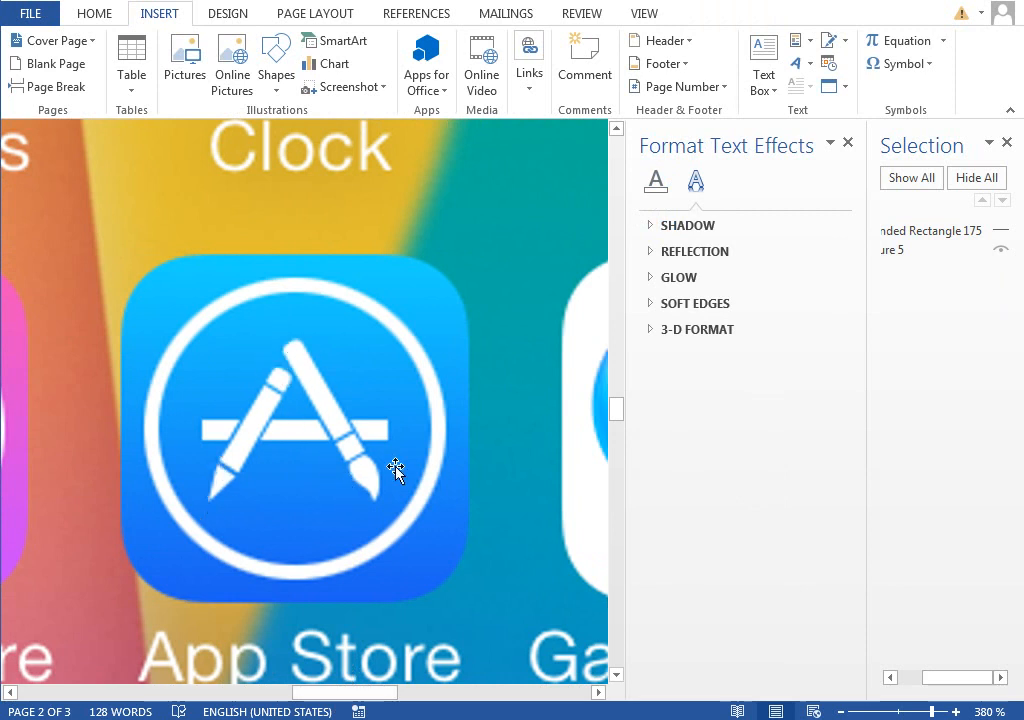
pyautogui.click(616, 677)
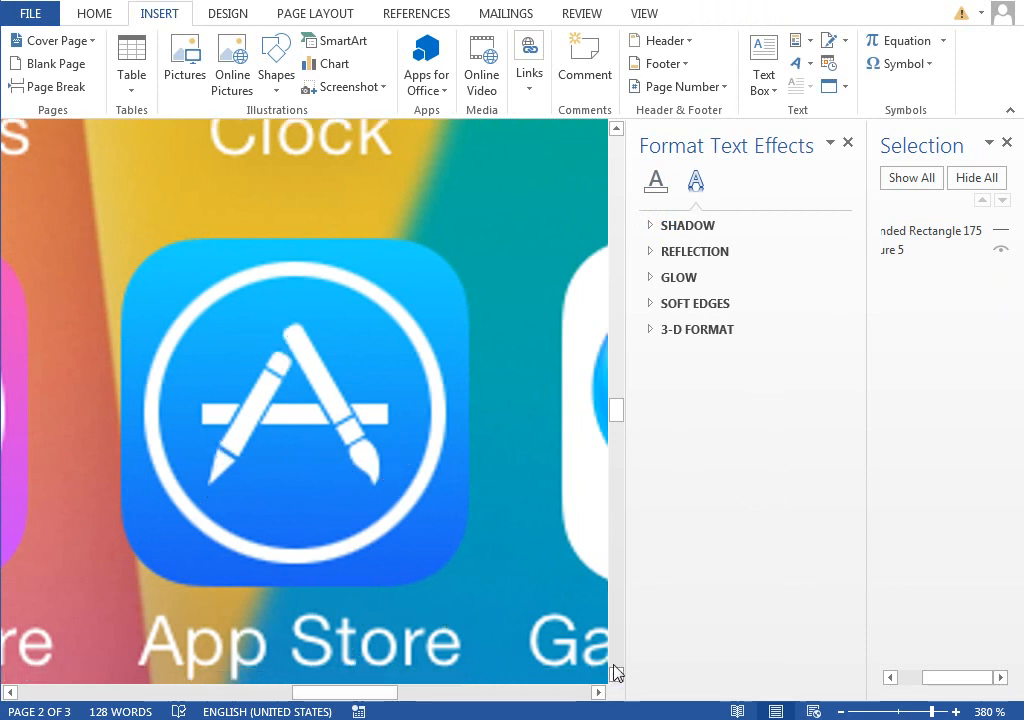
pyautogui.click(272, 70)
pyautogui.click(273, 67)
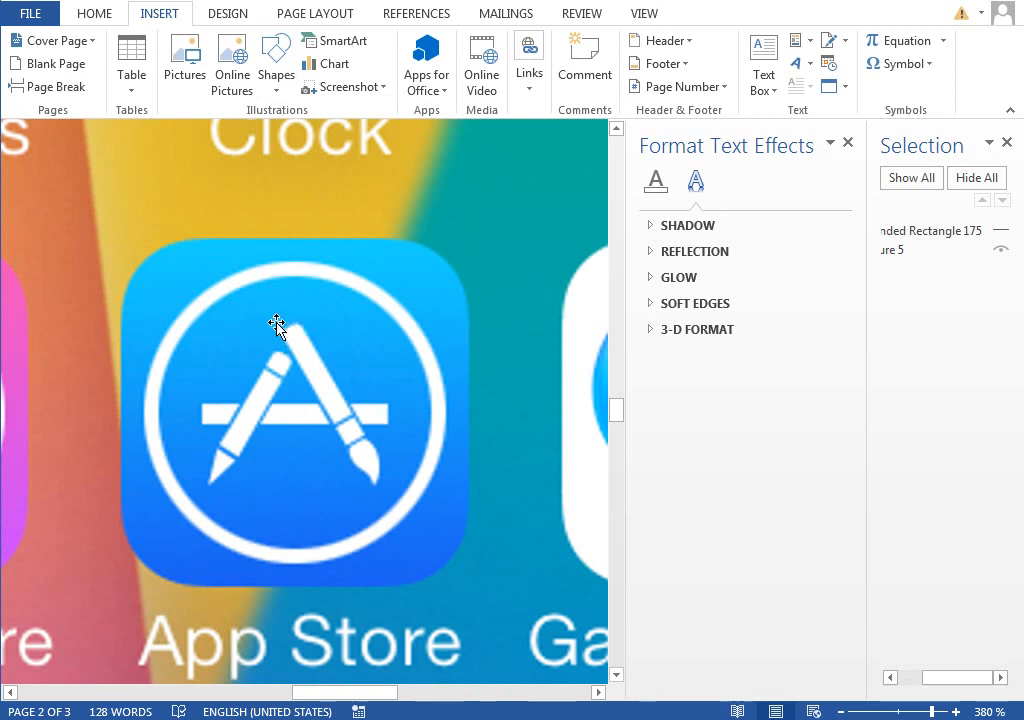
pyautogui.click(277, 70)
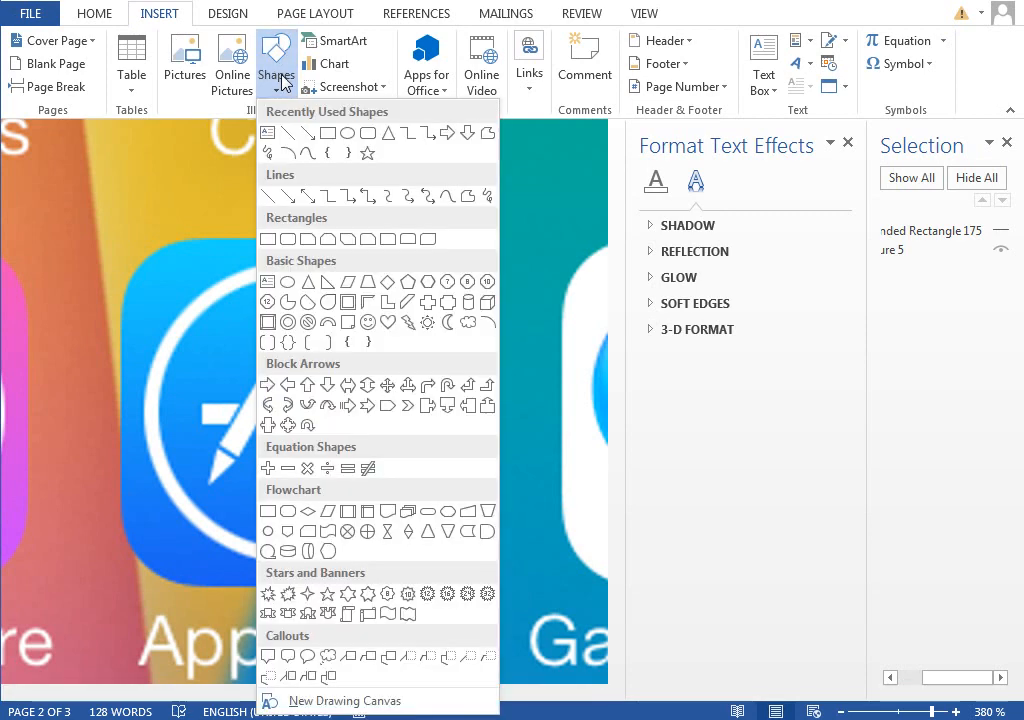
pyautogui.click(402, 244)
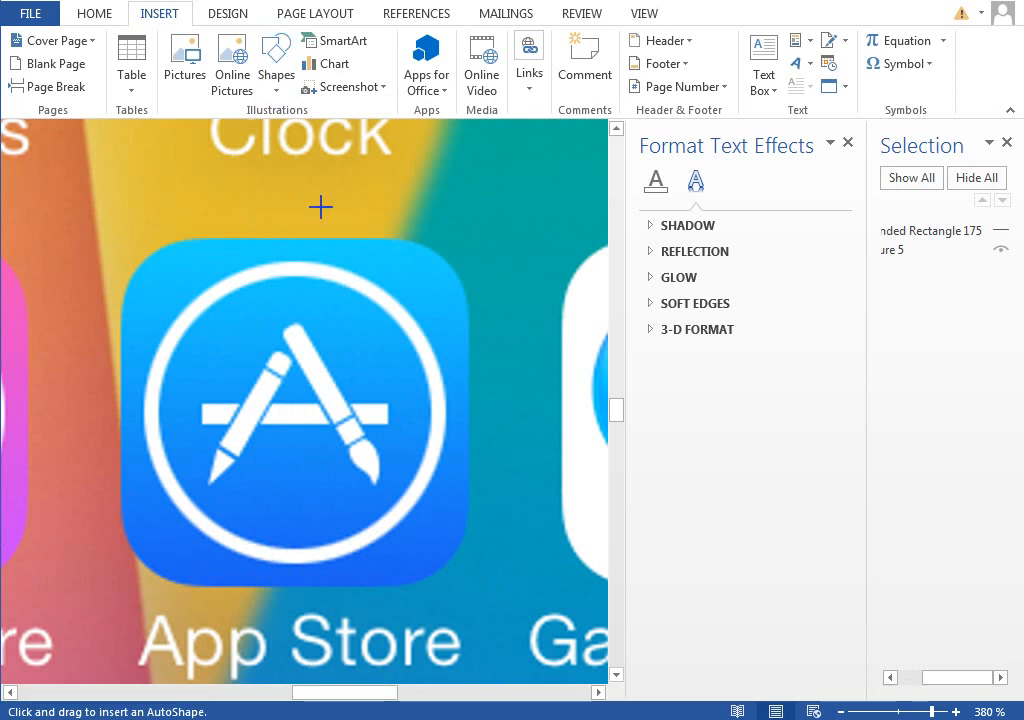
pyautogui.moveTo(319, 203); pyautogui.dragTo(420, 417)
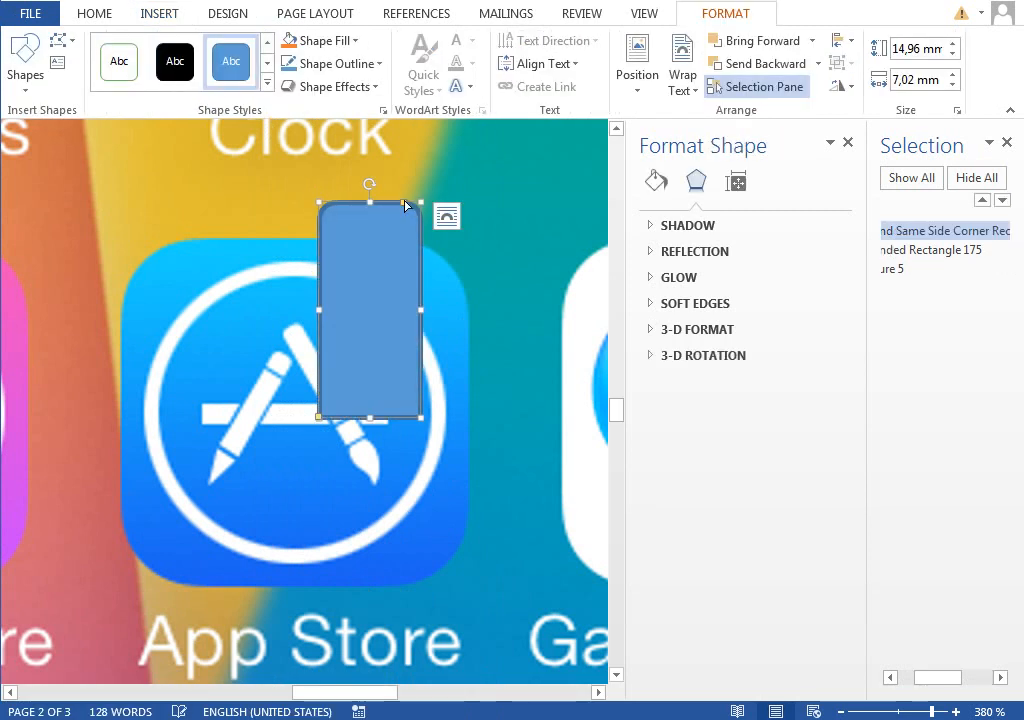
# - Increase the rounding of the new shape's top corners and resize it to about 9.5 mm high and 1.7 mm wide
pyautogui.moveTo(372, 200); pyautogui.dragTo(413, 200)
pyautogui.moveTo(320, 418); pyautogui.dragTo(263, 407)
pyautogui.moveTo(414, 207); pyautogui.dragTo(392, 212)
pyautogui.moveTo(419, 418); pyautogui.dragTo(345, 340)
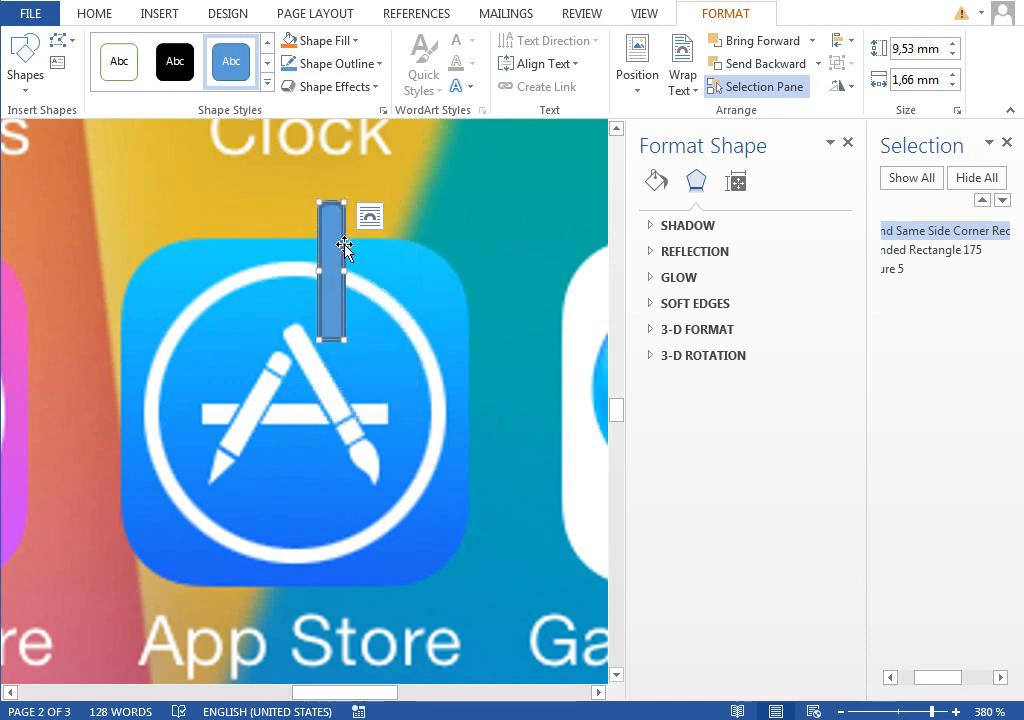
# - Rotate the narrow shape to the slant of the icon's paintbrush handle and fit it over the handle, about 7.7 mm by 1.4 mm
pyautogui.click(945, 711)
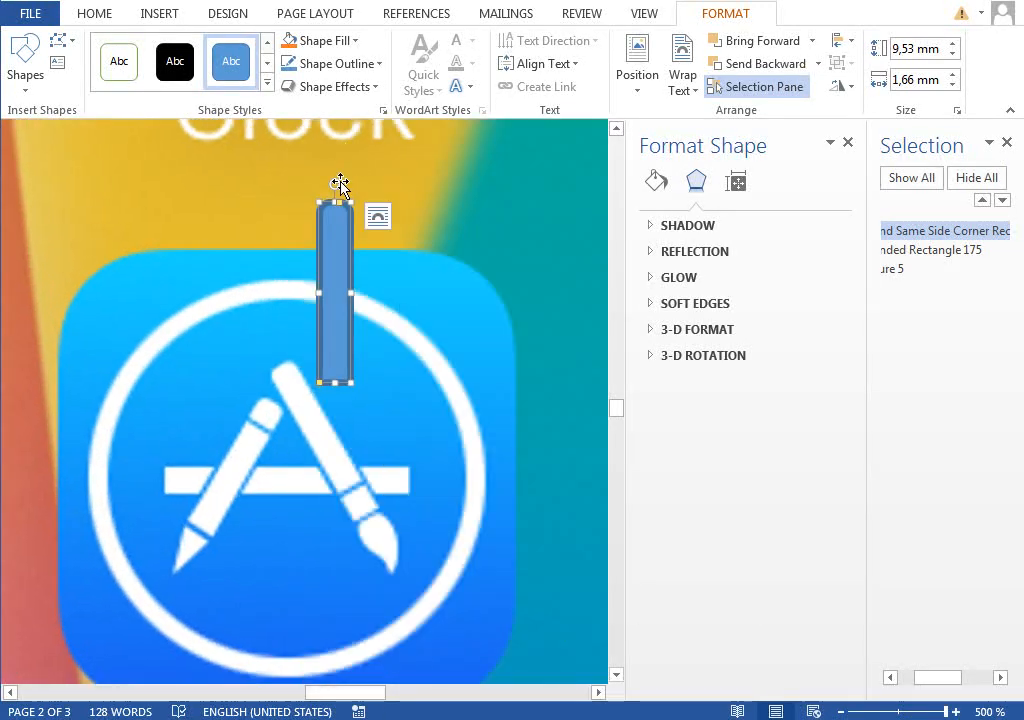
pyautogui.moveTo(340, 185); pyautogui.dragTo(242, 297)
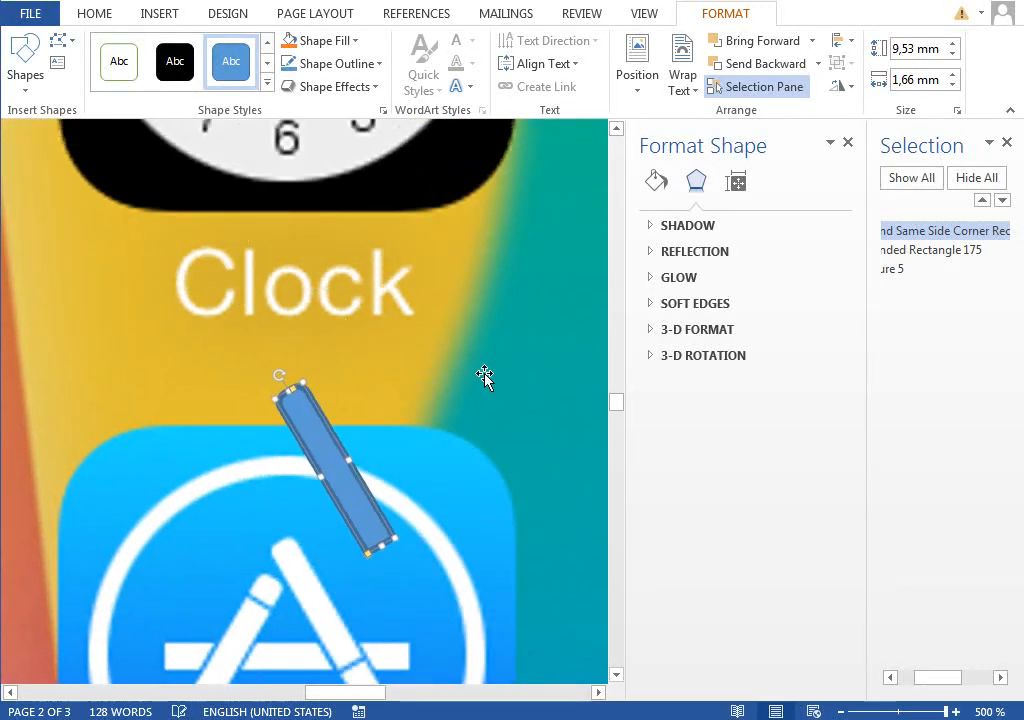
pyautogui.scroll(-5, 484, 376)
pyautogui.click(617, 130)
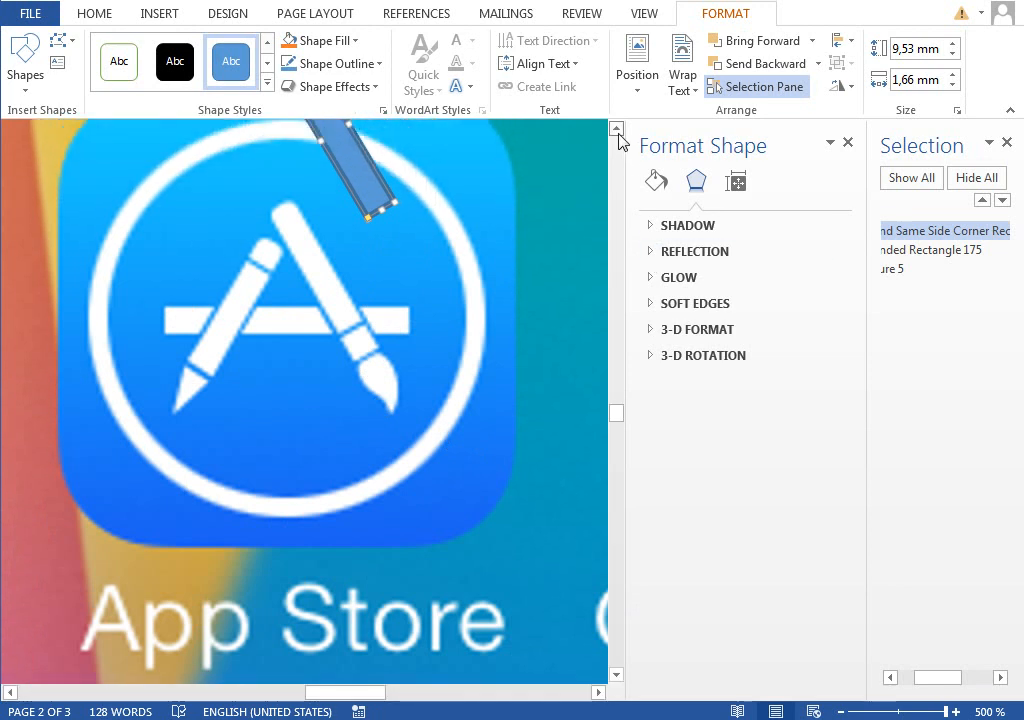
pyautogui.moveTo(384, 213)
pyautogui.mouseDown()
pyautogui.moveTo(359, 267)
pyautogui.moveTo(386, 390)
pyautogui.moveTo(360, 353)
pyautogui.mouseUp()
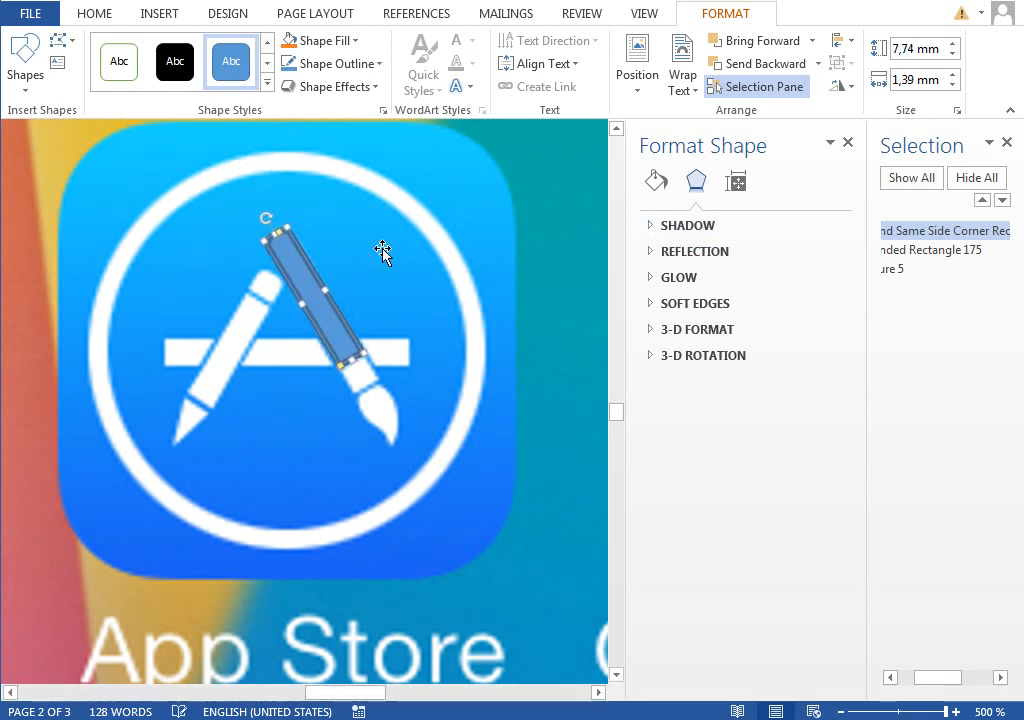
# - Remove the outline from the shape covering the paintbrush handle
pyautogui.click(354, 394)
pyautogui.click(354, 336)
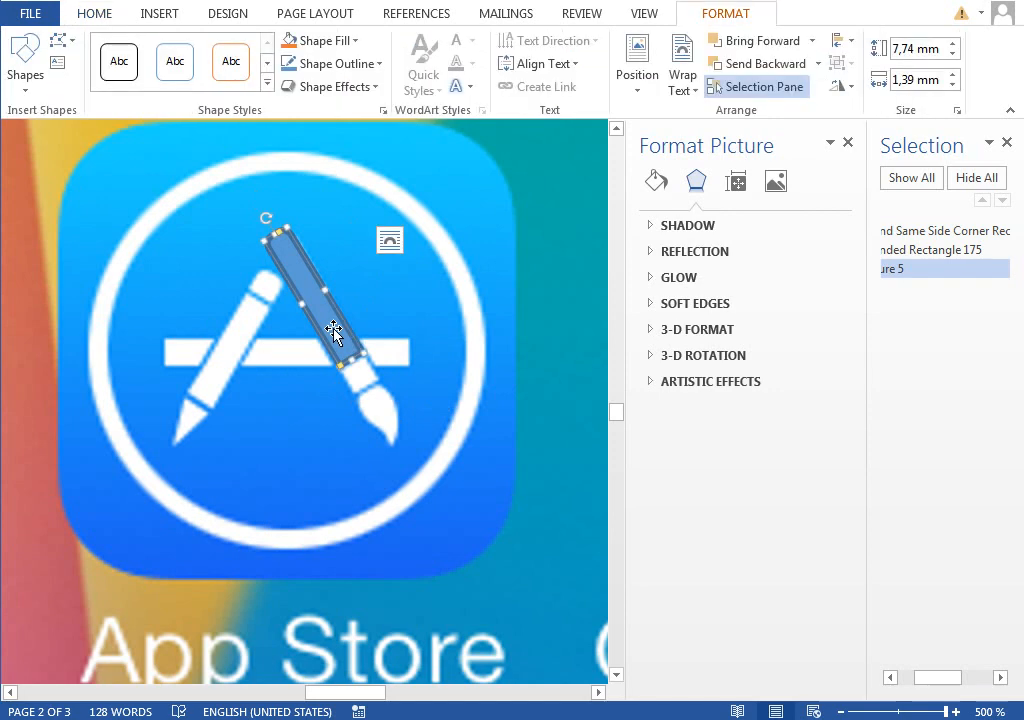
pyautogui.click(656, 180)
pyautogui.click(688, 474)
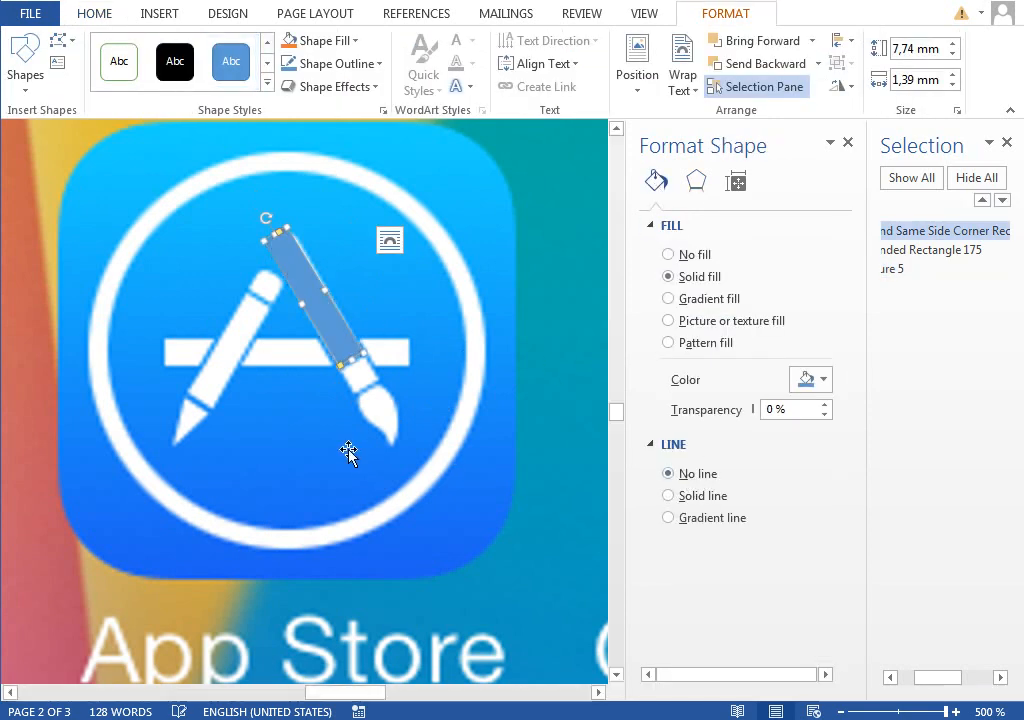
# - Fine-tune the rotation of the handle shape to match the paintbrush handle in the picture
pyautogui.click(347, 450)
pyautogui.click(377, 352)
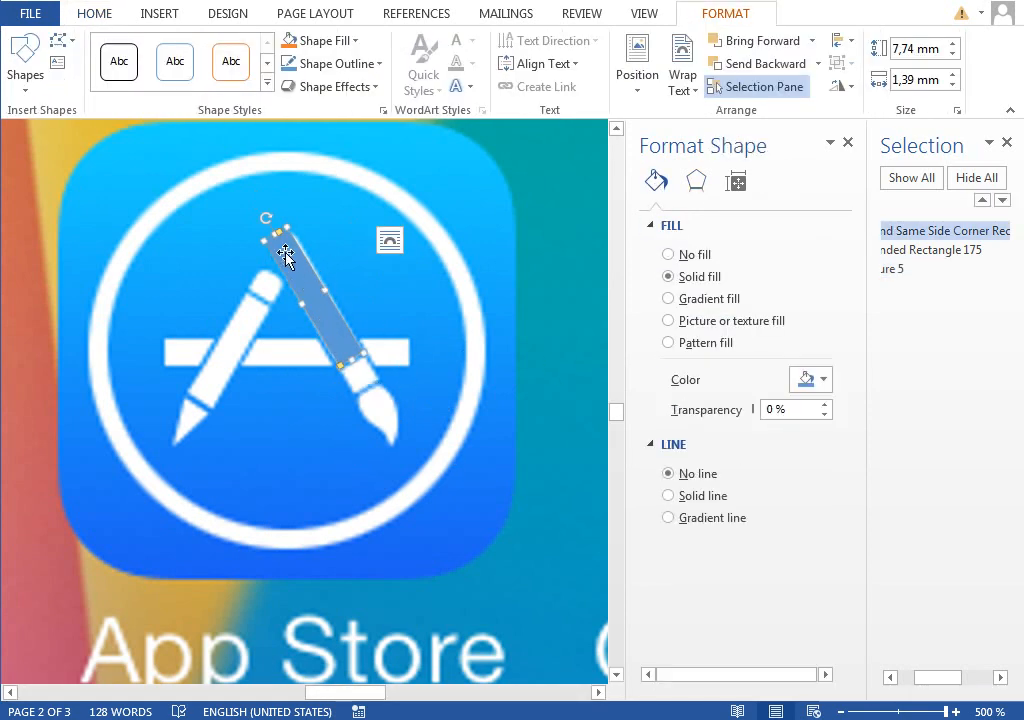
pyautogui.moveTo(264, 214); pyautogui.dragTo(262, 208)
pyautogui.click(258, 270)
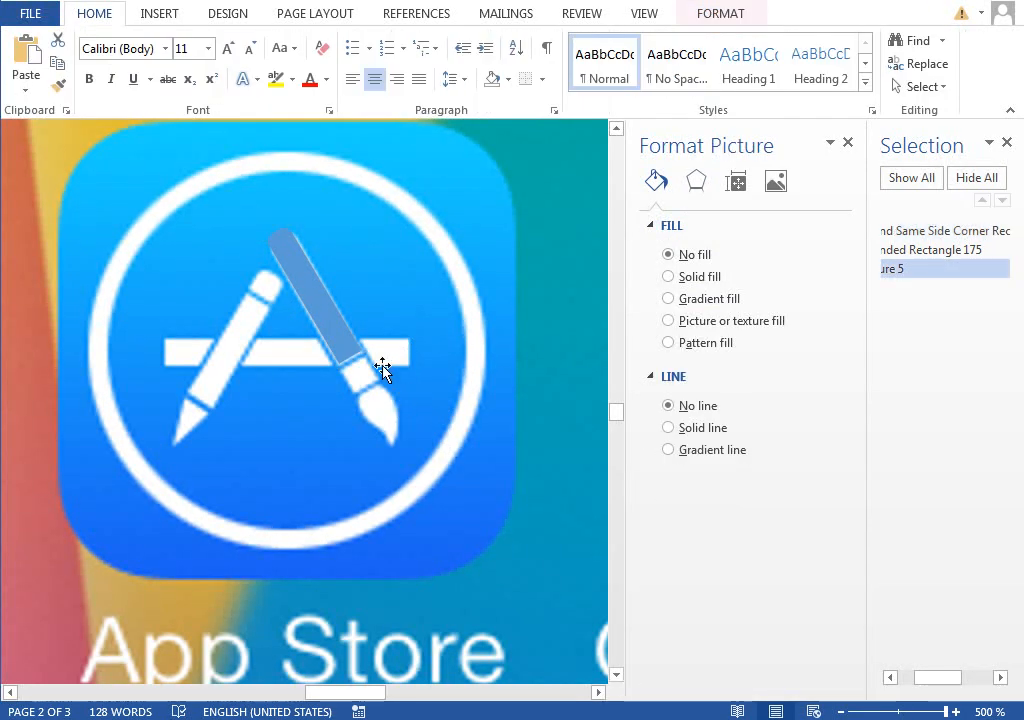
# - Duplicate the paintbrush handle shape and shorten the copy to cover the ferrule below the handle, about 1.3 mm by 1.4 mm
pyautogui.click(336, 343)
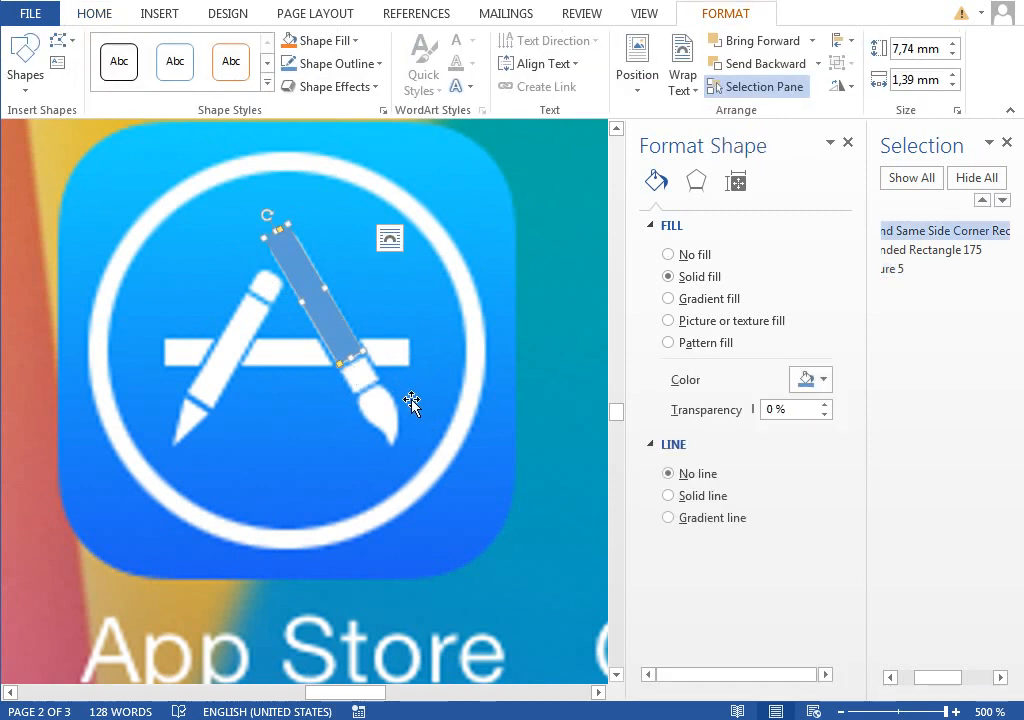
pyautogui.keyDown('ctrl'); pyautogui.moveTo(333, 318); pyautogui.dragTo(340, 432); pyautogui.keyUp('ctrl')
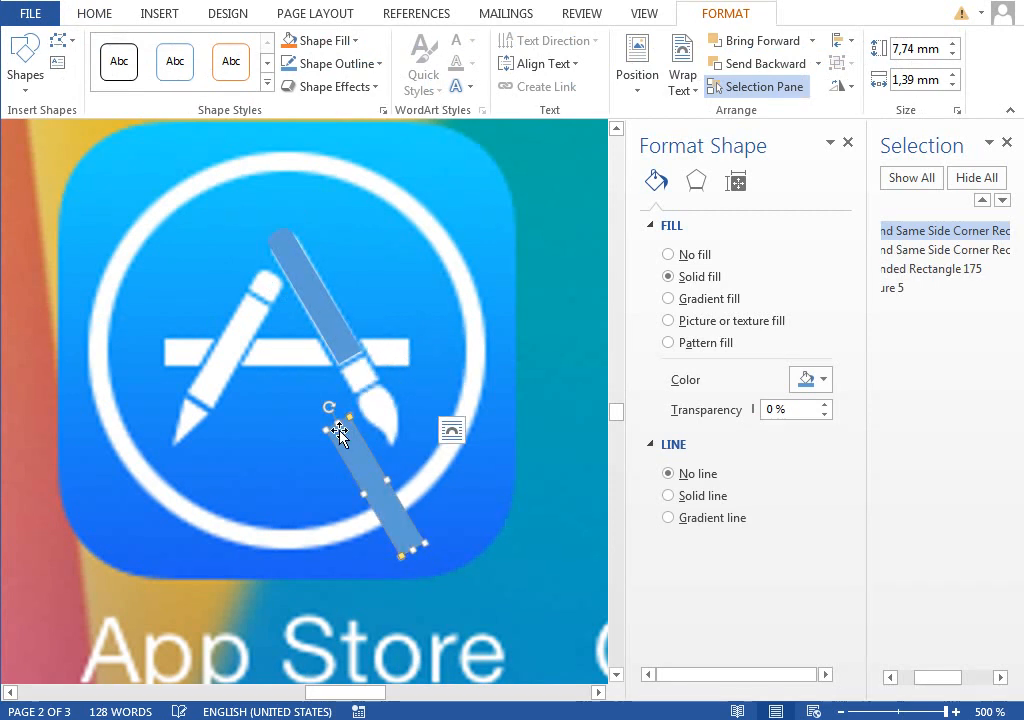
pyautogui.moveTo(412, 549)
pyautogui.mouseDown()
pyautogui.moveTo(346, 440)
pyautogui.moveTo(352, 350)
pyautogui.moveTo(362, 376)
pyautogui.mouseUp()
# - Fill both the paintbrush handle and the ferrule shapes with solid white
pyautogui.keyDown('shift'); pyautogui.click(328, 320); pyautogui.keyUp('shift')
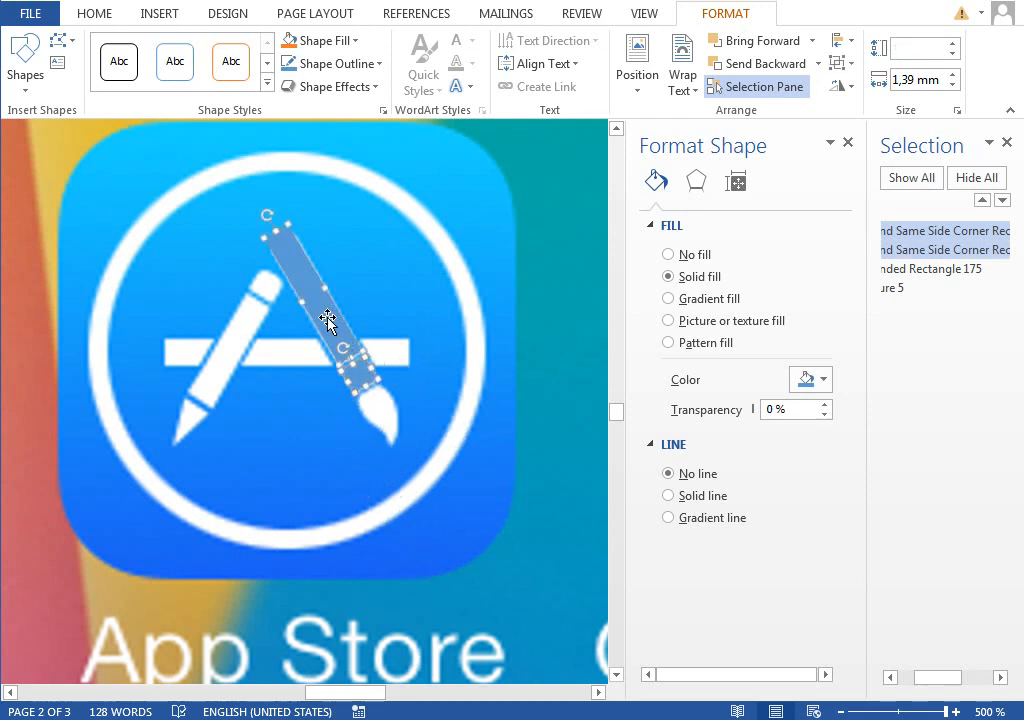
pyautogui.click(817, 388)
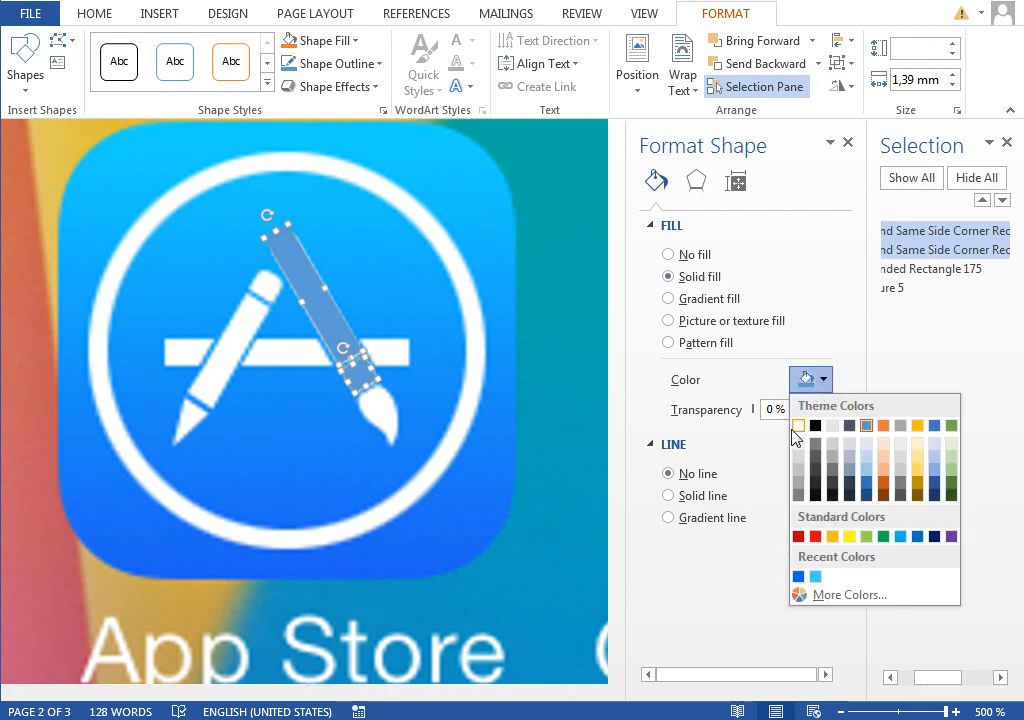
pyautogui.click(800, 425)
pyautogui.click(450, 424)
pyautogui.click(365, 376)
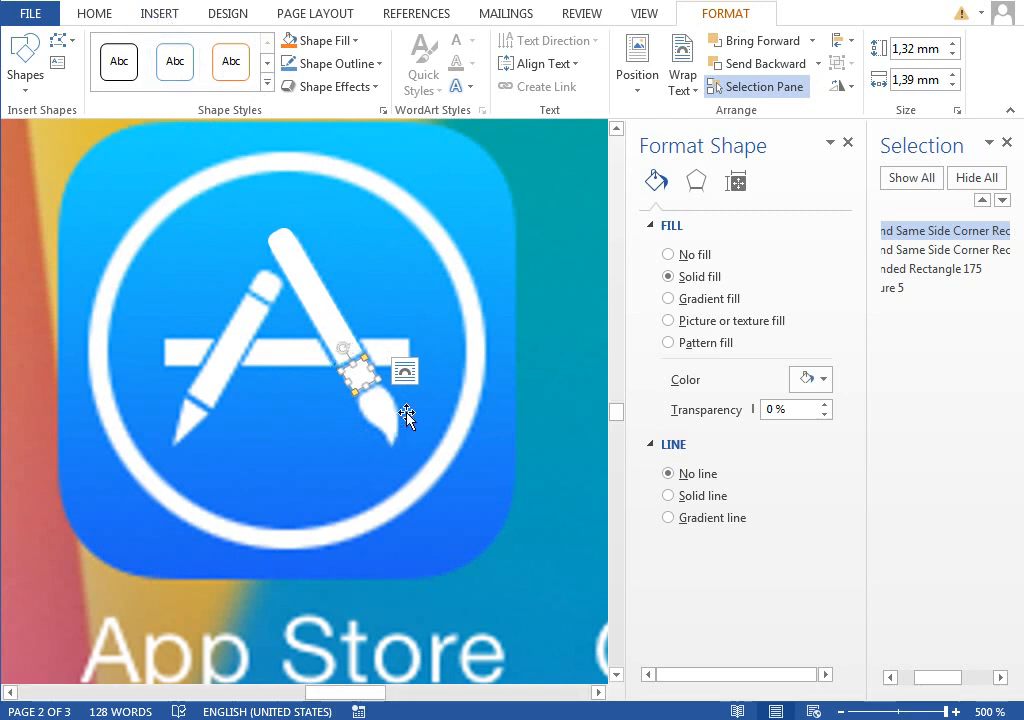
# - Draw a text box about 9.8 mm high and 14.5 mm wide over the middle of the icon
pyautogui.click(160, 13)
pyautogui.click(276, 62)
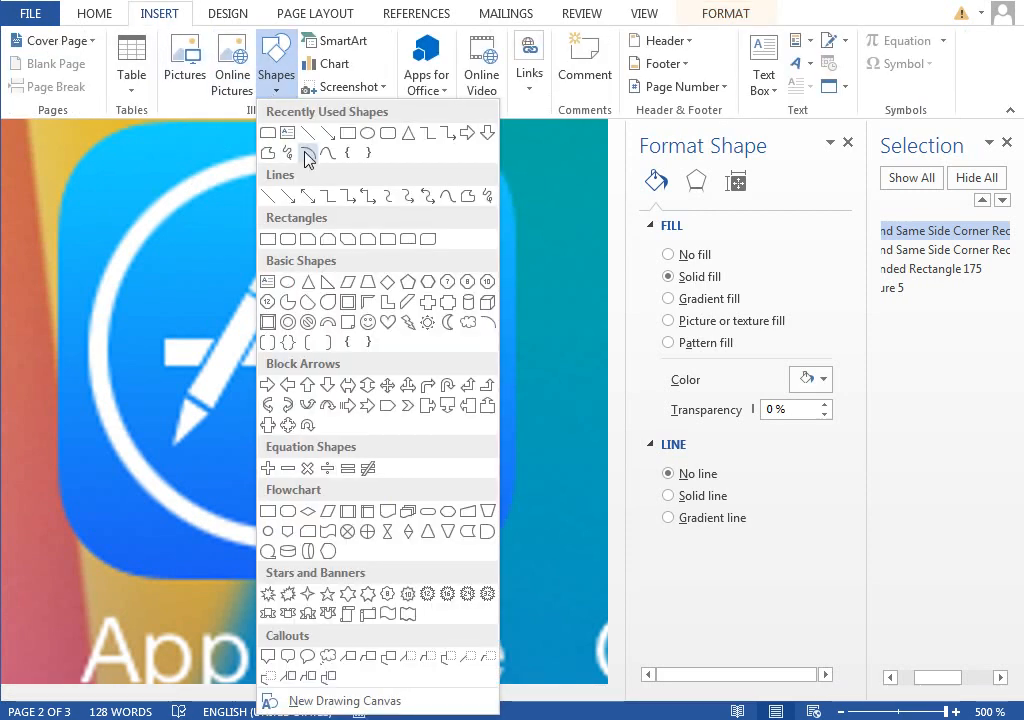
pyautogui.click(287, 133)
pyautogui.moveTo(190, 208); pyautogui.dragTo(464, 391)
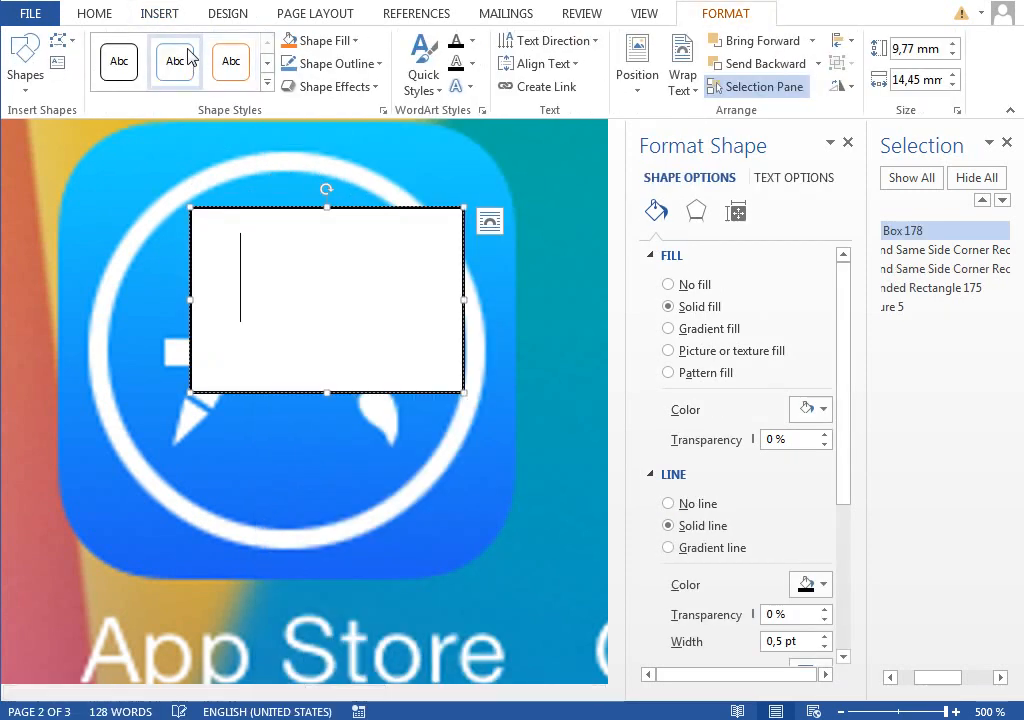
# - Insert the Chestnut symbol (1F330) from the Segoe UI Symbol font into the text box
pyautogui.click(155, 12)
pyautogui.click(903, 63)
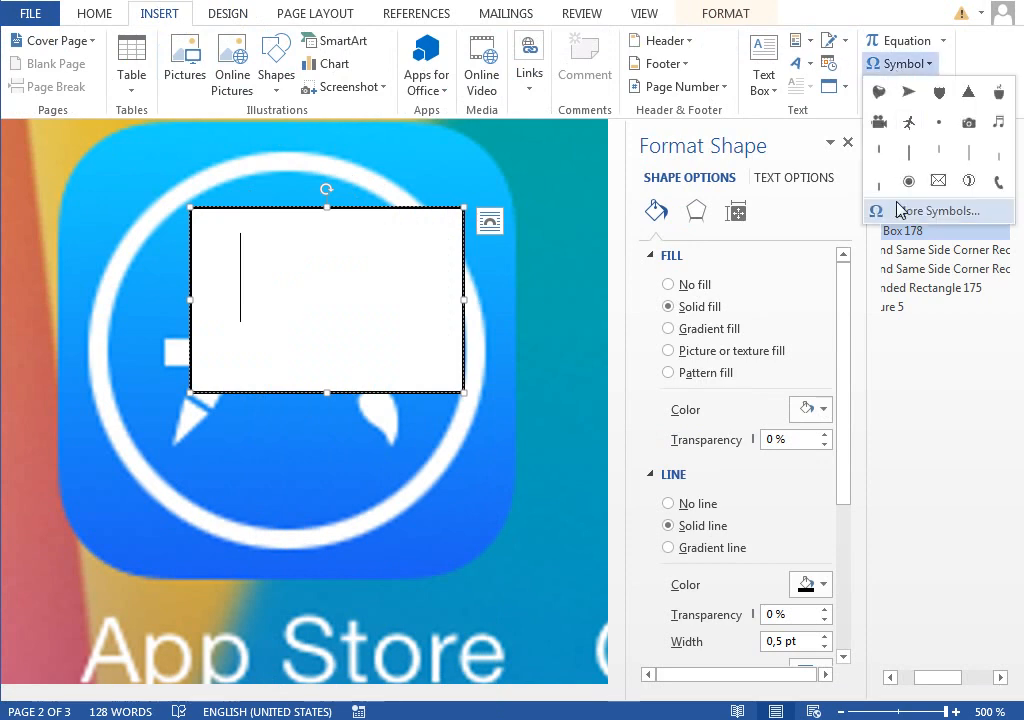
pyautogui.click(885, 209)
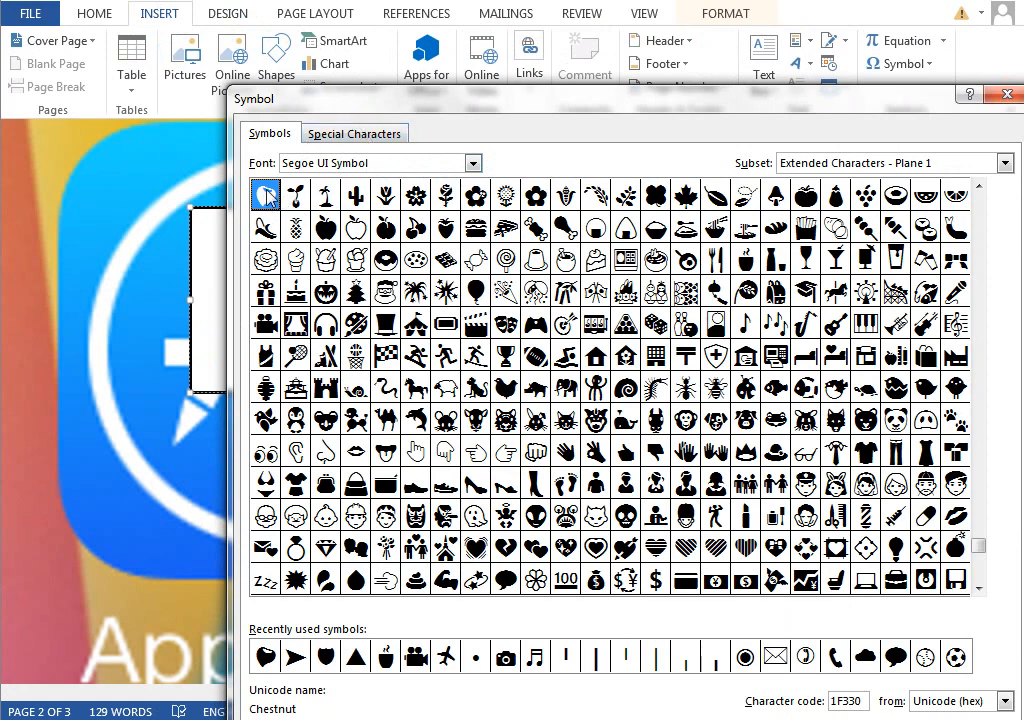
pyautogui.moveTo(374, 107); pyautogui.dragTo(458, 108)
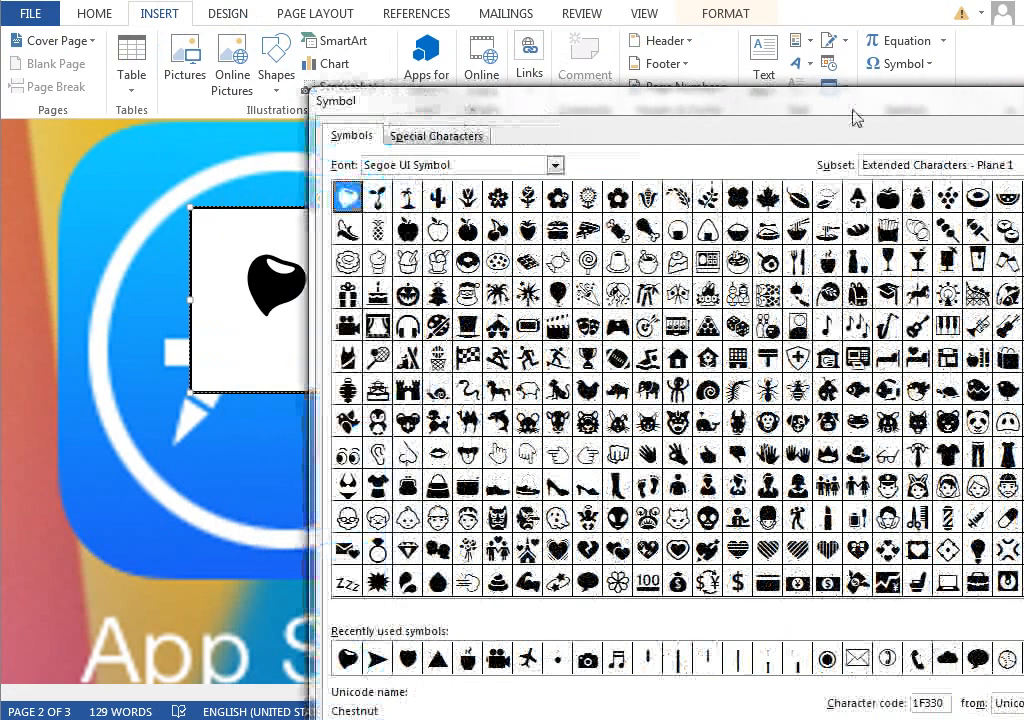
pyautogui.moveTo(860, 107); pyautogui.dragTo(640, 107)
pyautogui.click(871, 97)
pyautogui.press('BackSpace')
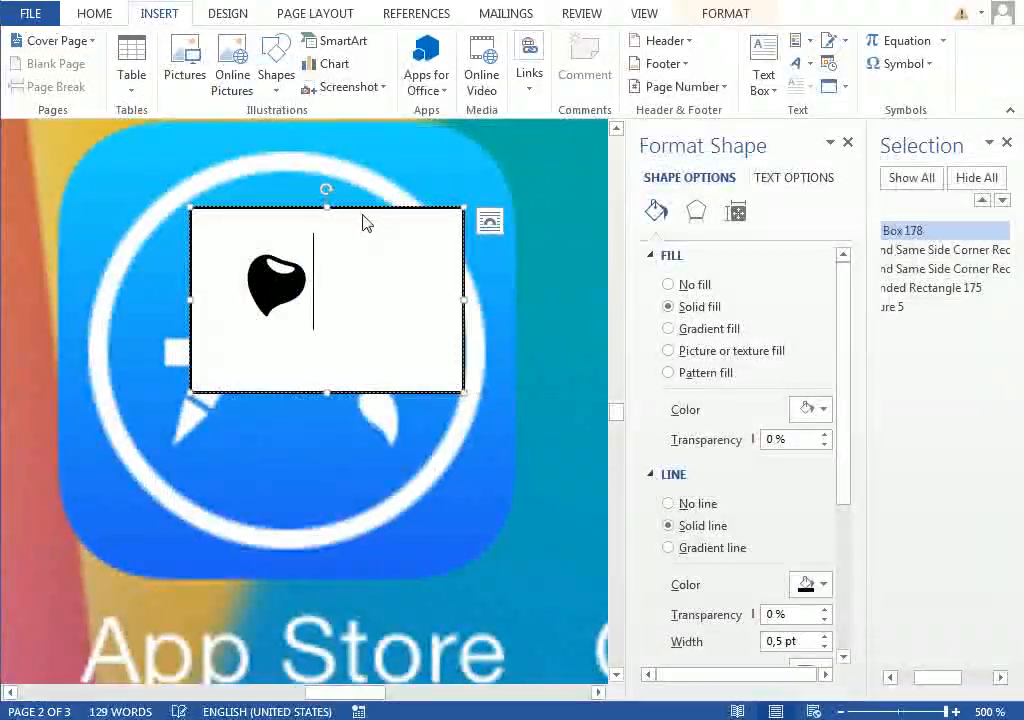
# - Remove the outline and the fill from the text box holding the chestnut symbol
pyautogui.click(361, 209)
pyautogui.click(757, 9)
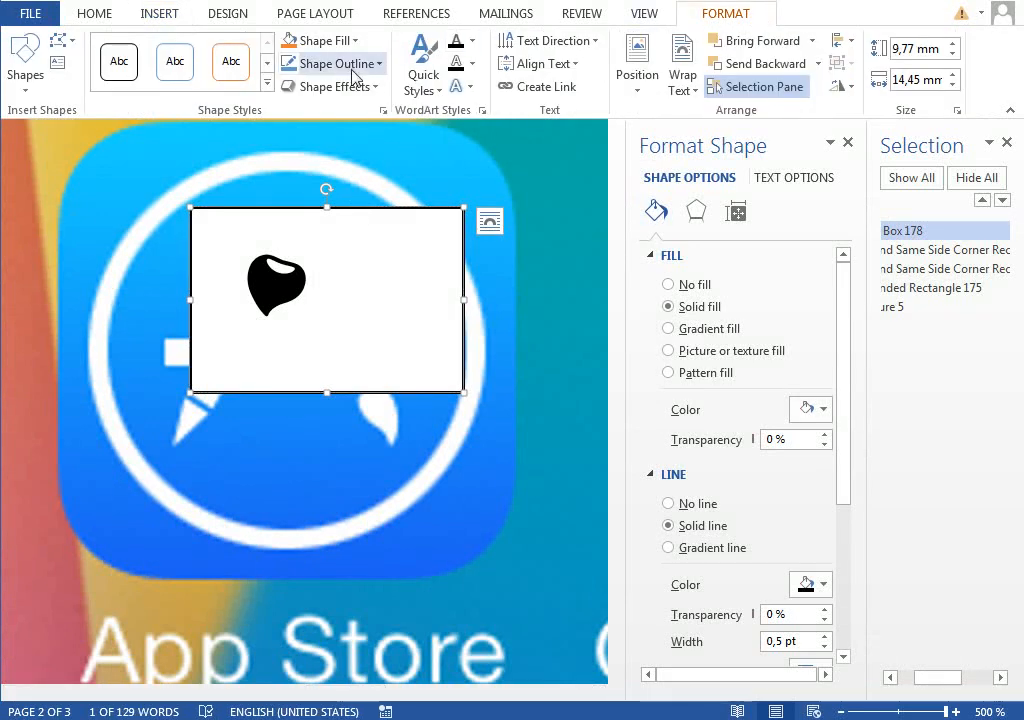
pyautogui.click(349, 67)
pyautogui.click(348, 275)
pyautogui.click(343, 42)
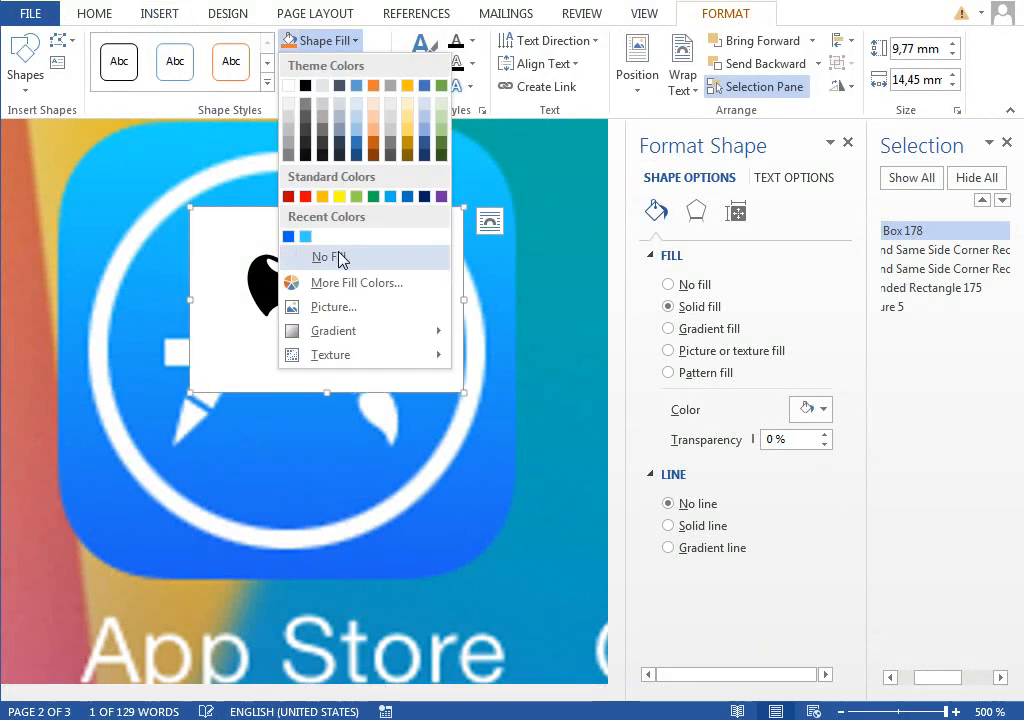
pyautogui.click(338, 258)
# - Set all four inner margins of the text box to 0 mm and shrink the box to about 6.7 mm by 6.8 mm
pyautogui.click(735, 212)
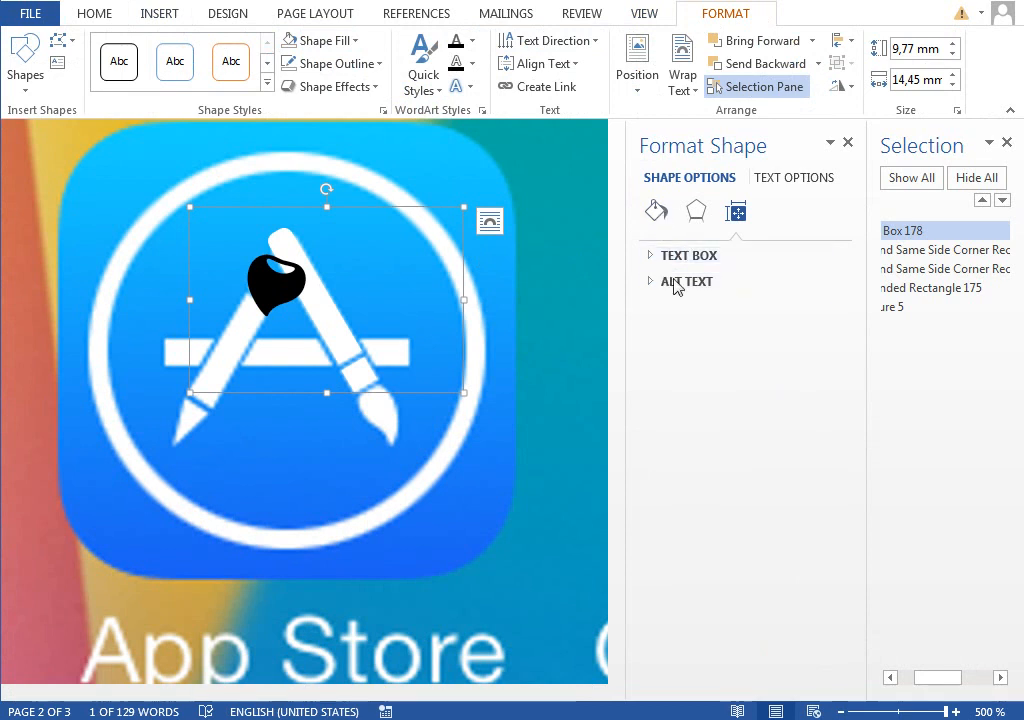
pyautogui.click(680, 255)
pyautogui.doubleClick(822, 395)
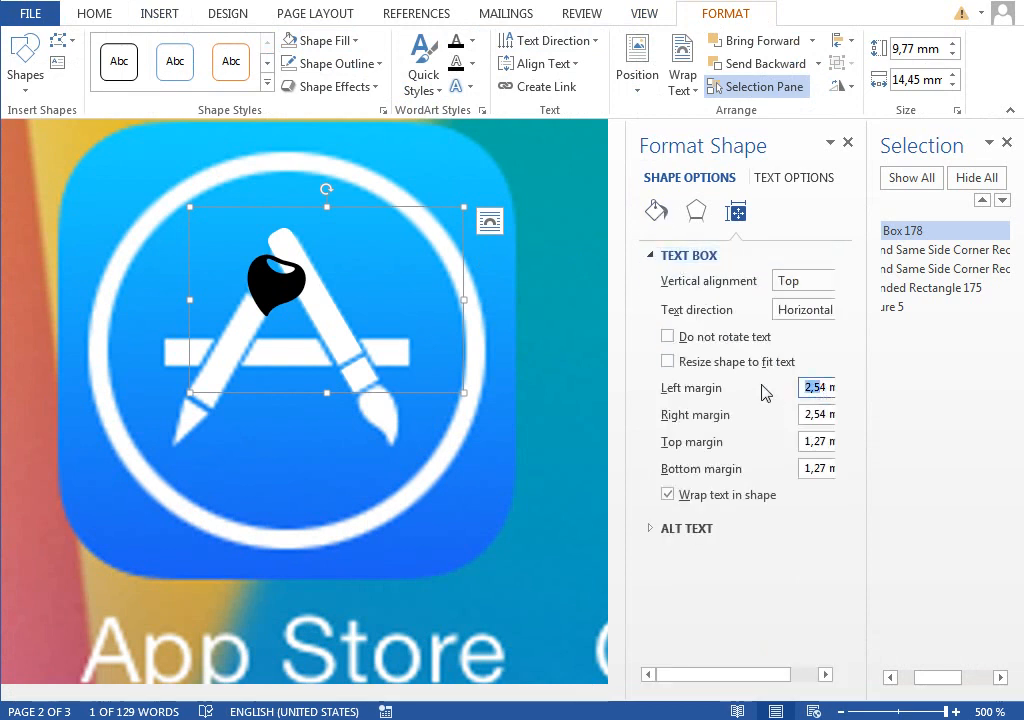
pyautogui.press('BackSpace')
pyautogui.press('Tab')
pyautogui.write('0')
pyautogui.press('Tab')
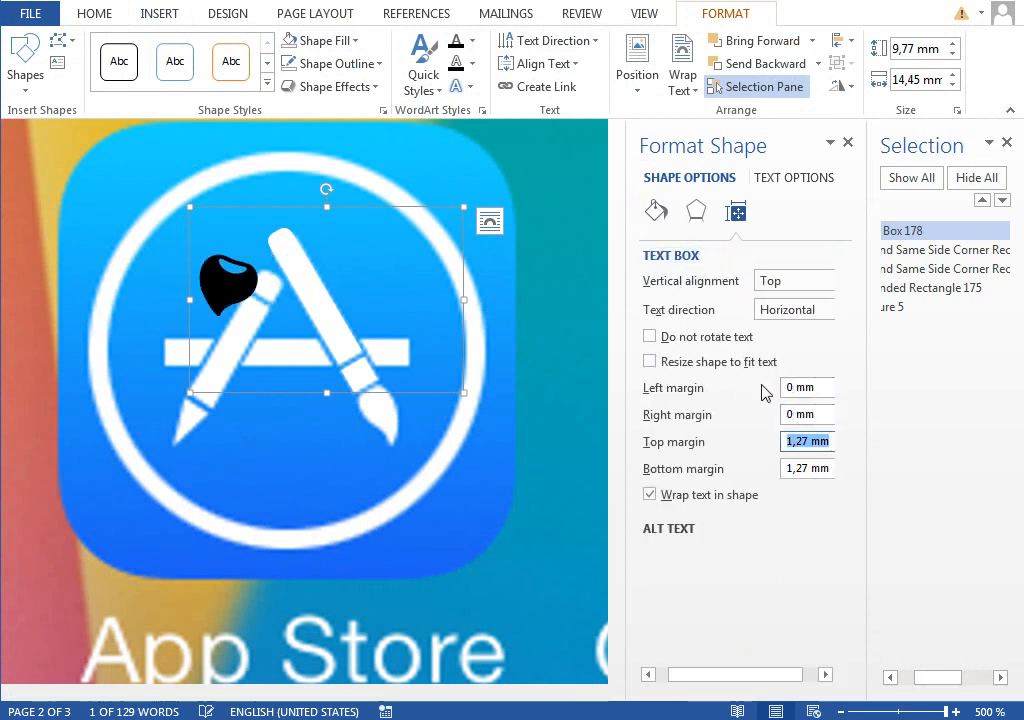
pyautogui.write('0')
pyautogui.press('Tab')
pyautogui.write('0')
pyautogui.press('Tab')
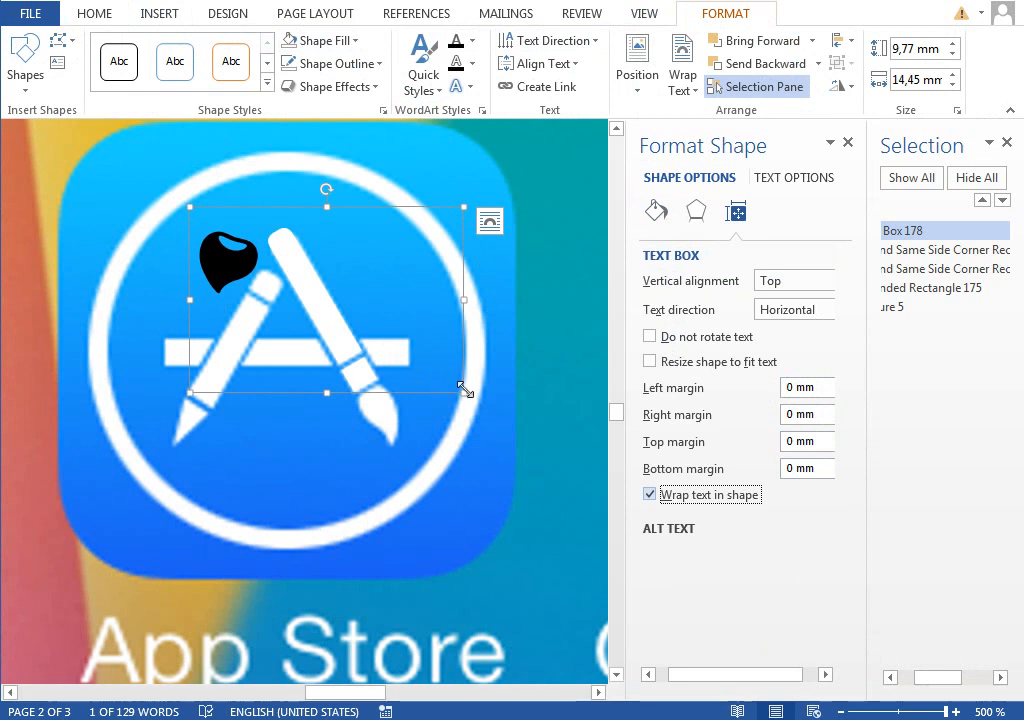
pyautogui.moveTo(465, 390); pyautogui.dragTo(319, 335)
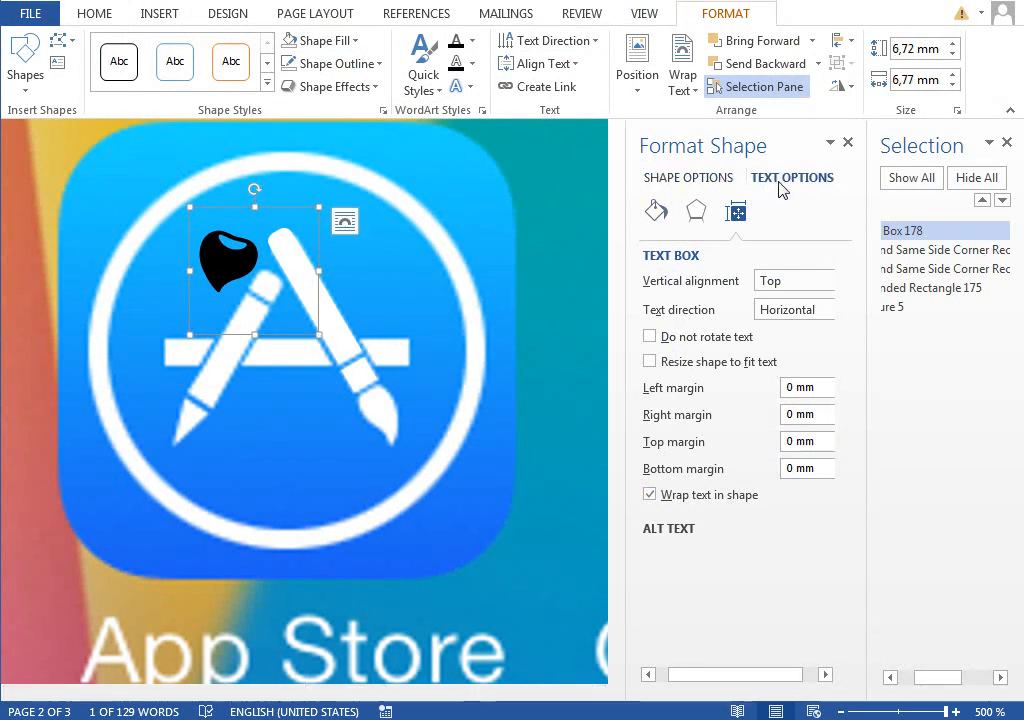
# - Set the text fill of the chestnut symbol to white
pyautogui.click(782, 178)
pyautogui.click(656, 210)
pyautogui.click(810, 365)
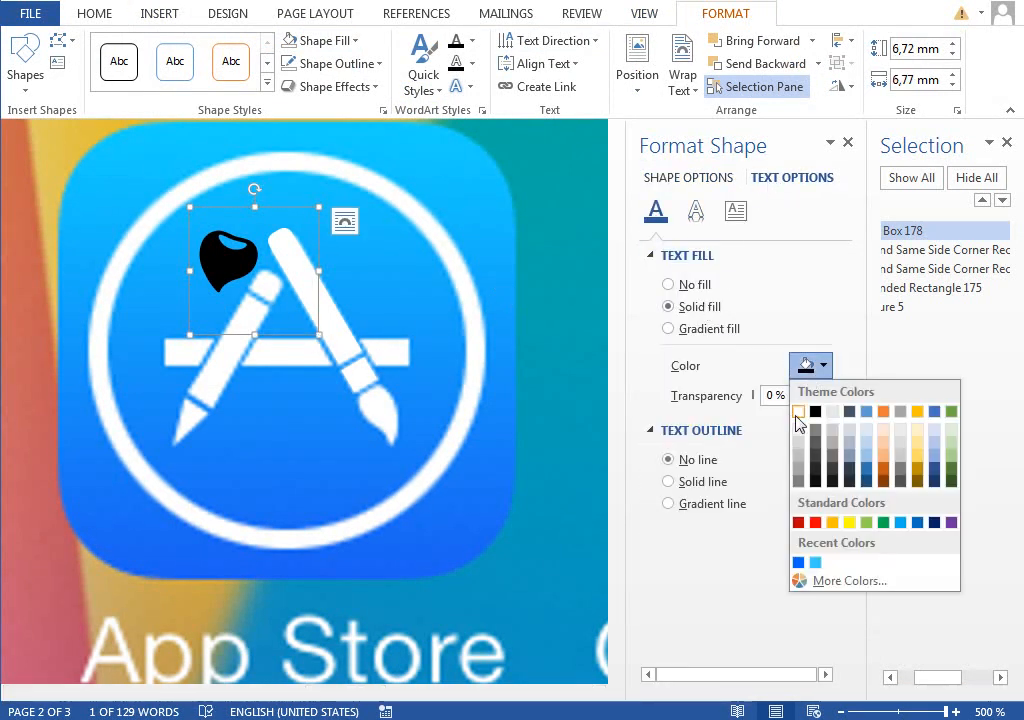
pyautogui.click(797, 414)
# - Reduce the chestnut symbol's font size to 7 and move its text box to the empty area beside the brush head
pyautogui.click(100, 15)
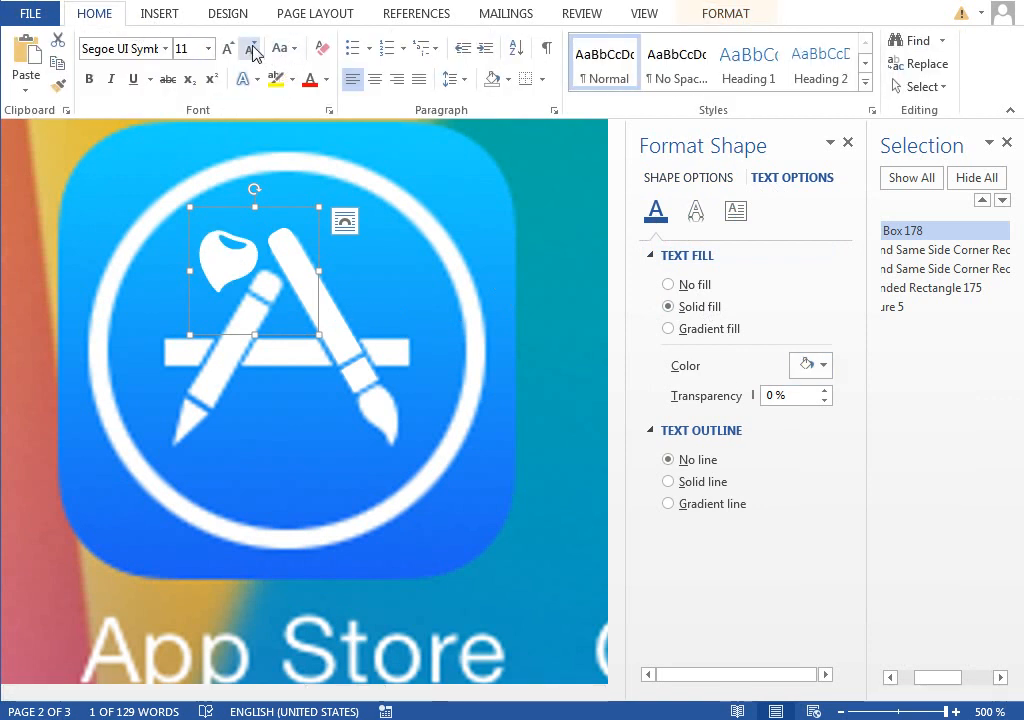
pyautogui.click(253, 50)
pyautogui.click(253, 50)
pyautogui.click(253, 50)
pyautogui.click(253, 50)
pyautogui.click(253, 50)
pyautogui.click(253, 50)
pyautogui.moveTo(230, 205); pyautogui.dragTo(487, 372)
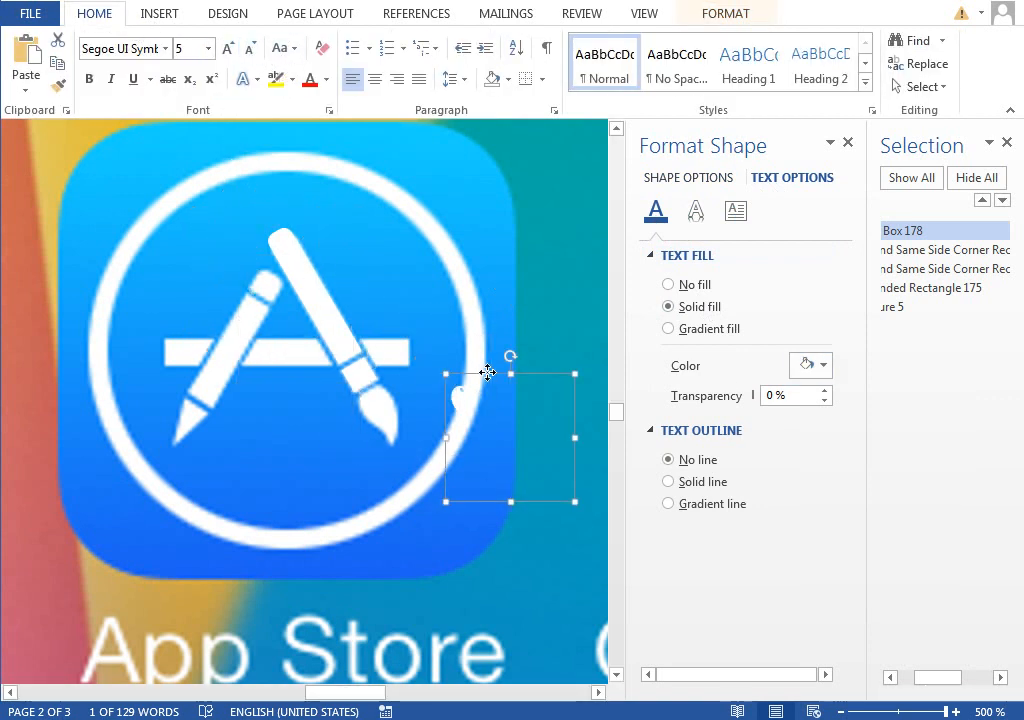
pyautogui.click(228, 48)
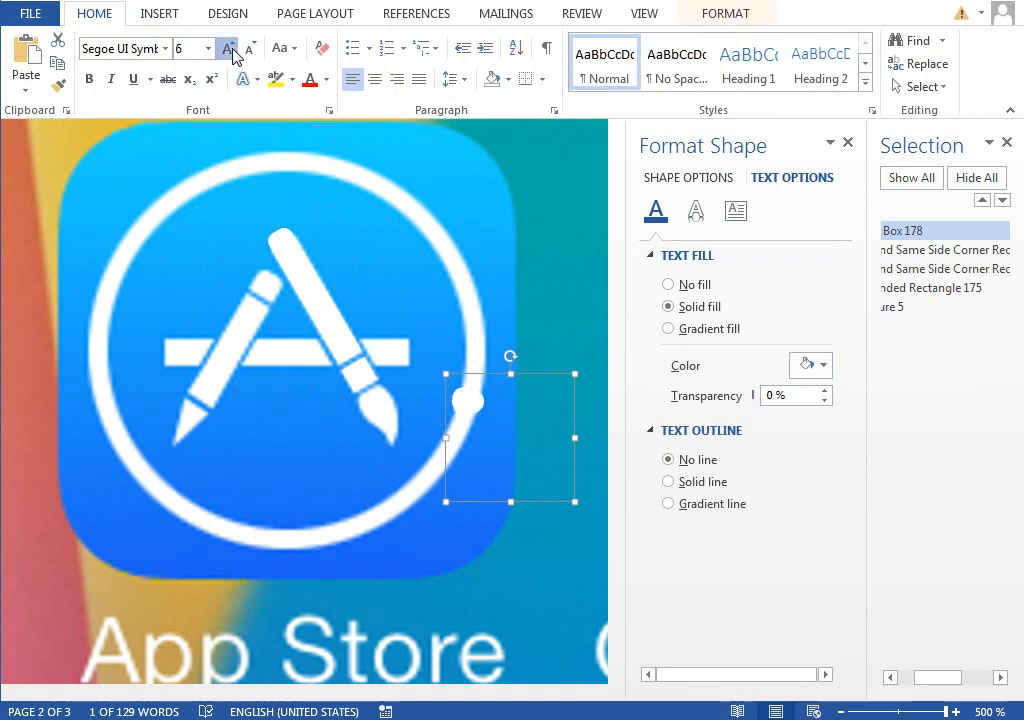
pyautogui.click(228, 48)
# - Rotate the text box so the symbol follows the paintbrush's slant and move it over the brush head
pyautogui.moveTo(512, 354); pyautogui.dragTo(297, 295)
pyautogui.click(478, 408)
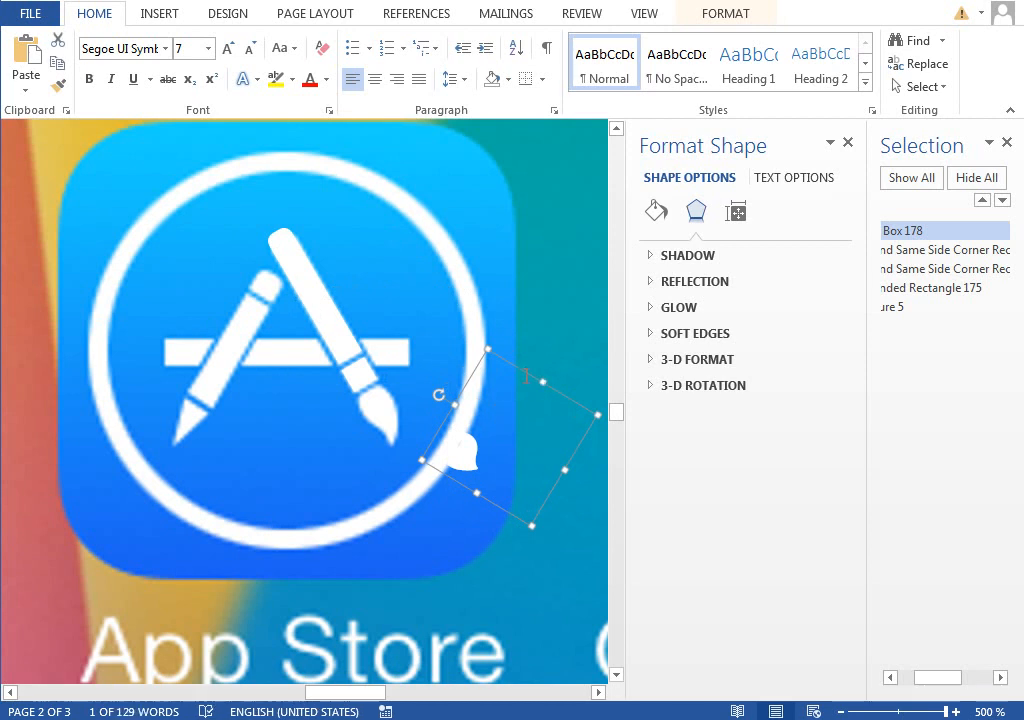
pyautogui.moveTo(526, 376); pyautogui.dragTo(433, 350)
pyautogui.moveTo(434, 327); pyautogui.dragTo(447, 330)
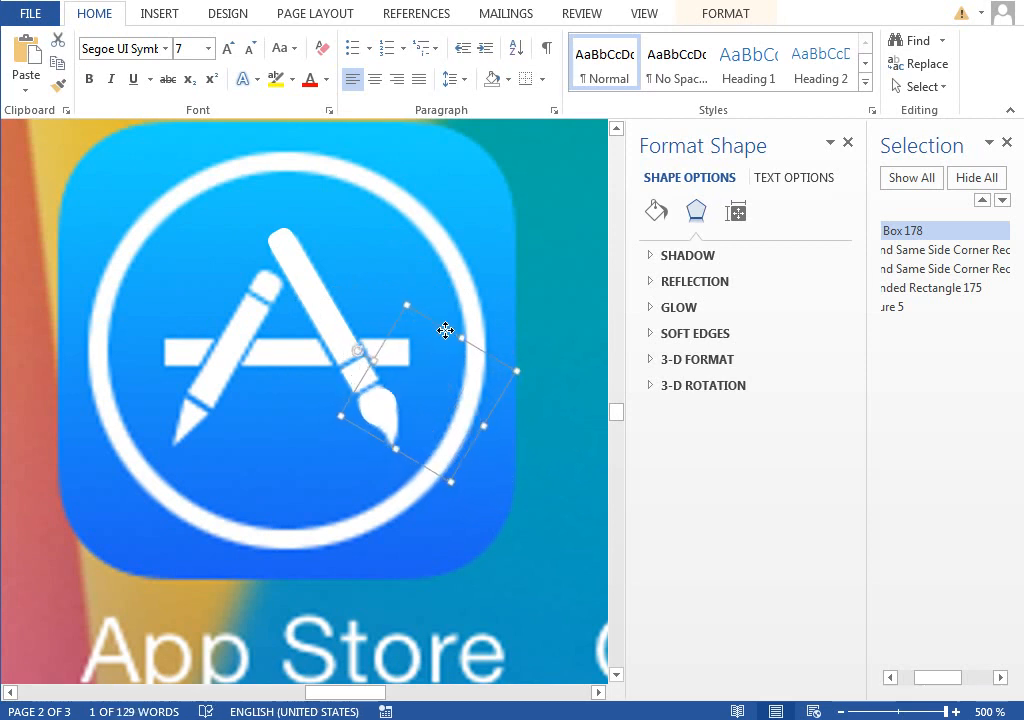
# - Enlarge the symbol to font size 9 and nudge it into place over the brush head in the picture
pyautogui.click(229, 48)
pyautogui.click(229, 48)
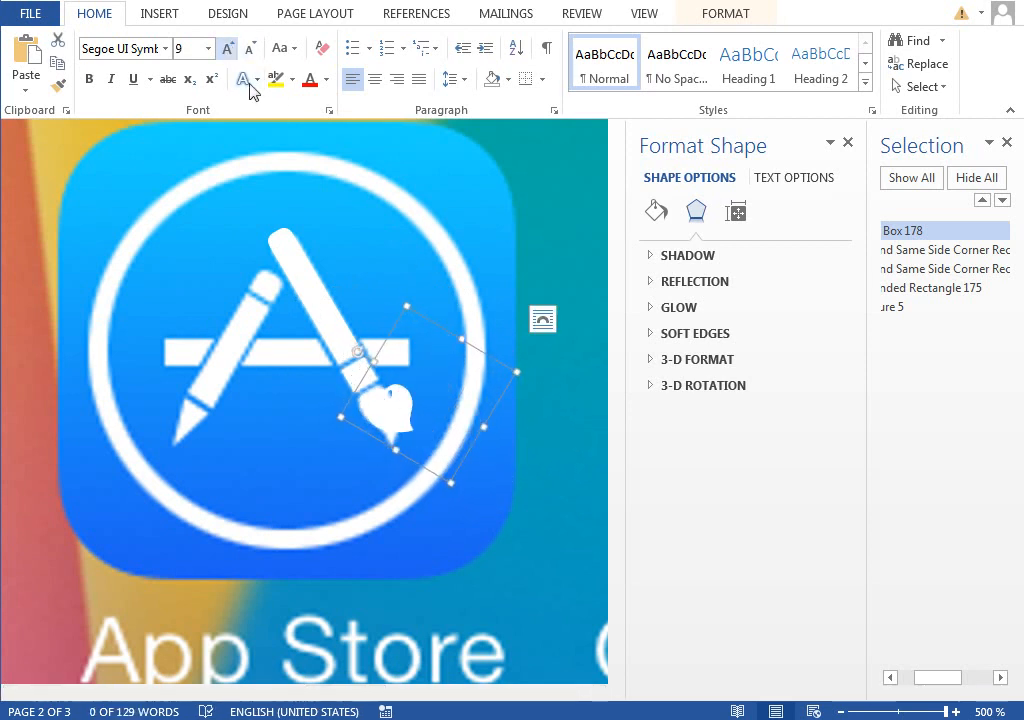
pyautogui.click(444, 324)
pyautogui.press('Left')
pyautogui.press('Left')
pyautogui.press('Left')
pyautogui.press('Left')
pyautogui.press('Left')
pyautogui.press('Left')
pyautogui.press('Left')
pyautogui.press('Left')
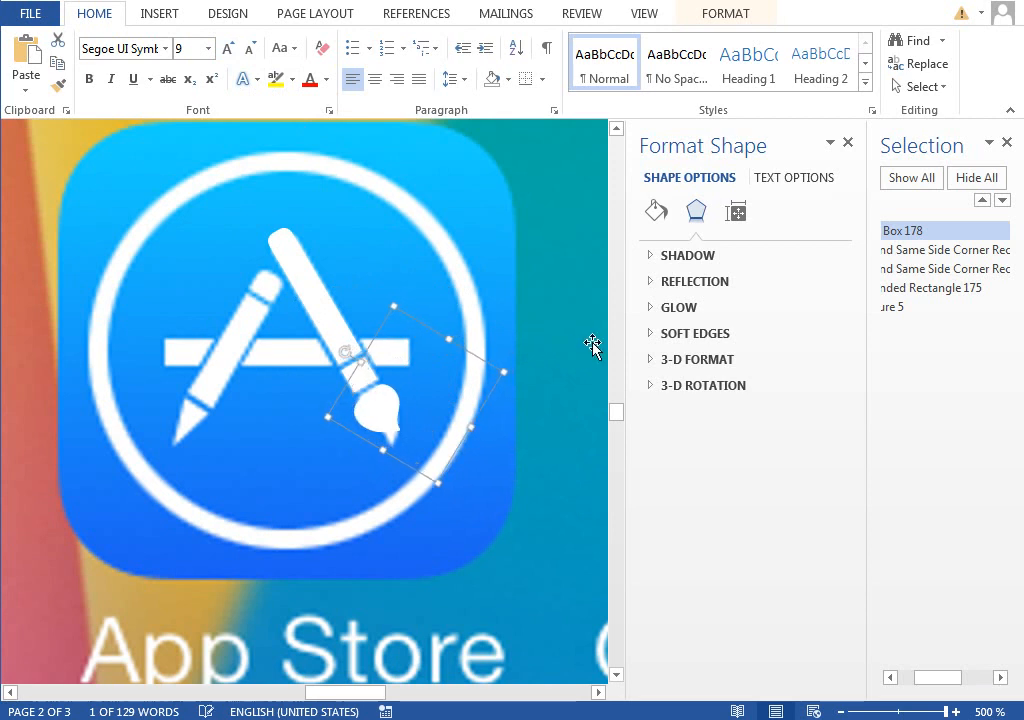
pyautogui.press('Down')
pyautogui.press('Down')
pyautogui.press('Down')
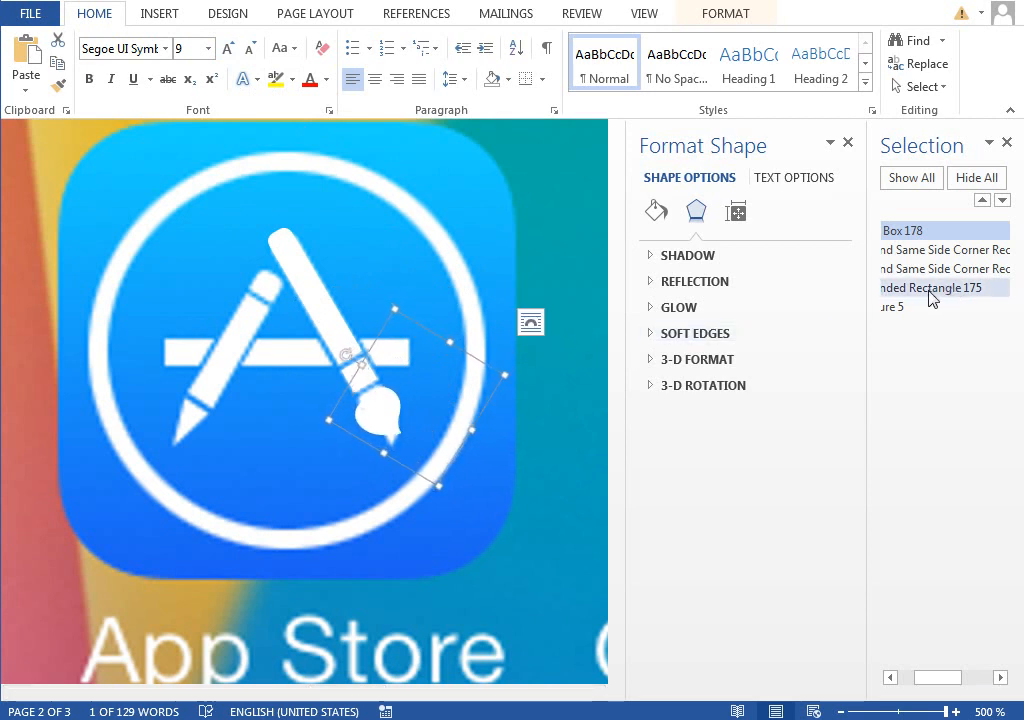
# - Show the gradient background rectangle and fine-tune the rotation and position of the brush-head symbol against it
pyautogui.click(933, 291)
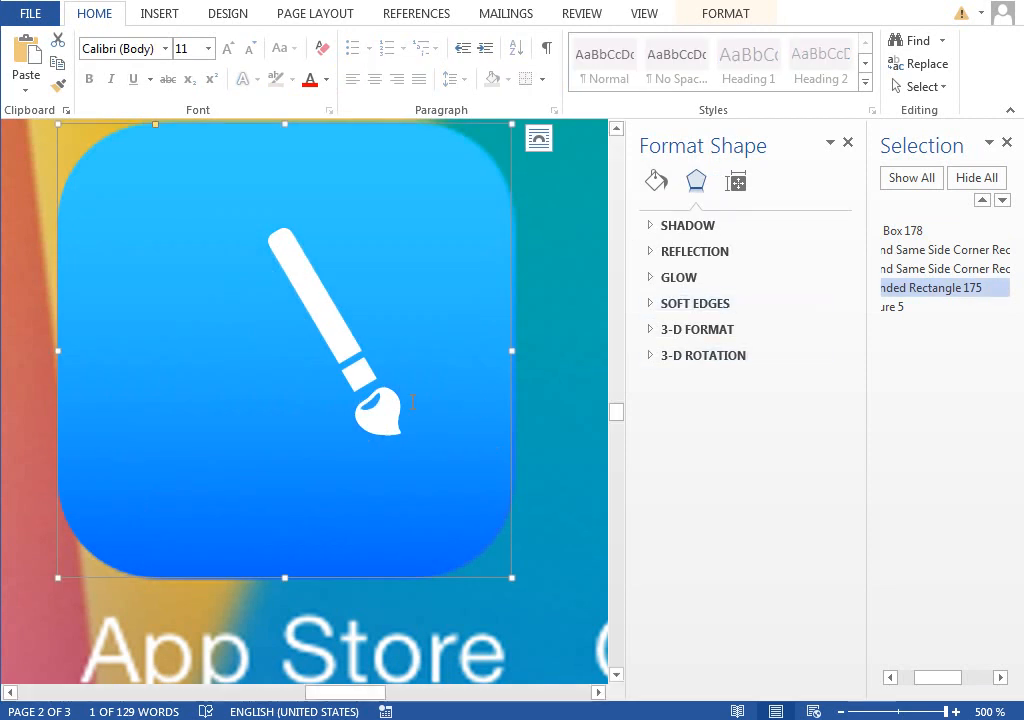
pyautogui.click(392, 340)
pyautogui.moveTo(416, 315)
pyautogui.mouseDown()
pyautogui.moveTo(360, 330)
pyautogui.moveTo(338, 354)
pyautogui.moveTo(336, 325)
pyautogui.moveTo(318, 325)
pyautogui.mouseUp()
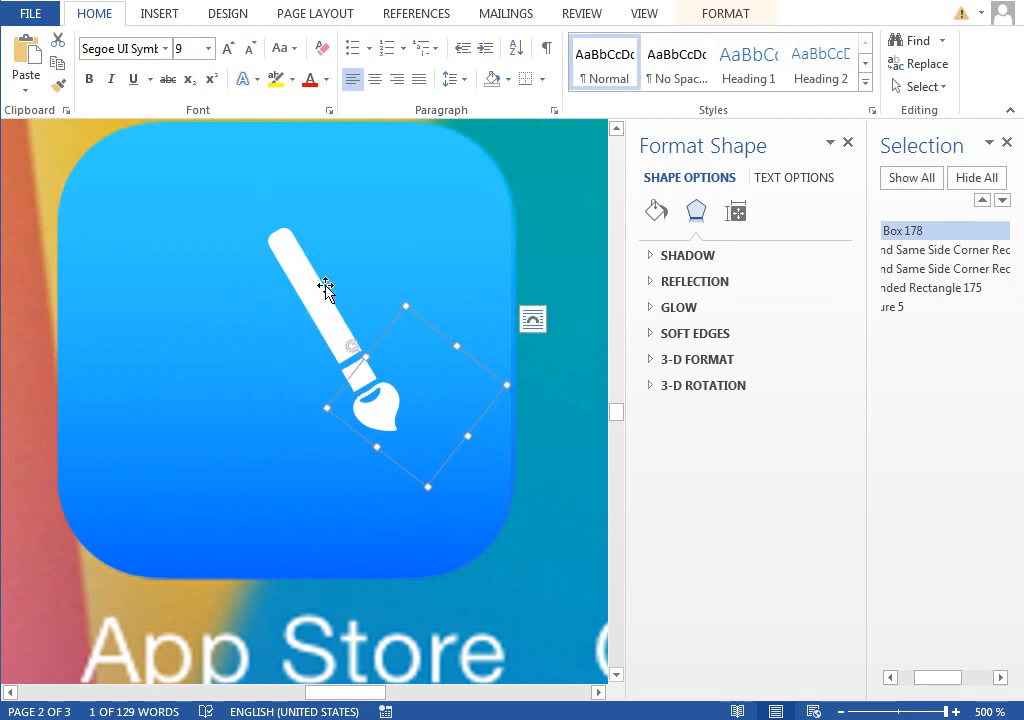
# - Hide the gradient background rectangle to reveal the reference picture
pyautogui.click(903, 292)
pyautogui.moveTo(926, 686); pyautogui.dragTo(992, 677)
pyautogui.click(1001, 289)
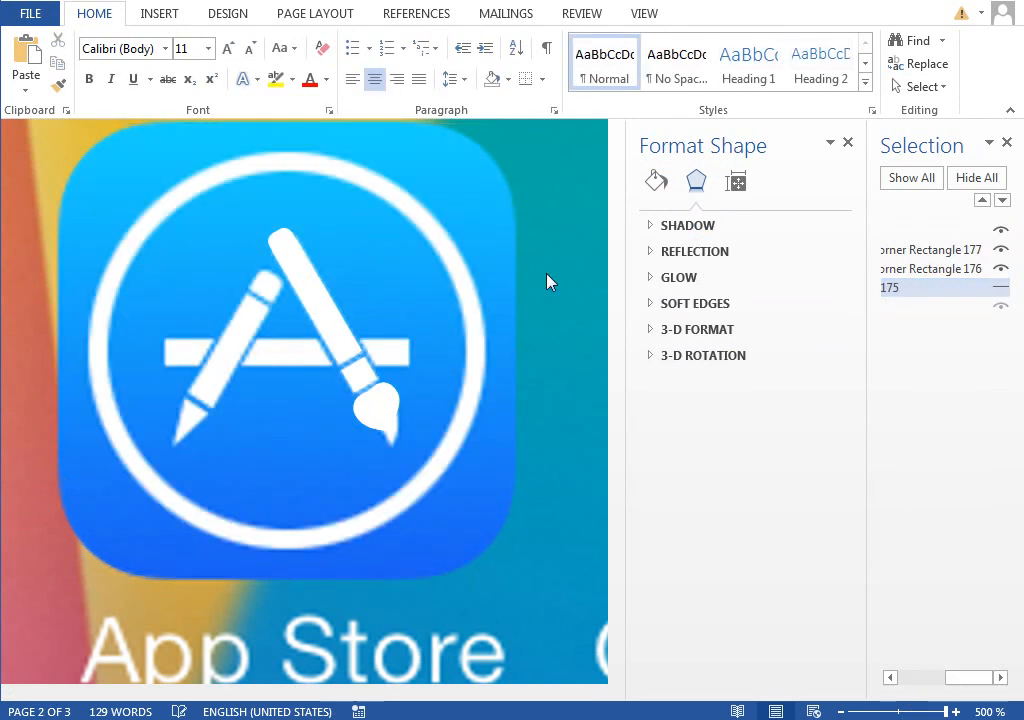
# - Copy the handle shape with the opposite slant for the pencil body and place a copy of the short shape over the pencil's upper end
pyautogui.click(315, 308)
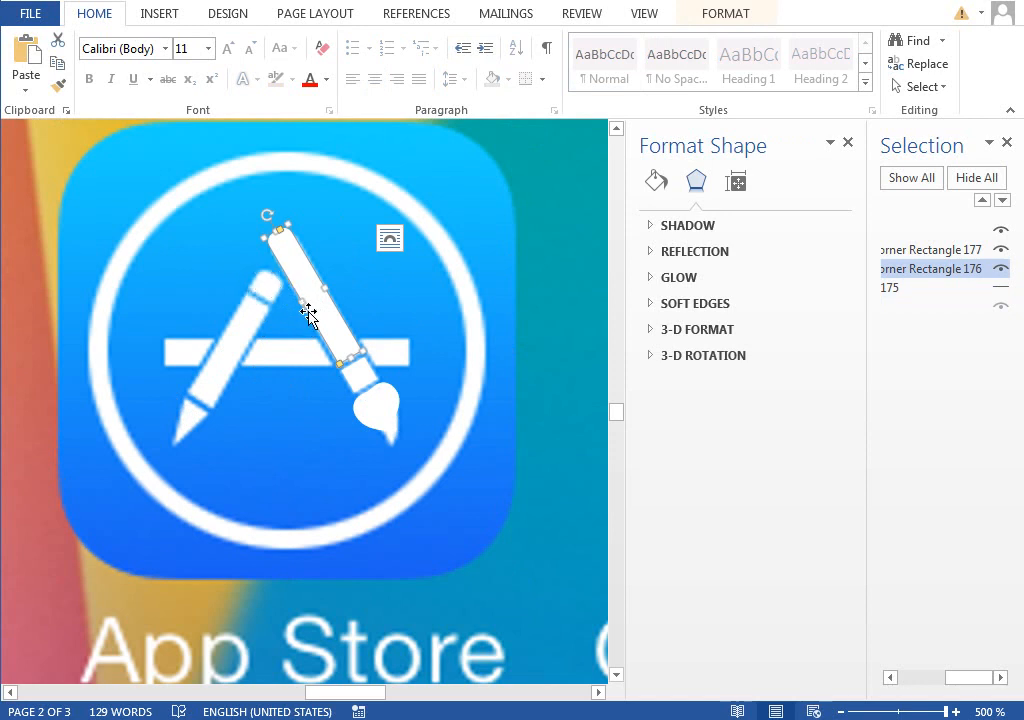
pyautogui.hotkey('ctrl', 'v')
pyautogui.moveTo(359, 327)
pyautogui.mouseDown()
pyautogui.moveTo(184, 344)
pyautogui.moveTo(217, 293)
pyautogui.moveTo(270, 290)
pyautogui.moveTo(277, 303)
pyautogui.mouseUp()
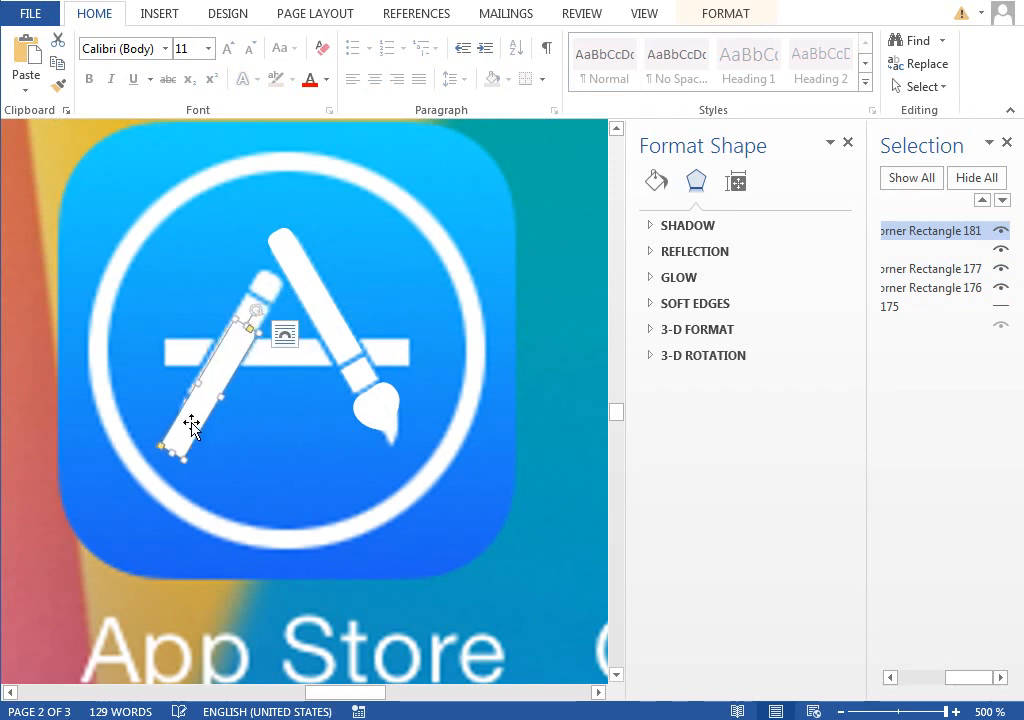
pyautogui.moveTo(192, 423)
pyautogui.mouseDown()
pyautogui.moveTo(172, 478)
pyautogui.moveTo(217, 414)
pyautogui.moveTo(325, 474)
pyautogui.moveTo(342, 437)
pyautogui.moveTo(382, 400)
pyautogui.moveTo(265, 290)
pyautogui.mouseUp()
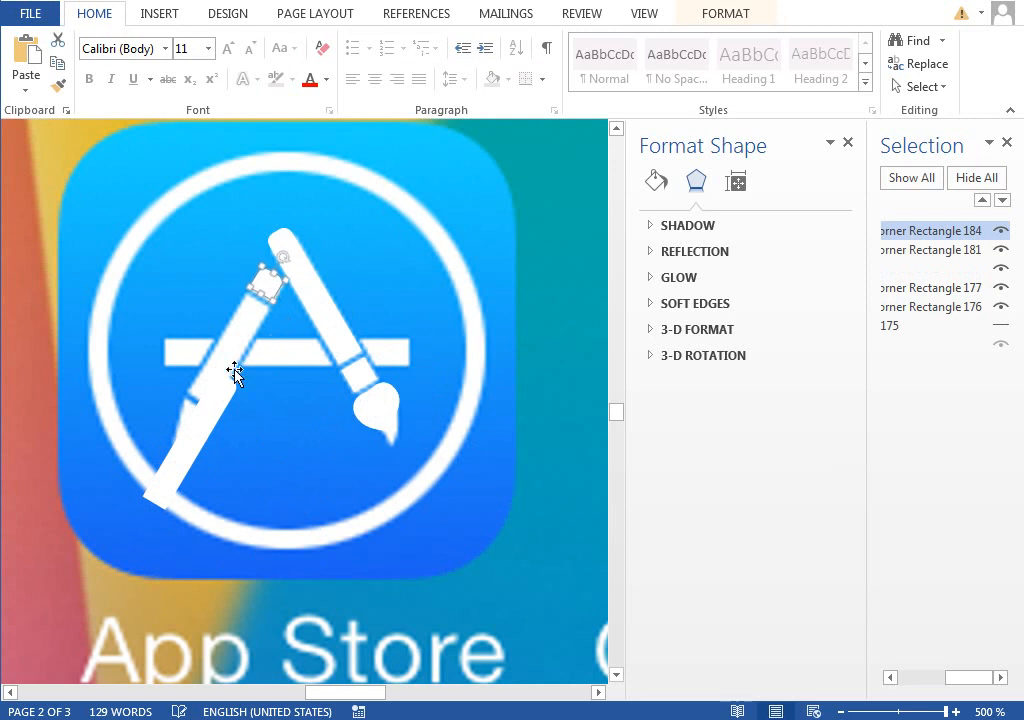
# - Move the long copied shape up over the pencil body and nudge it to sit just below the end cap
pyautogui.click(218, 402)
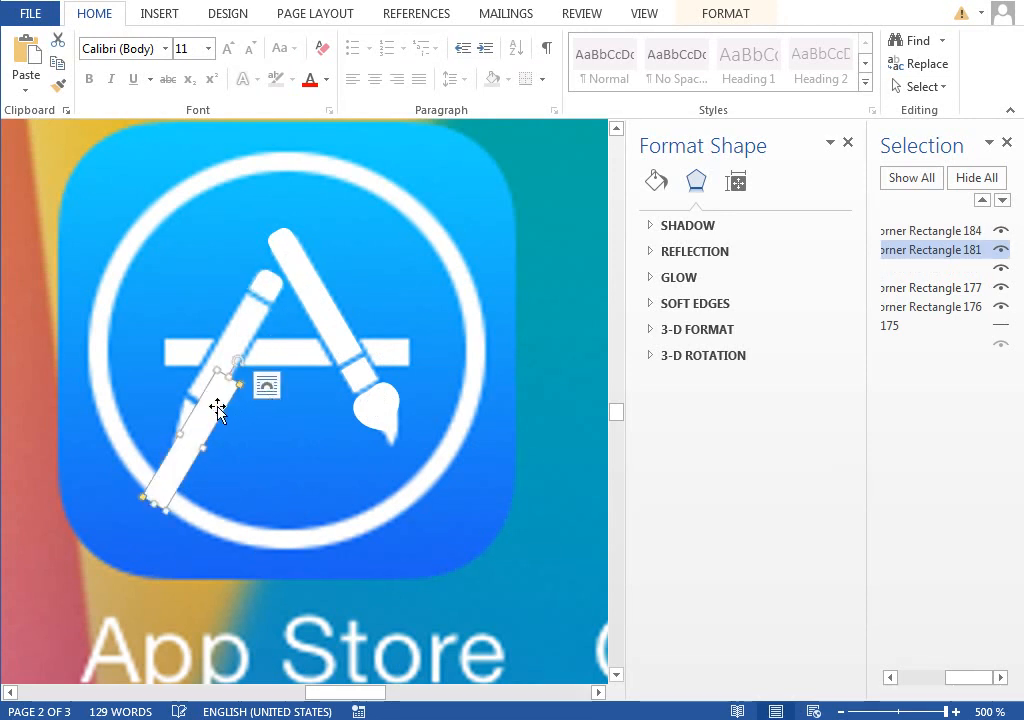
pyautogui.moveTo(217, 407); pyautogui.dragTo(240, 341)
pyautogui.press('Up')
pyautogui.press('Up')
pyautogui.press('Up')
pyautogui.press('Up')
pyautogui.press('Right')
pyautogui.press('Right')
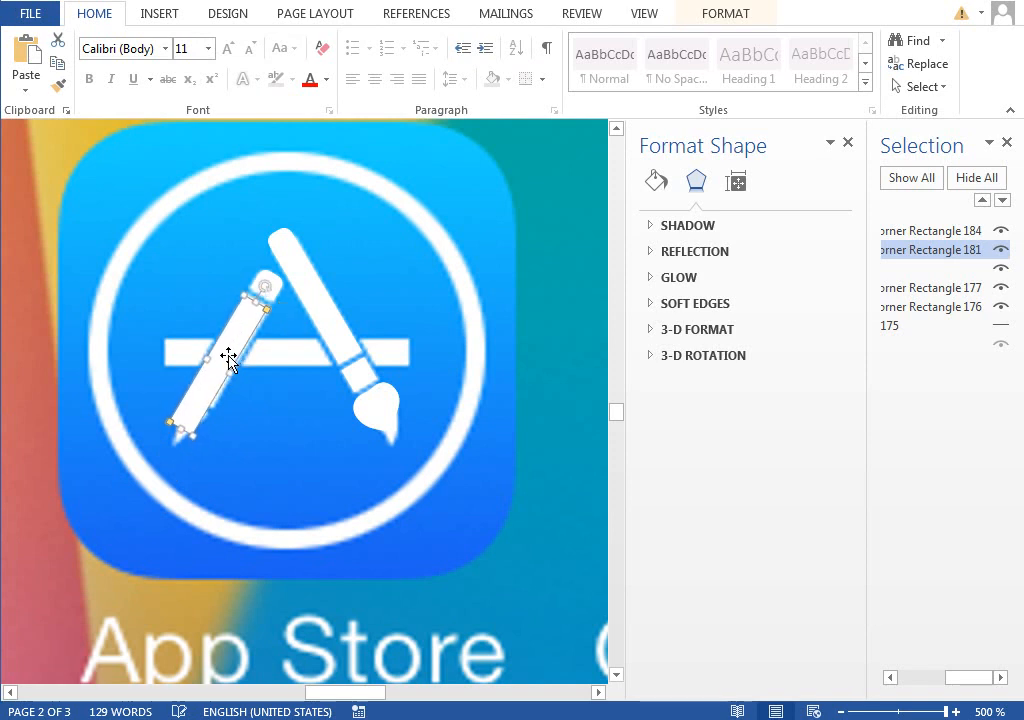
# - Shorten the pencil body to end above the tip, and draw a triangle about 2.91 by 1.75 mm rotated to point along the pencil's slant
pyautogui.moveTo(184, 429); pyautogui.dragTo(203, 402)
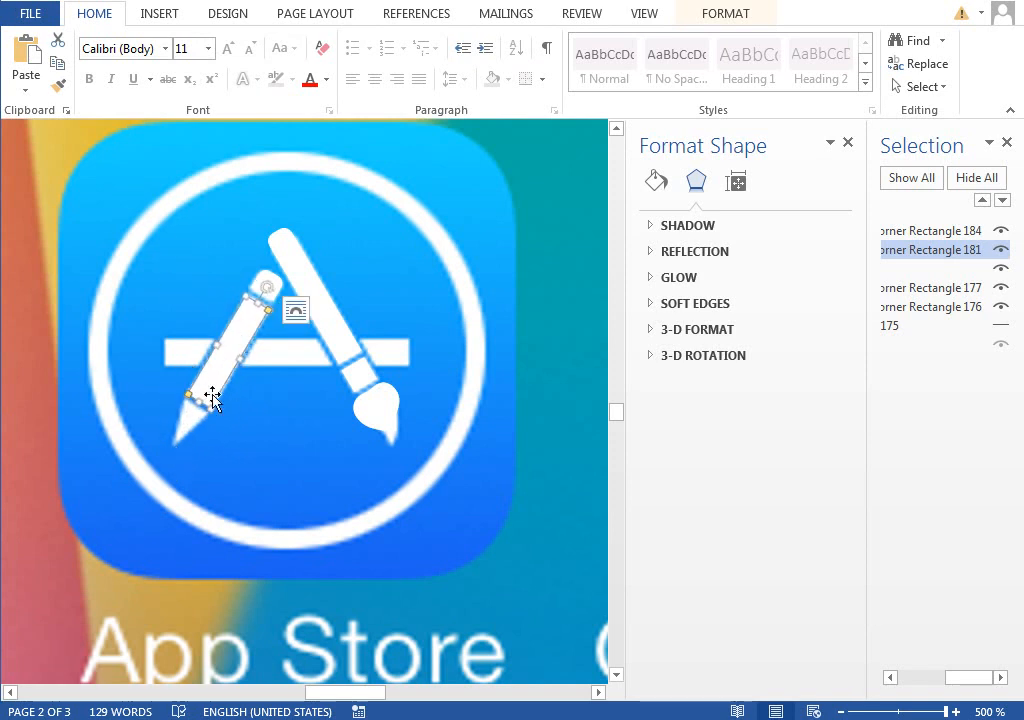
pyautogui.click(150, 16)
pyautogui.click(275, 80)
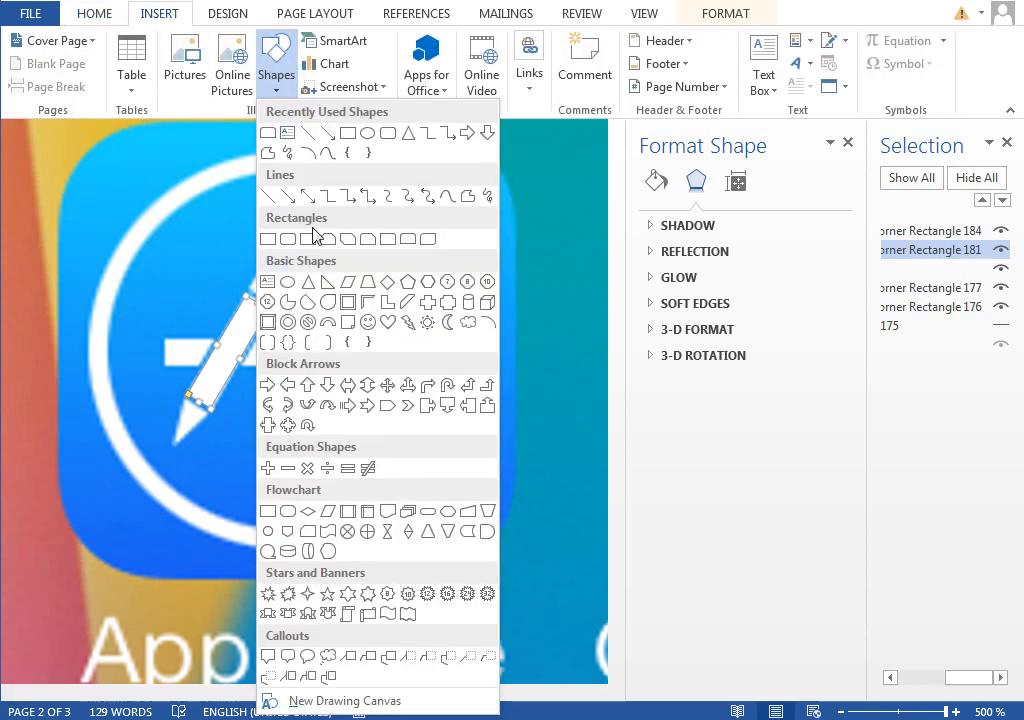
pyautogui.click(308, 281)
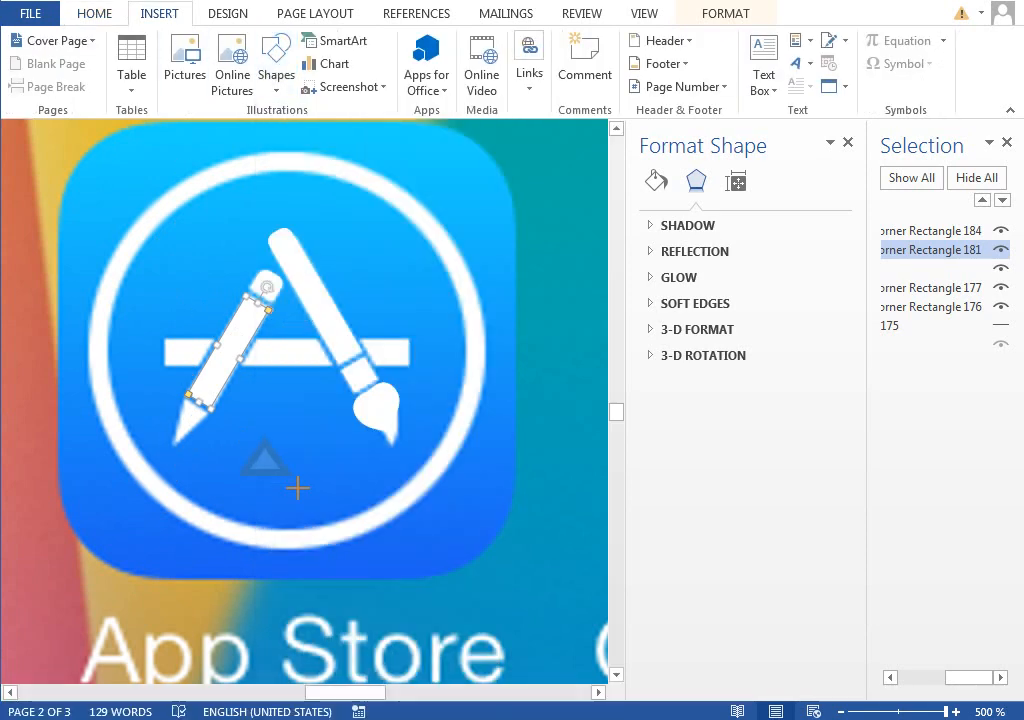
pyautogui.moveTo(297, 488); pyautogui.dragTo(277, 499)
pyautogui.moveTo(258, 425)
pyautogui.mouseDown()
pyautogui.moveTo(286, 521)
pyautogui.moveTo(245, 546)
pyautogui.moveTo(229, 541)
pyautogui.mouseUp()
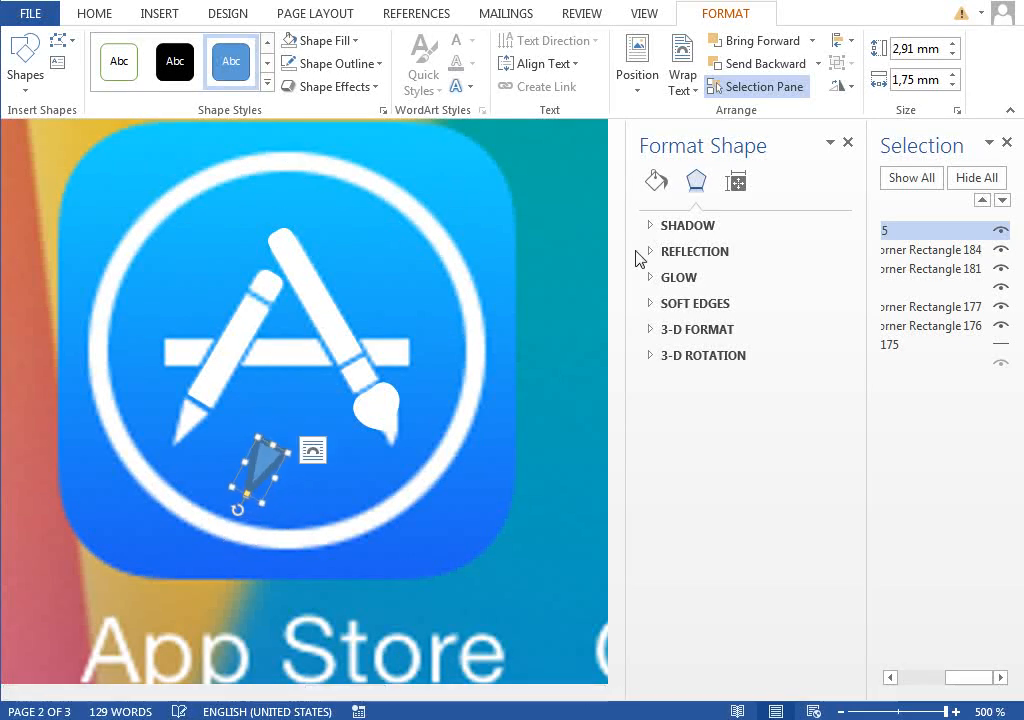
# - Fill the triangle white without an outline and fit it over the pencil tip at about 2.42 by 1.45 mm
pyautogui.click(657, 178)
pyautogui.click(670, 473)
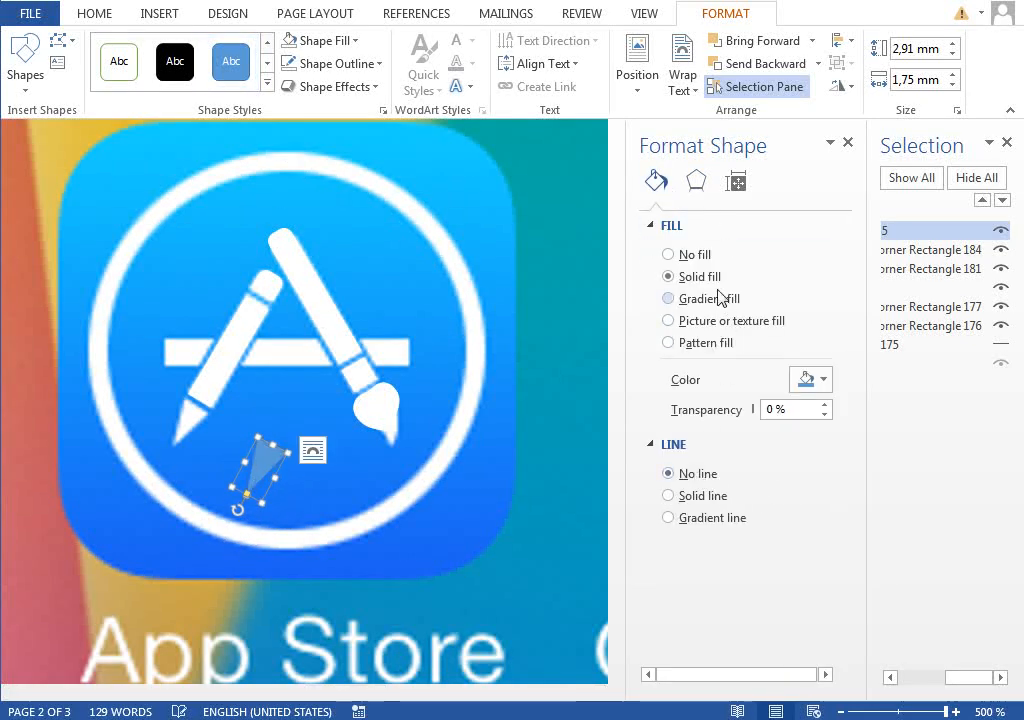
pyautogui.click(820, 381)
pyautogui.click(800, 426)
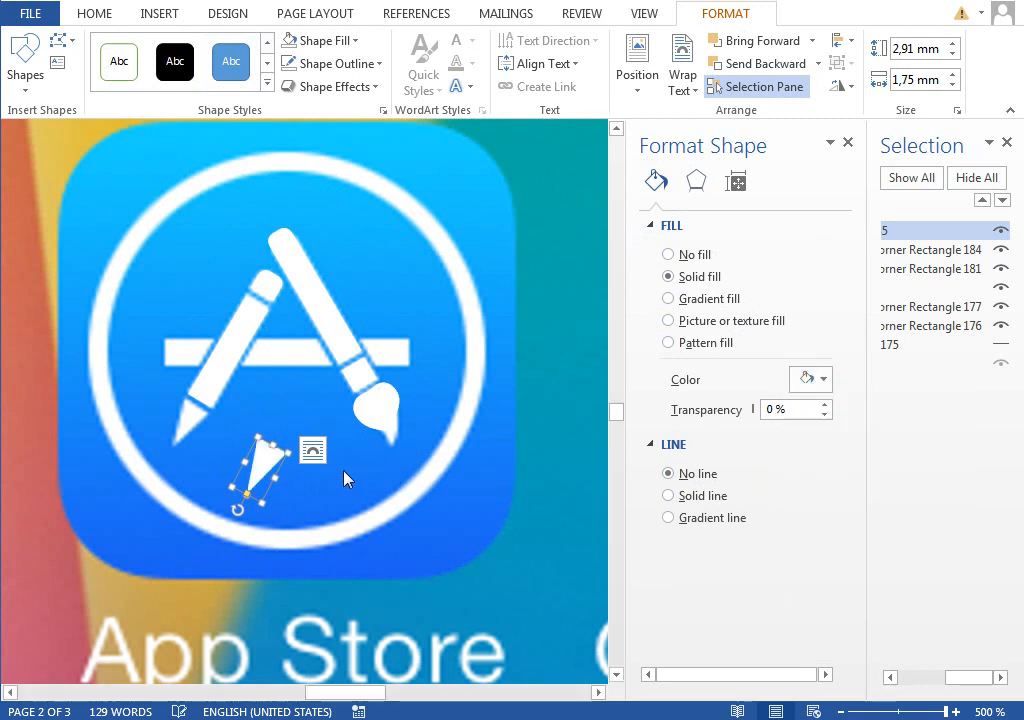
pyautogui.moveTo(274, 460); pyautogui.dragTo(180, 420)
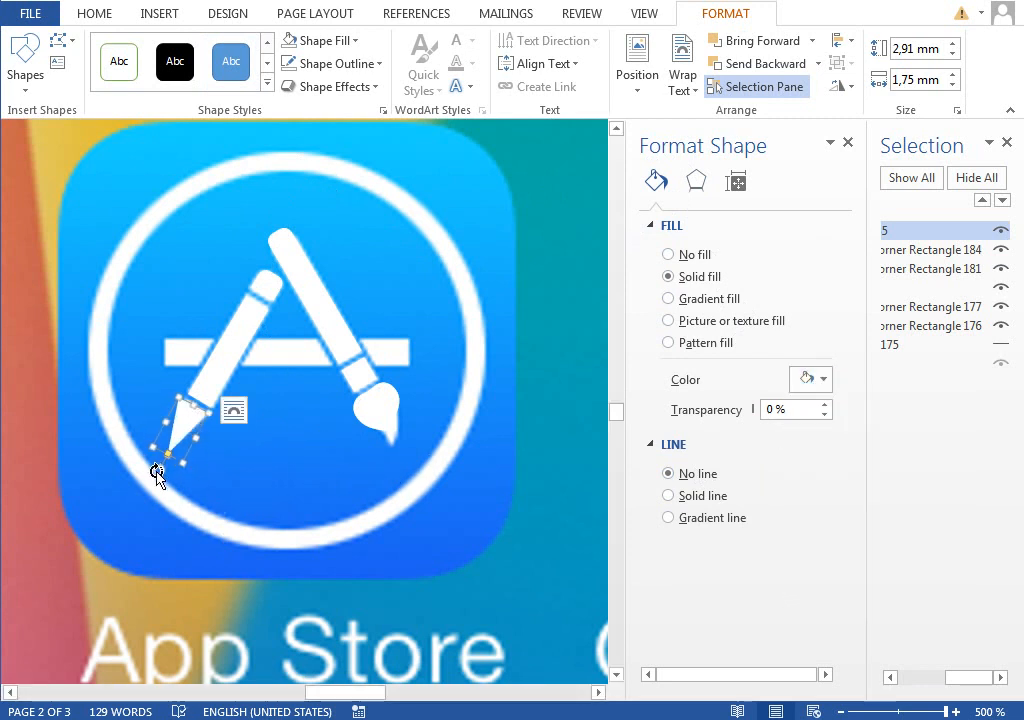
pyautogui.moveTo(157, 476)
pyautogui.mouseDown()
pyautogui.moveTo(146, 478)
pyautogui.moveTo(176, 446)
pyautogui.mouseUp()
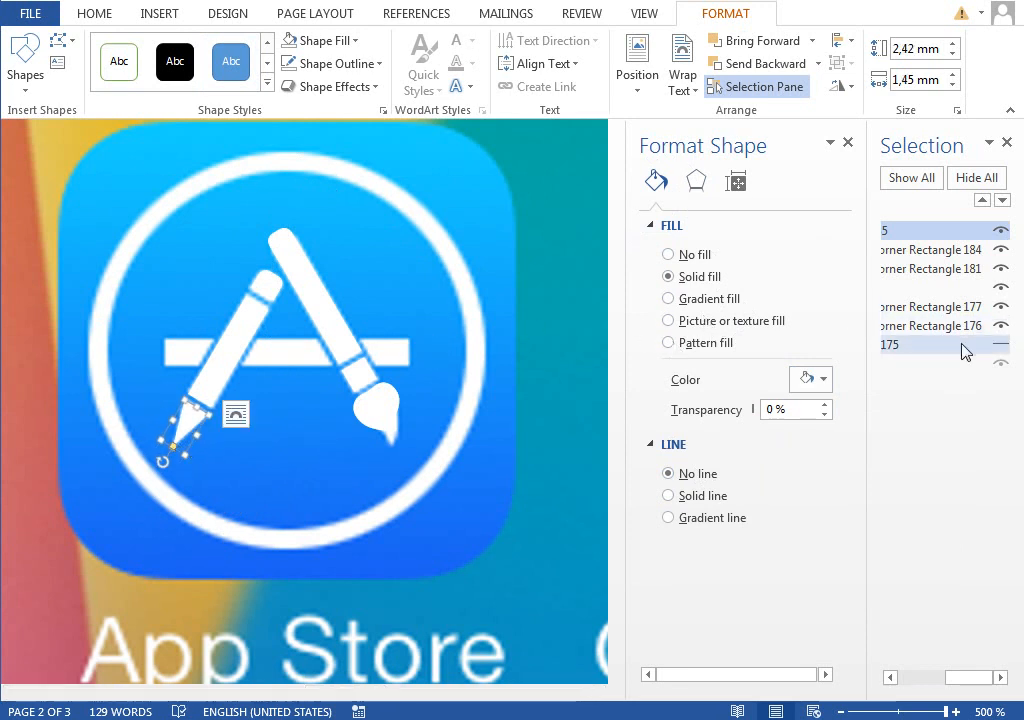
# - Temporarily show the gradient background rectangle to check the pencil and brush pieces against it, and hide it again
pyautogui.click(999, 346)
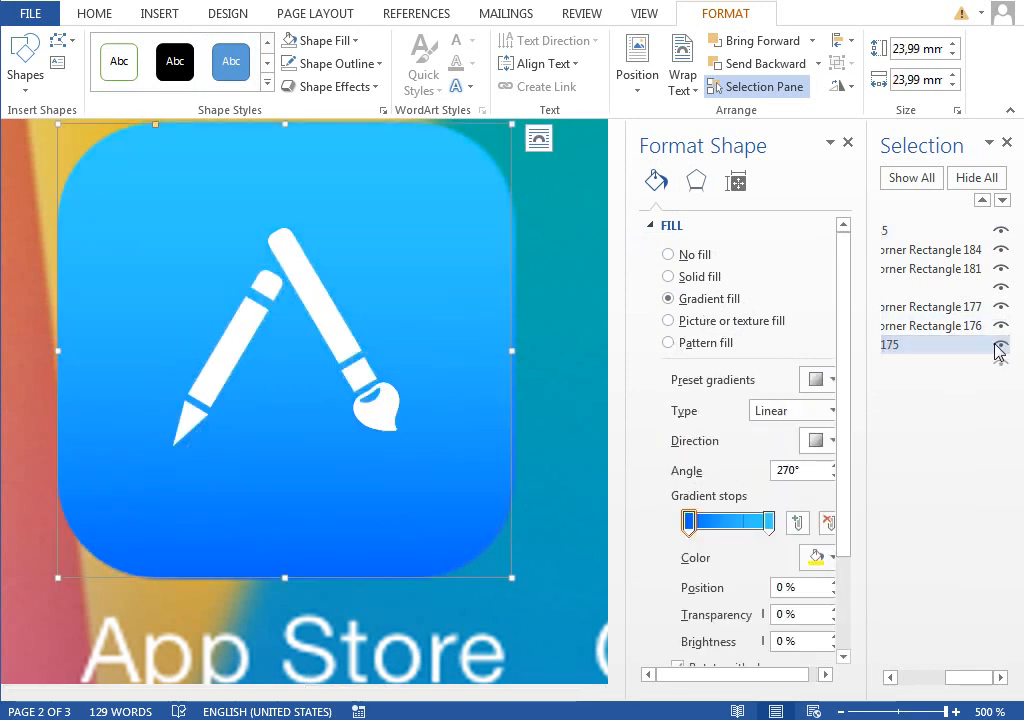
pyautogui.click(221, 368)
pyautogui.click(190, 432)
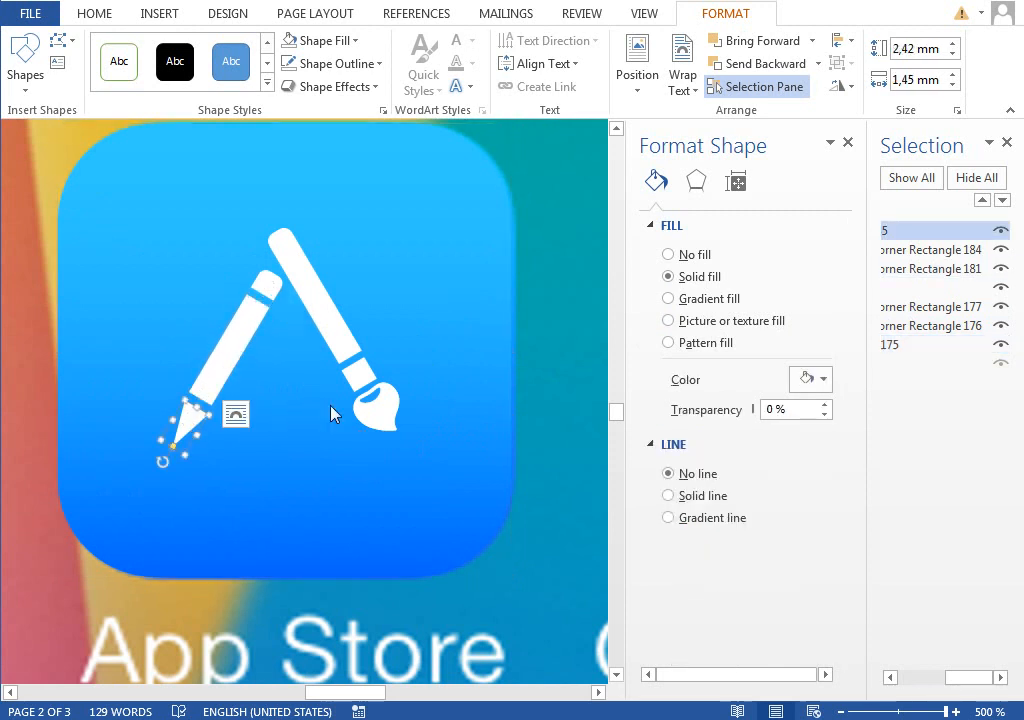
pyautogui.click(362, 366)
pyautogui.click(338, 331)
pyautogui.click(338, 315)
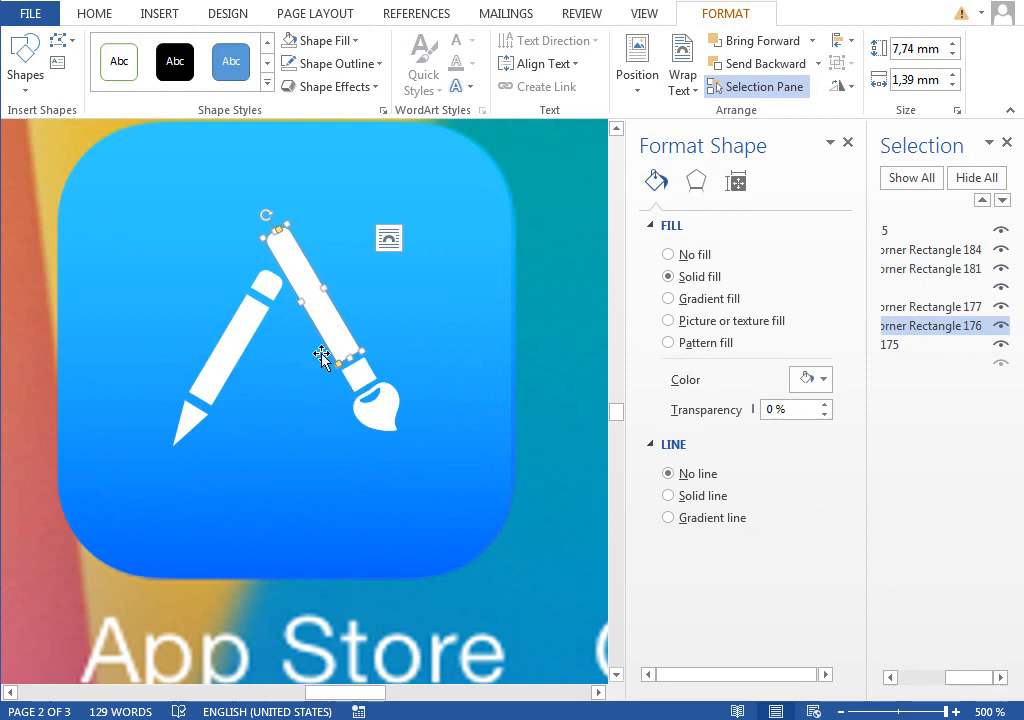
pyautogui.click(1001, 347)
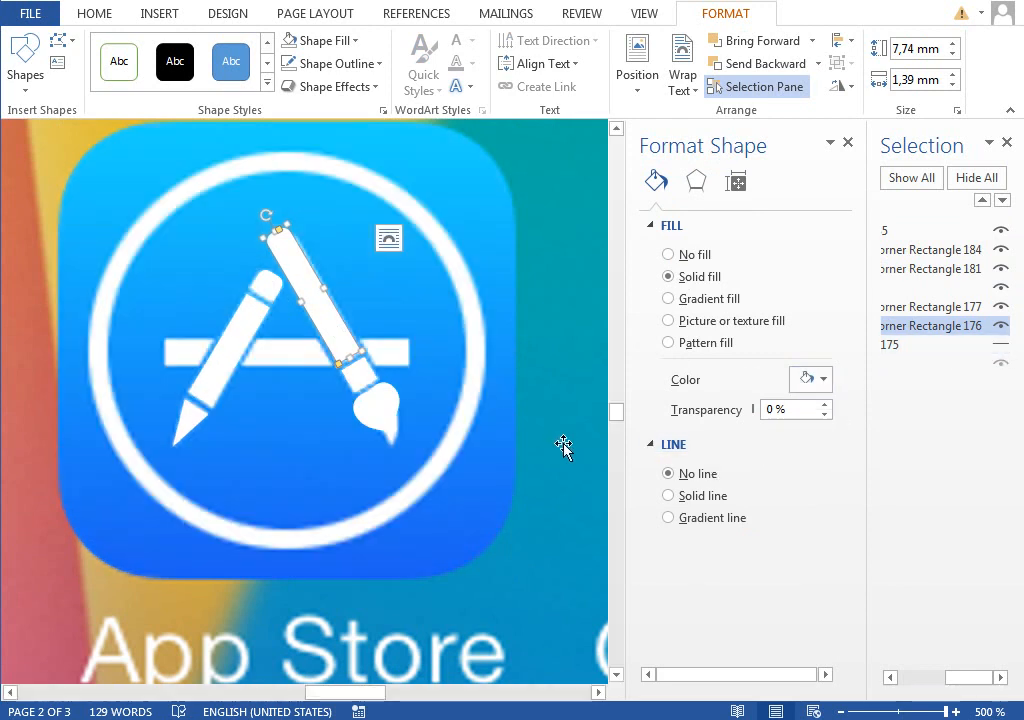
# - Draw a horizontal straight line about 13.26 mm long through the middle of the reference picture's crossbar
pyautogui.click(155, 22)
pyautogui.click(276, 75)
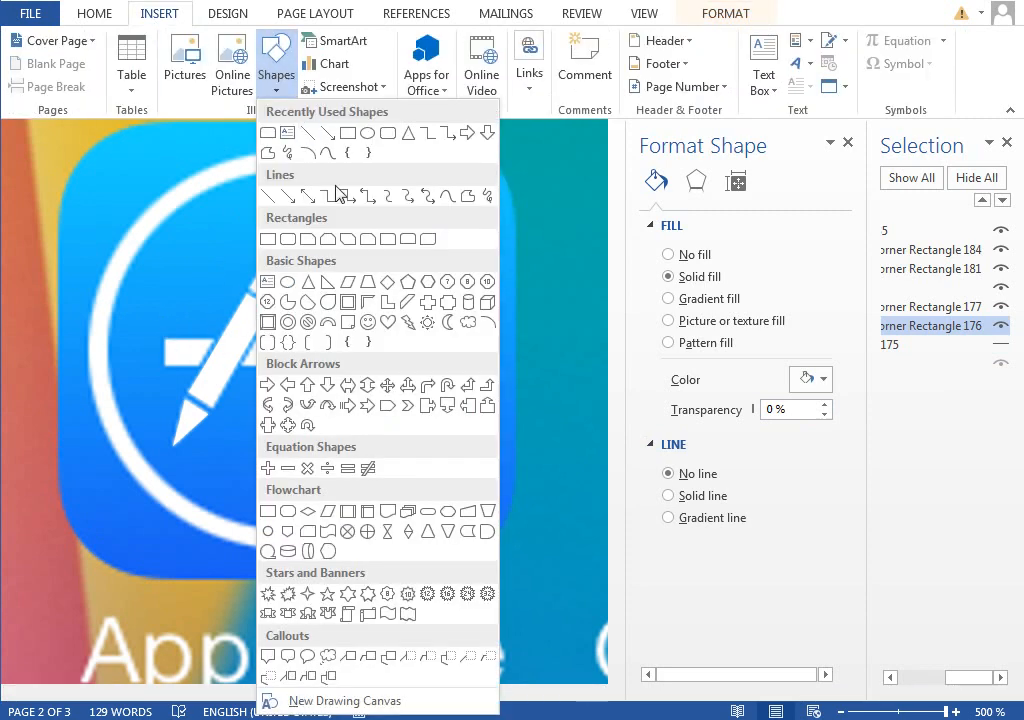
pyautogui.click(272, 134)
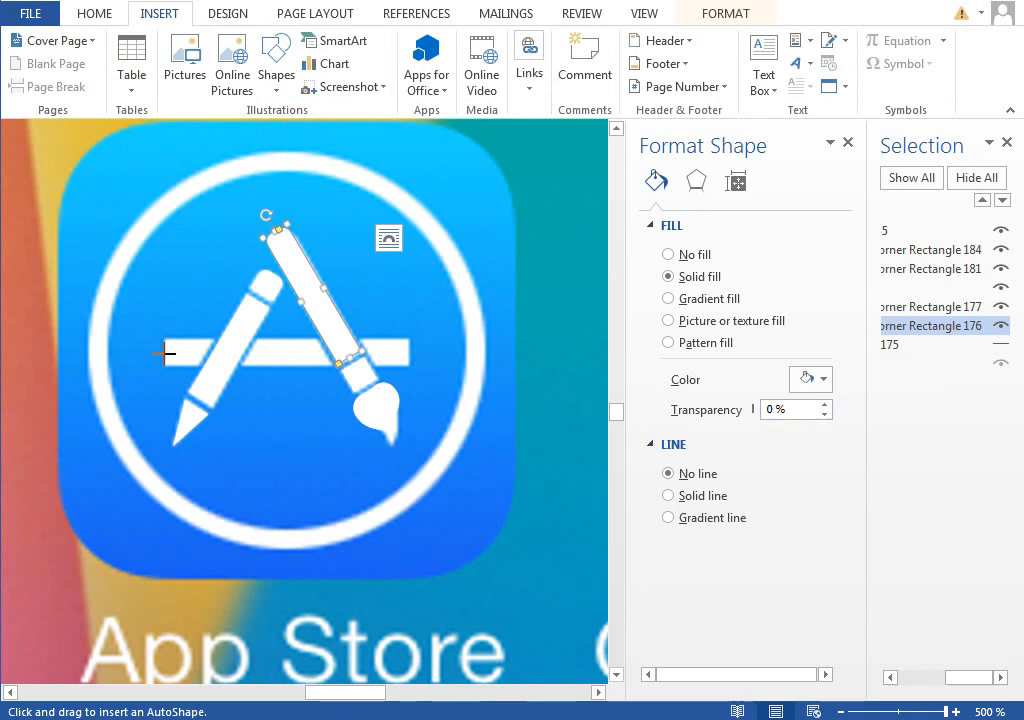
pyautogui.moveTo(165, 352); pyautogui.dragTo(412, 353)
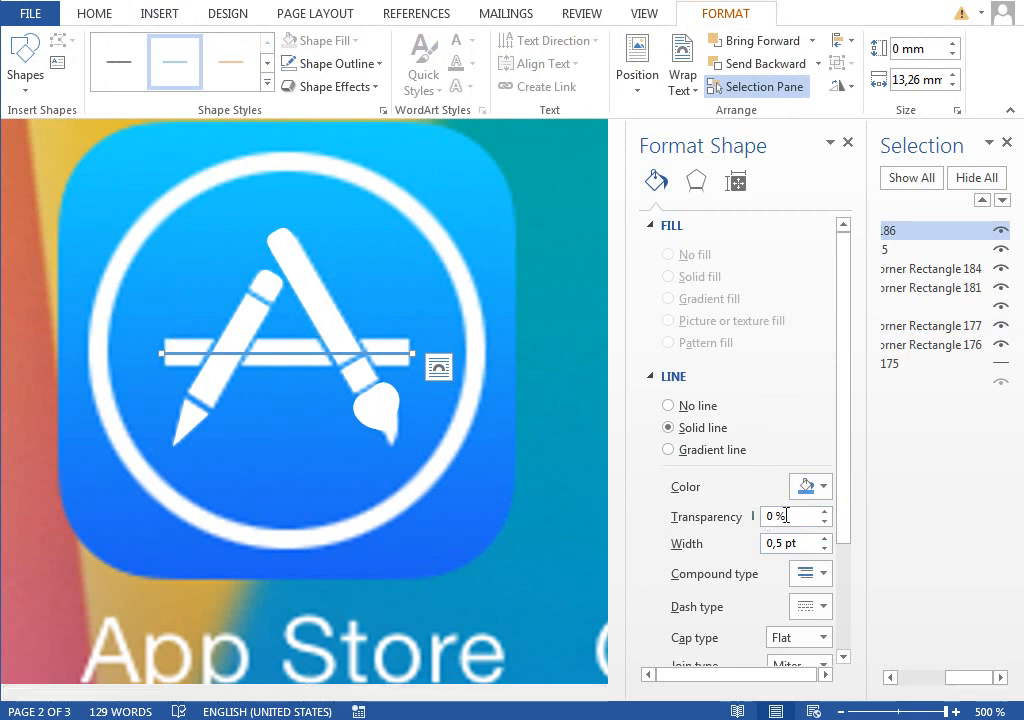
# - Set the crossbar line's width to 4.25 pt and its color to white
pyautogui.scroll(-2, 800, 512)
pyautogui.moveTo(823, 490); pyautogui.dragTo(824, 491)
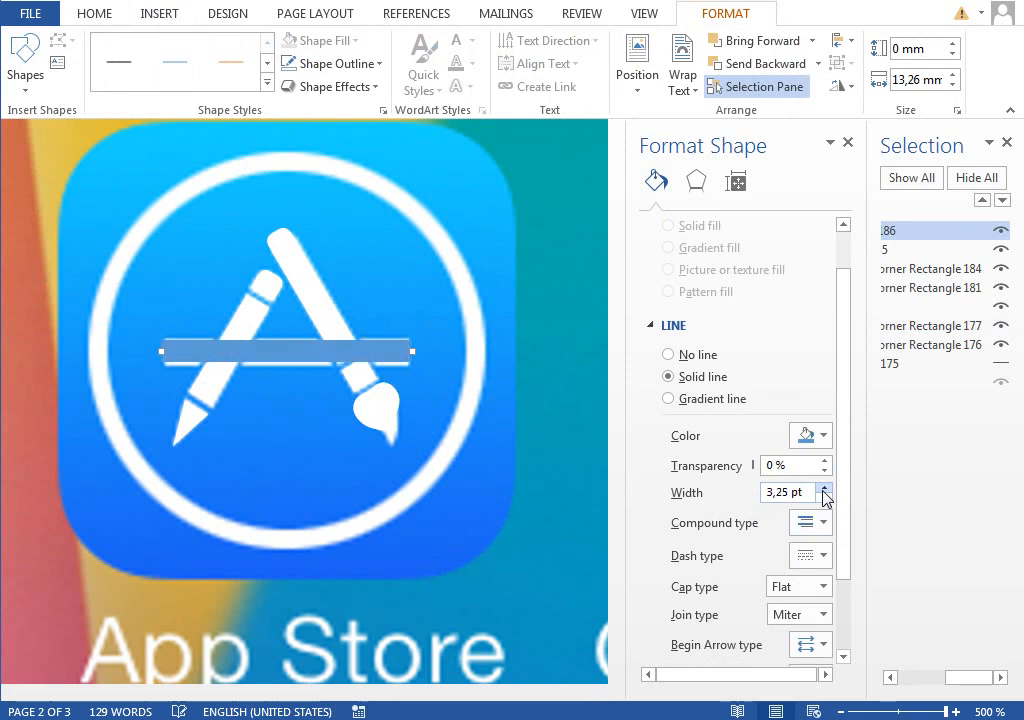
pyautogui.click(824, 489)
pyautogui.click(824, 489)
pyautogui.click(824, 489)
pyautogui.click(813, 443)
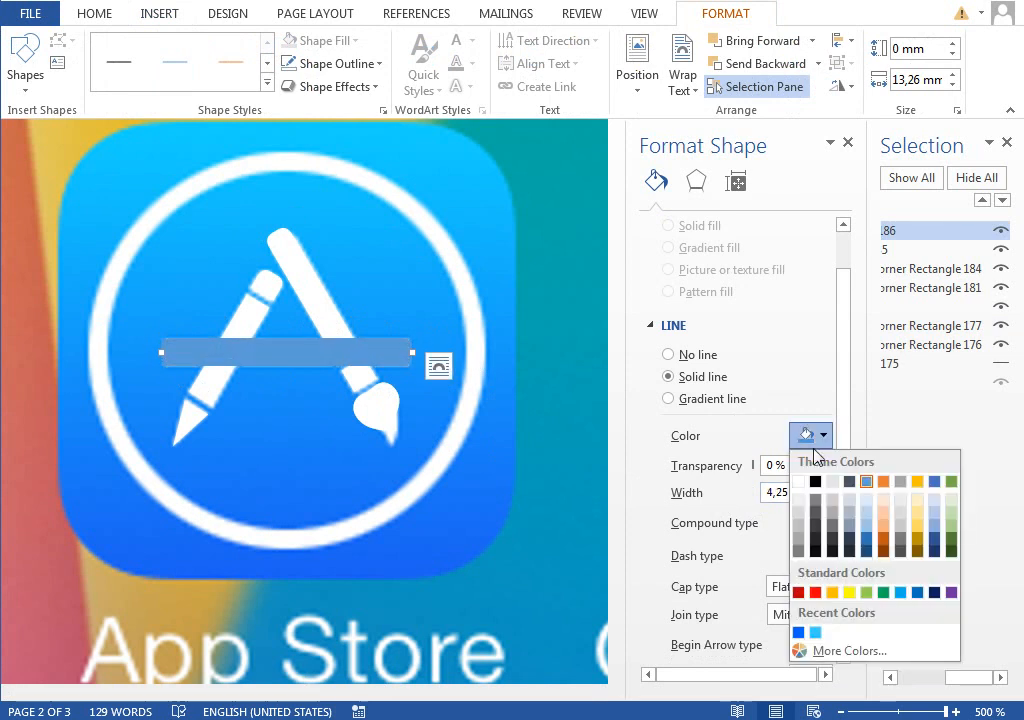
pyautogui.click(798, 482)
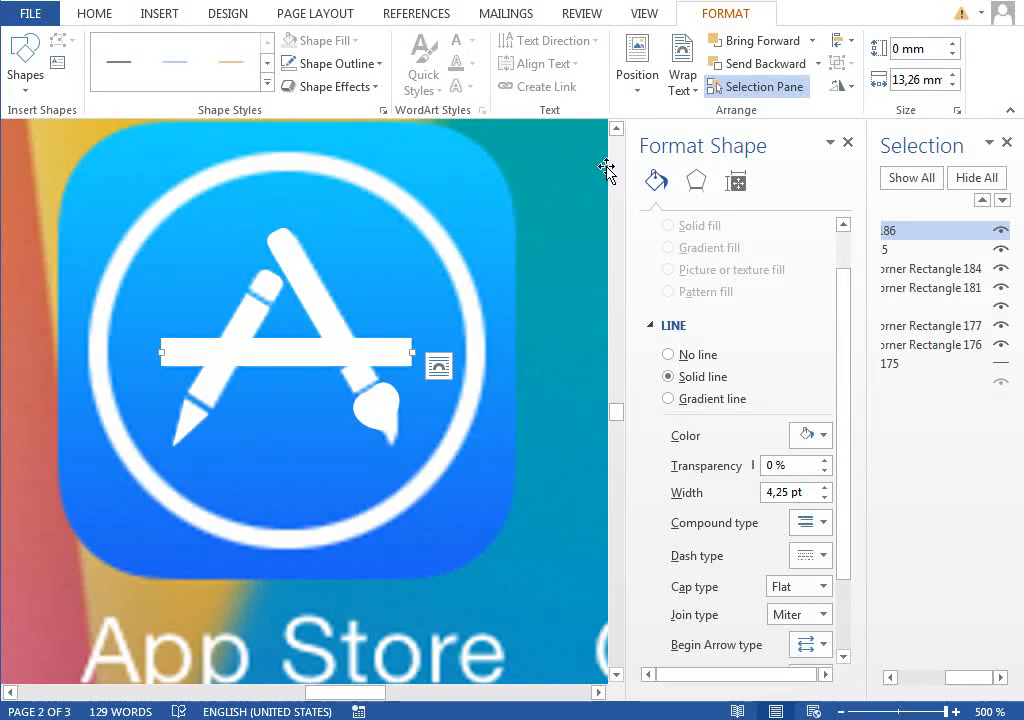
# - Draw an open freeform from the icon's upper edge along the brush, back and down the pencil, ending at the lower edge, about 23.81 by 13.86 mm
pyautogui.click(617, 131)
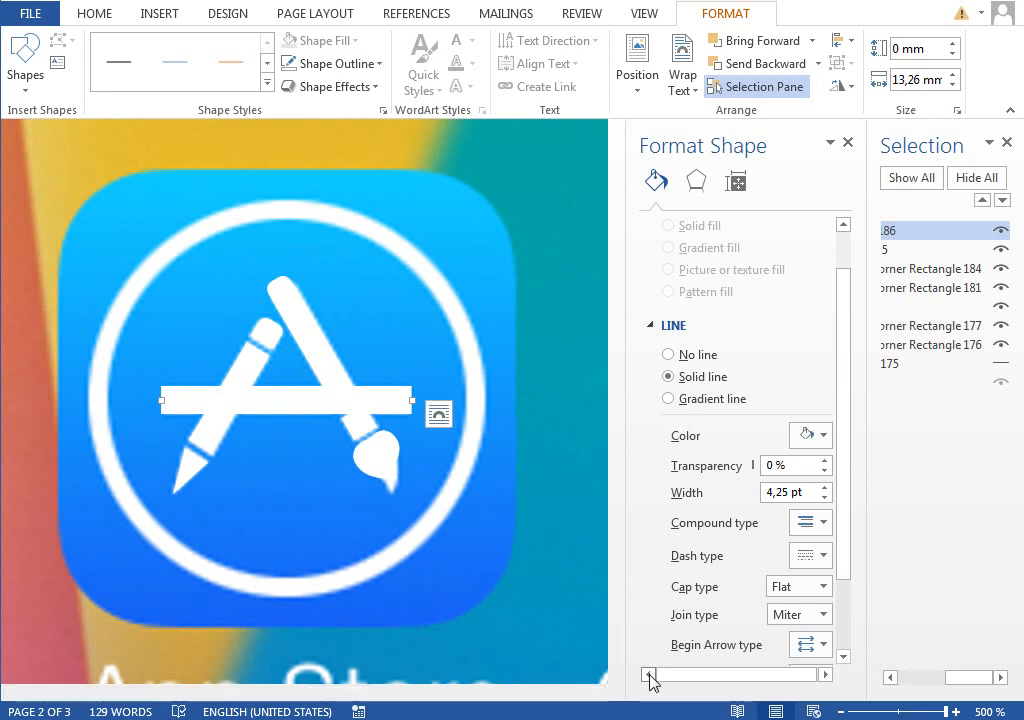
pyautogui.click(617, 676)
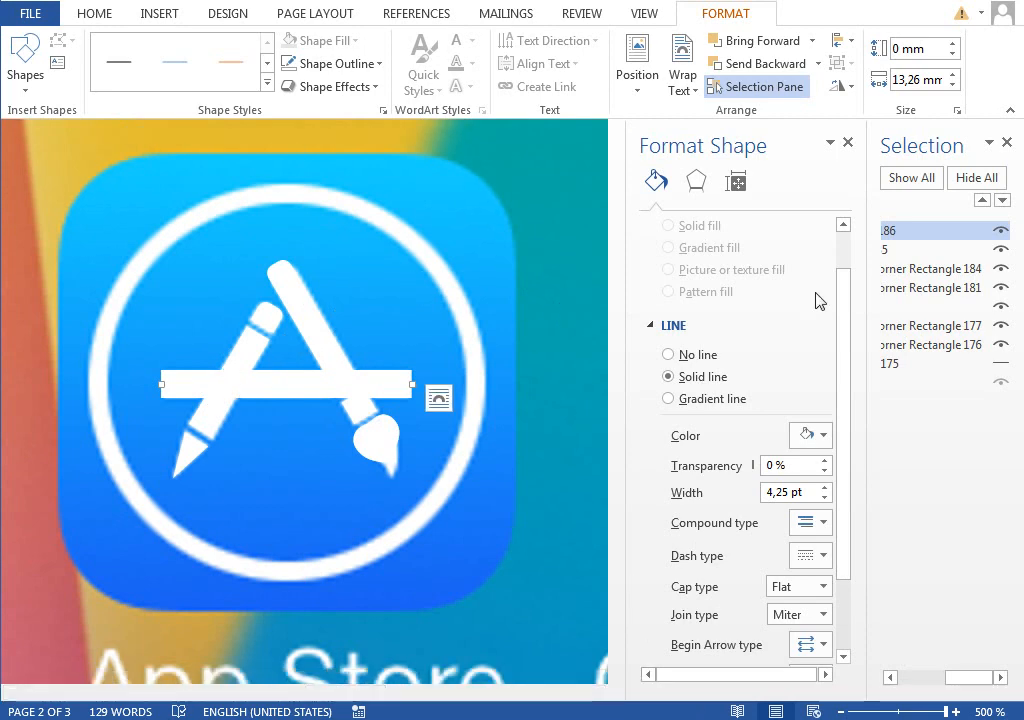
pyautogui.click(150, 15)
pyautogui.click(276, 60)
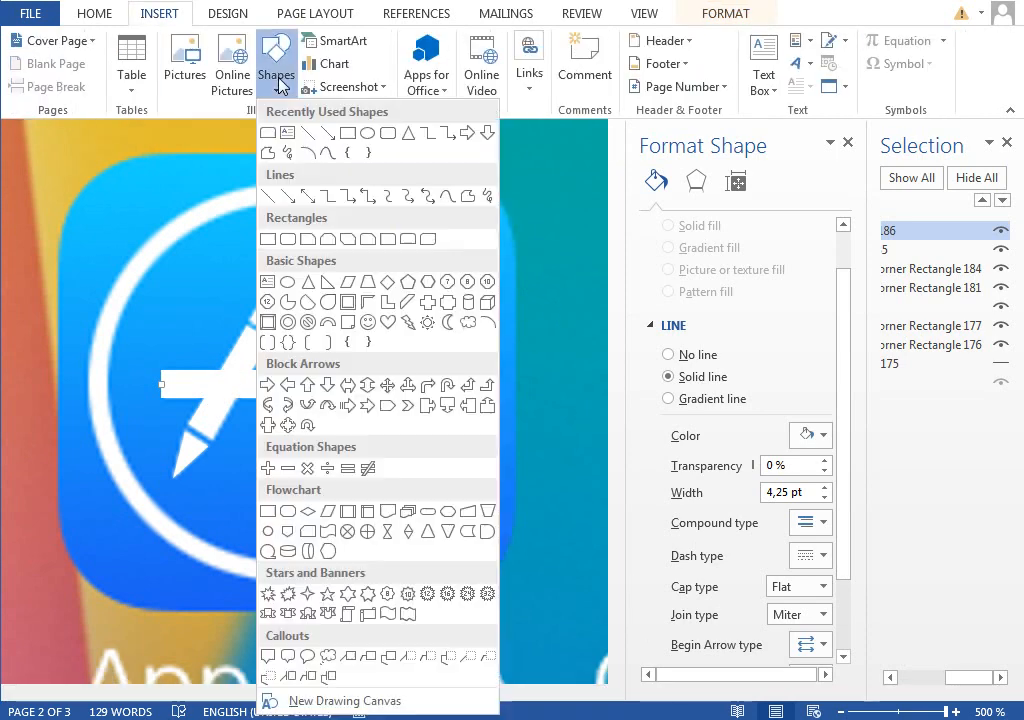
pyautogui.click(464, 196)
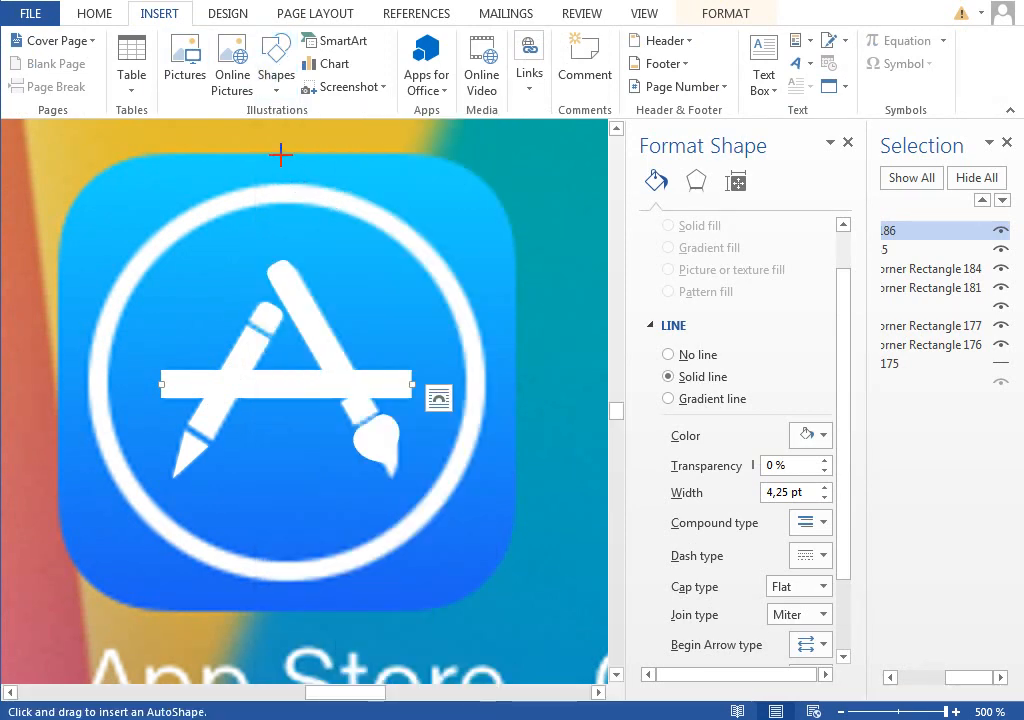
pyautogui.moveTo(281, 155)
pyautogui.mouseDown()
pyautogui.moveTo(277, 234)
pyautogui.moveTo(261, 242)
pyautogui.mouseUp()
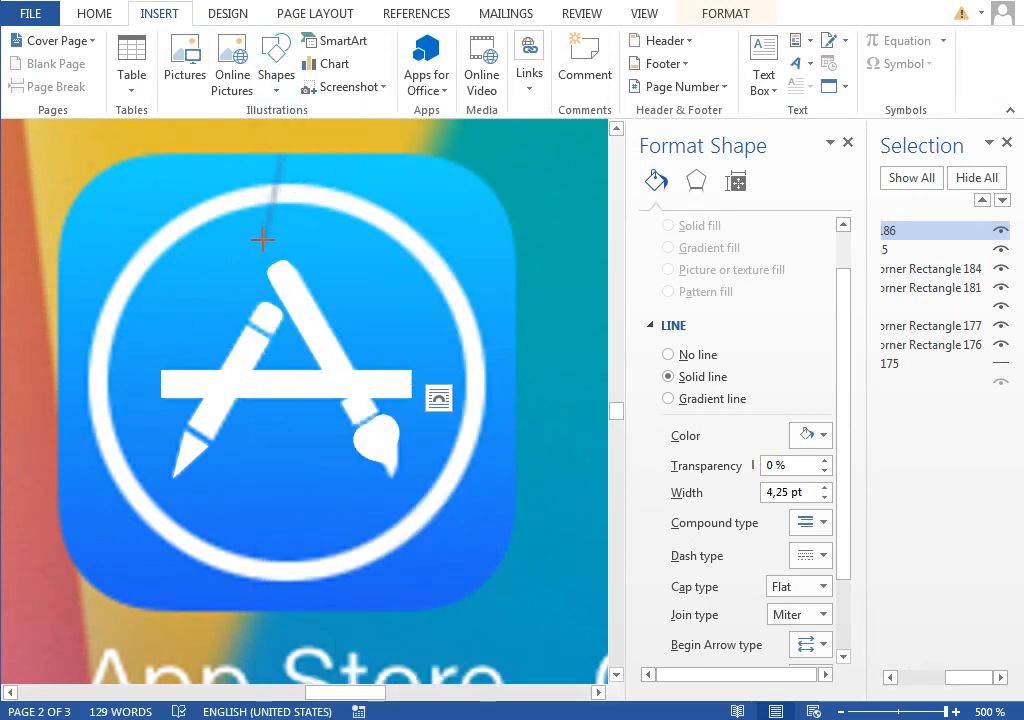
pyautogui.click(413, 500)
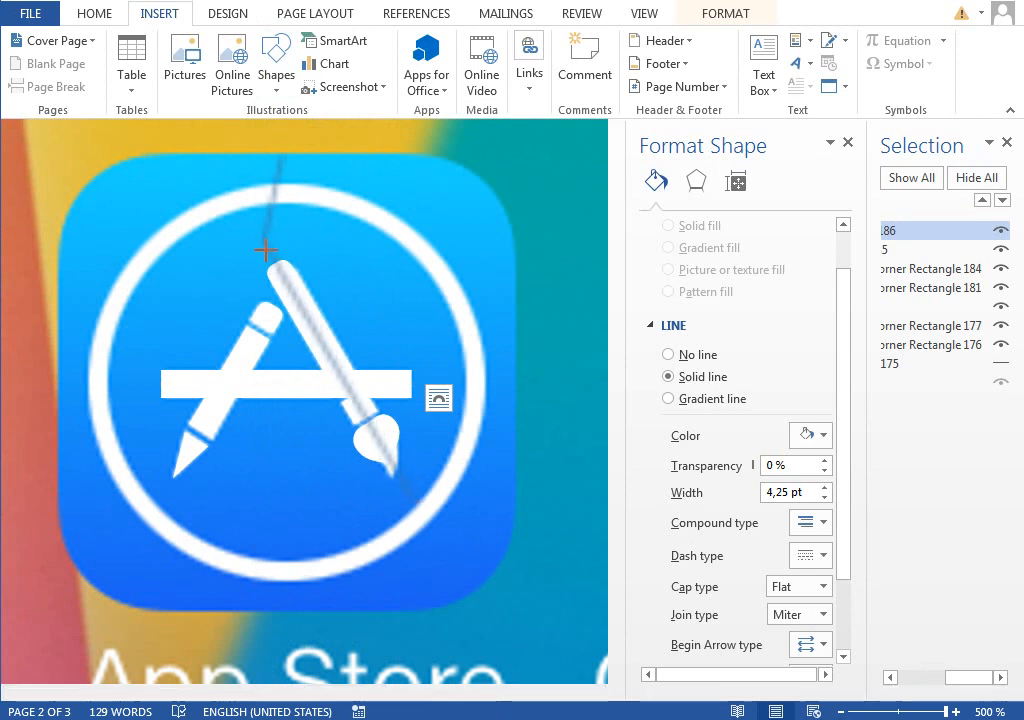
pyautogui.click(238, 194)
pyautogui.click(318, 225)
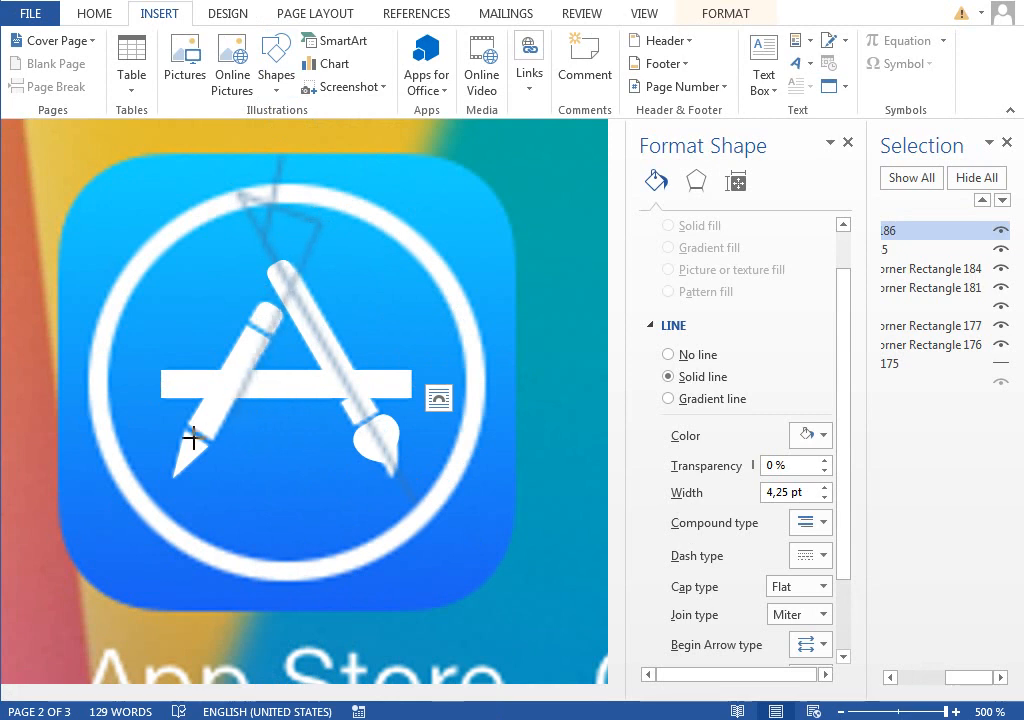
pyautogui.click(150, 512)
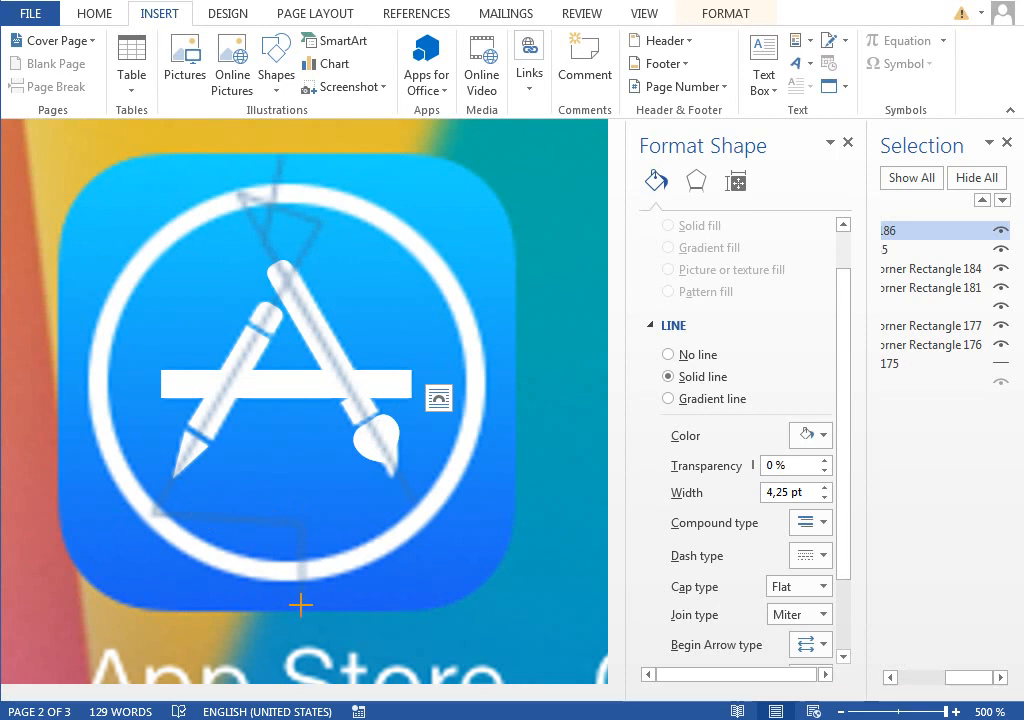
pyautogui.doubleClick(301, 592)
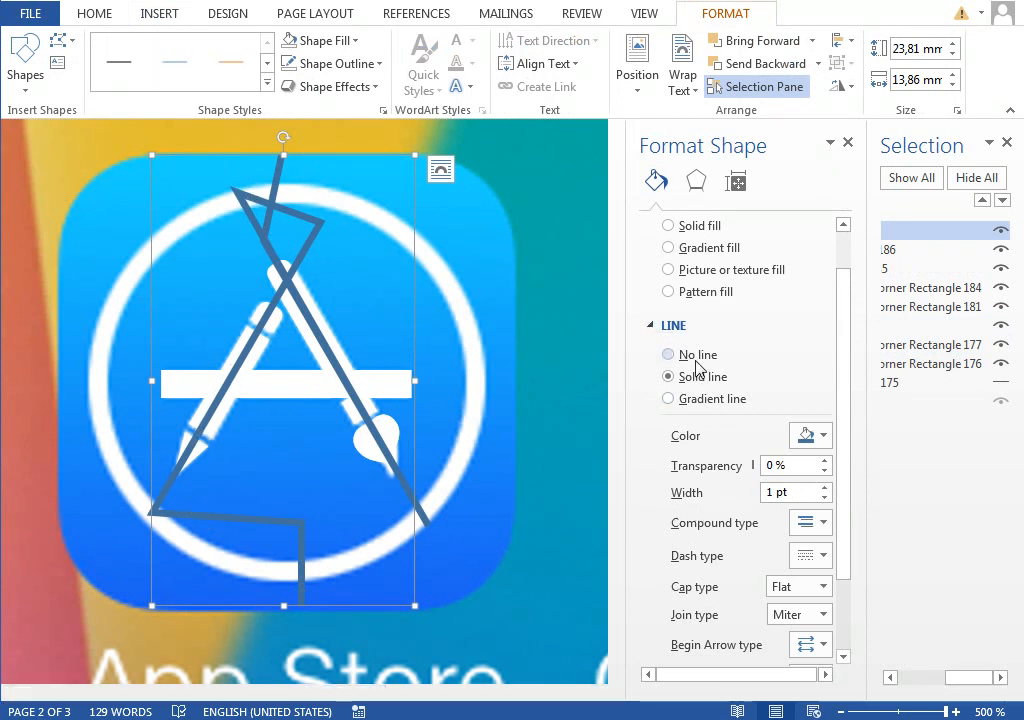
# - Give the freeform a gradient line, removing the two middle stops and coloring the 0% stop blue and the 100% stop light blue
pyautogui.click(708, 399)
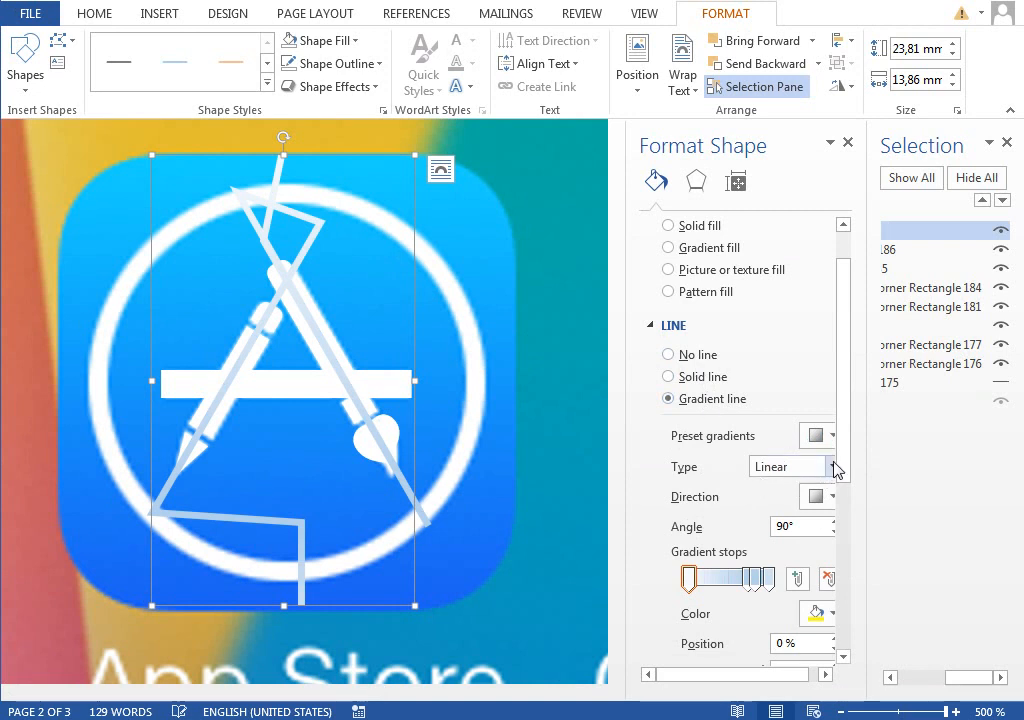
pyautogui.scroll(-3, 850, 528)
pyautogui.moveTo(753, 447); pyautogui.dragTo(755, 503)
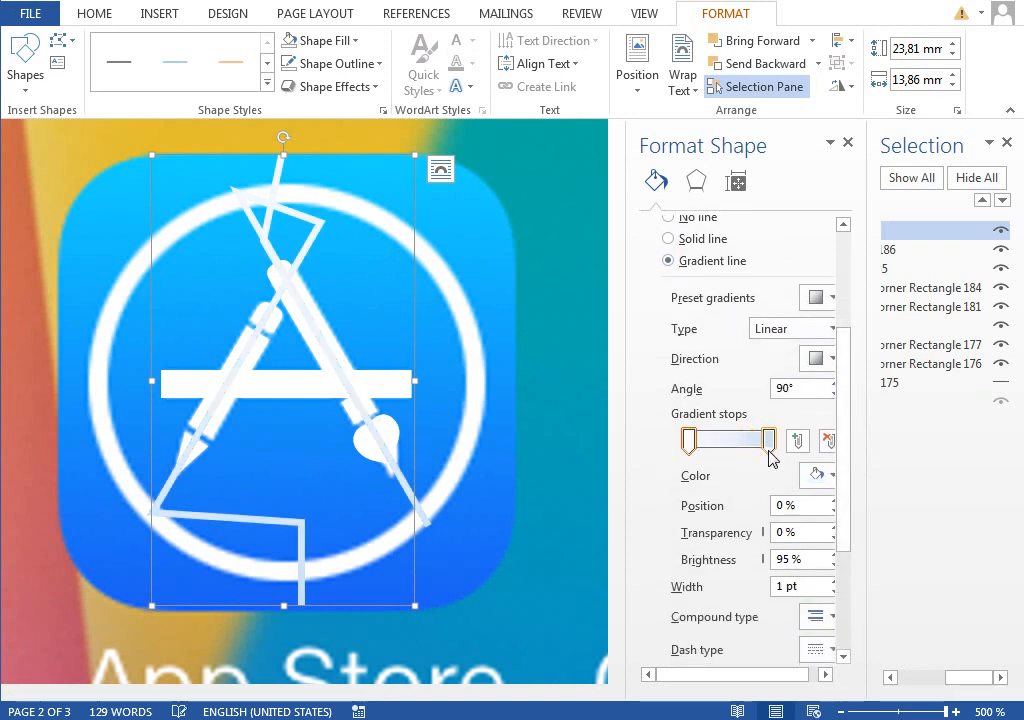
pyautogui.click(769, 450)
pyautogui.click(816, 471)
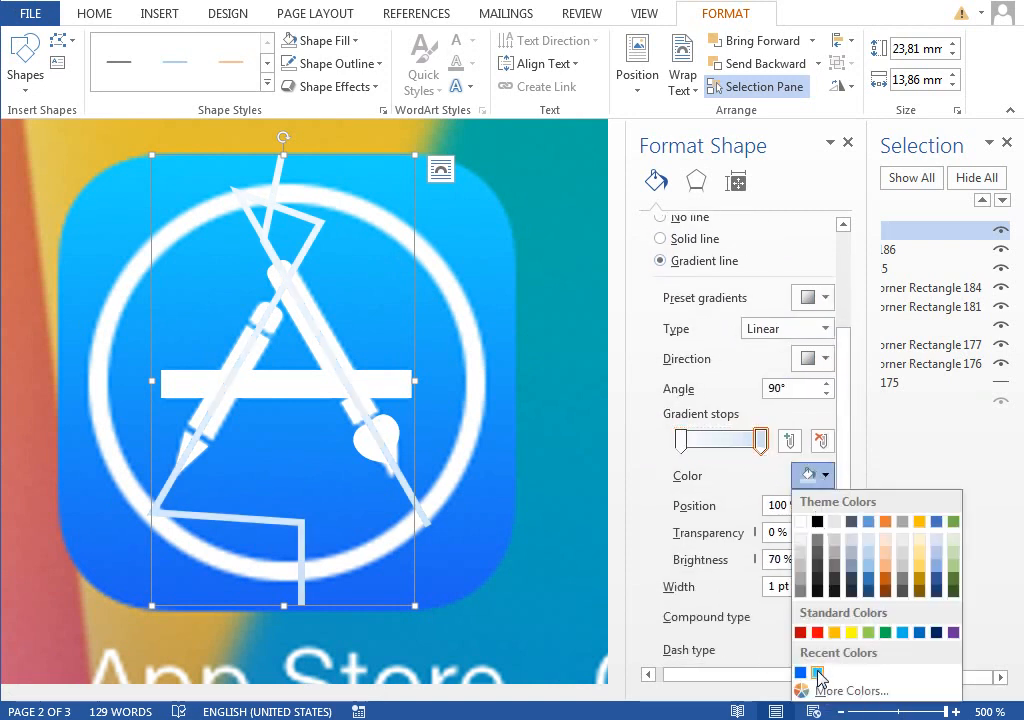
pyautogui.click(817, 672)
pyautogui.click(681, 440)
pyautogui.click(806, 475)
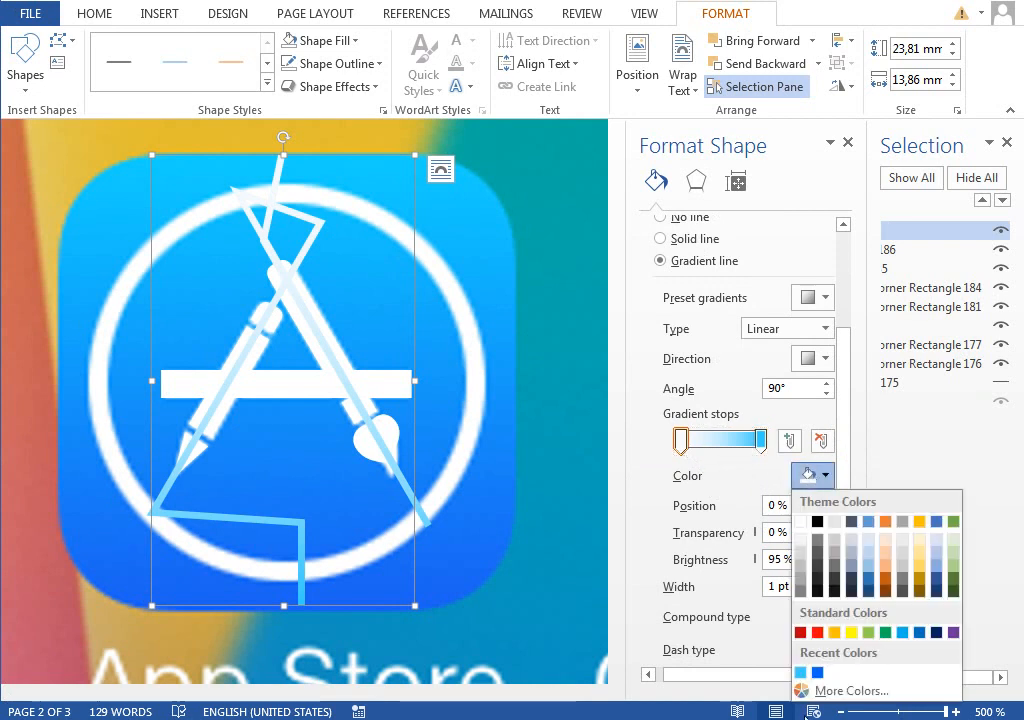
pyautogui.click(817, 672)
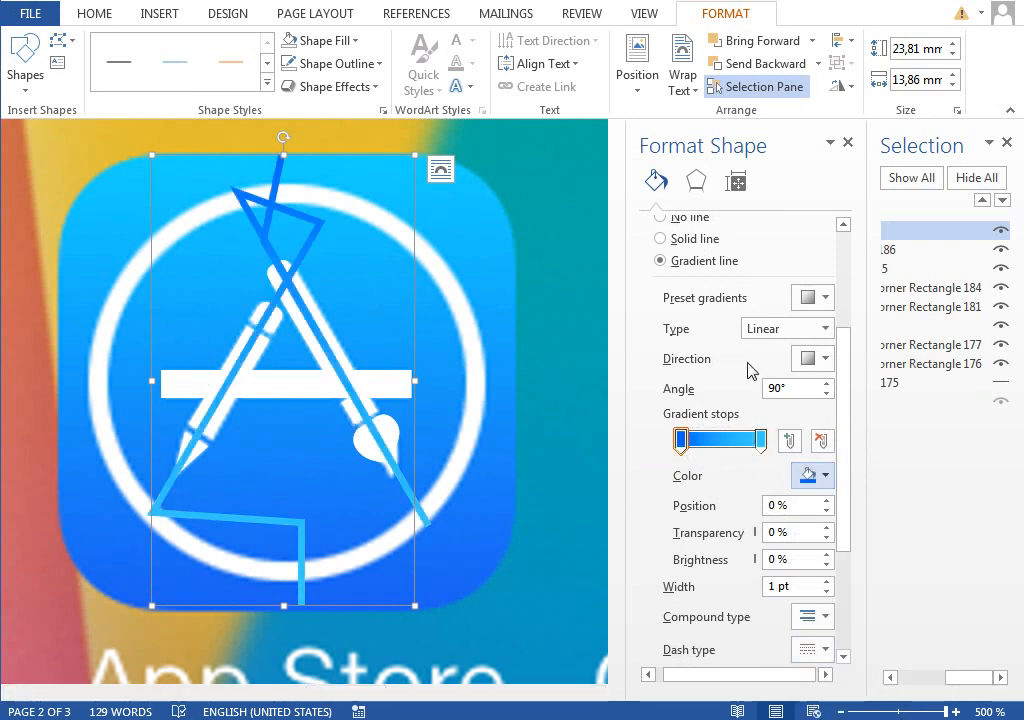
# - Set the freeform's line gradient angle to 270° and widen the list of shapes to show their full names
pyautogui.doubleClick(776, 388)
pyautogui.write('270')
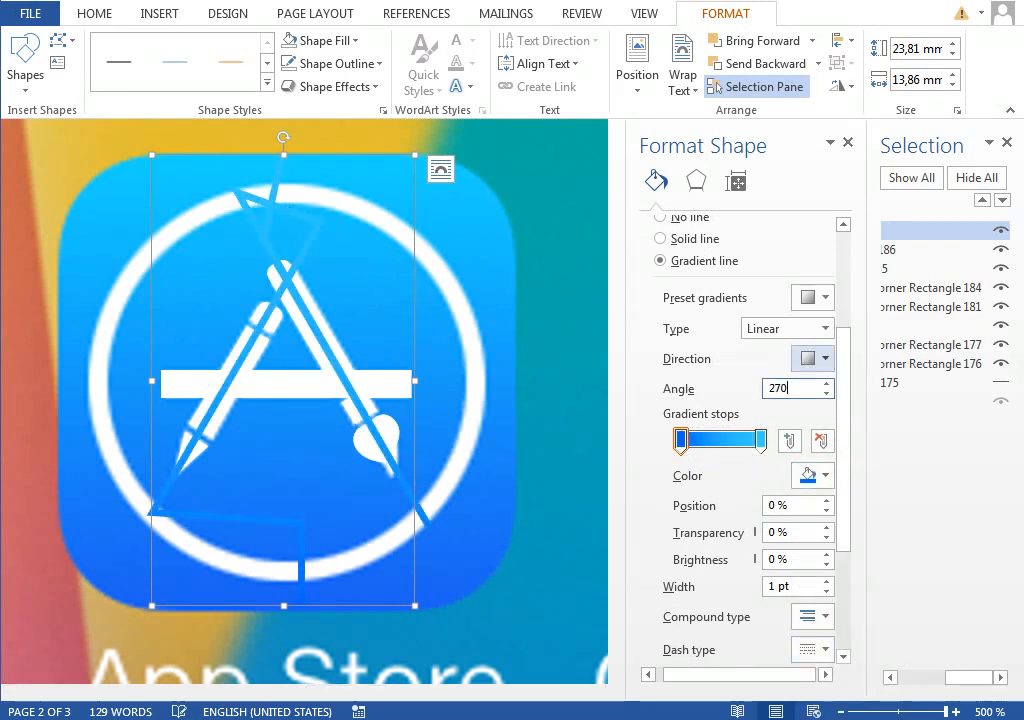
pyautogui.press('Return')
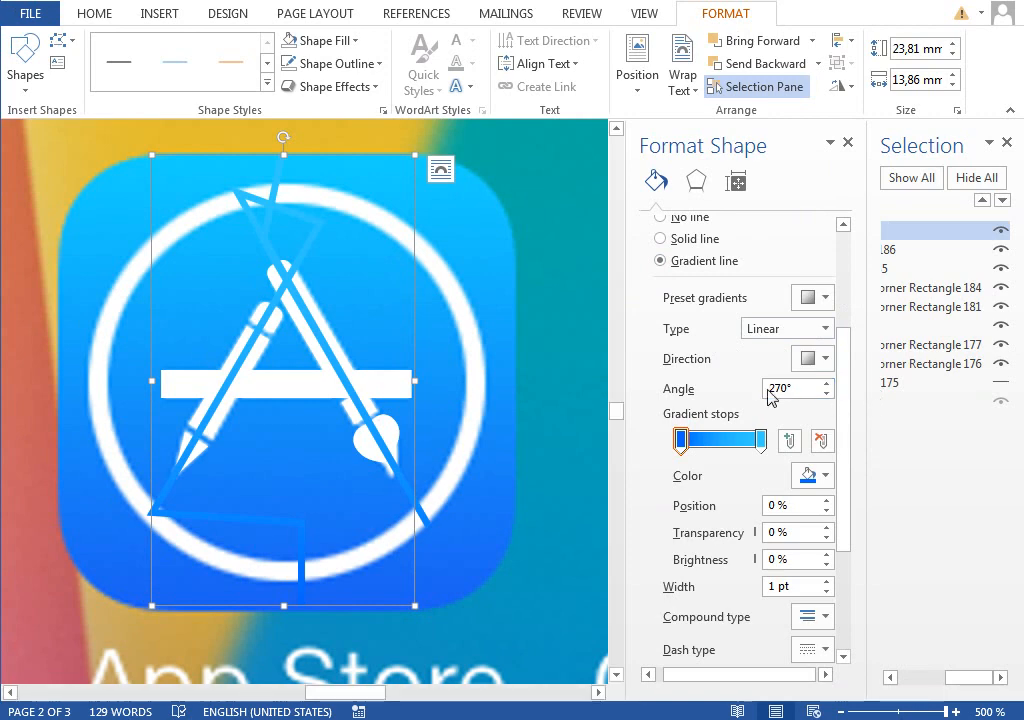
pyautogui.moveTo(868, 387); pyautogui.dragTo(754, 389)
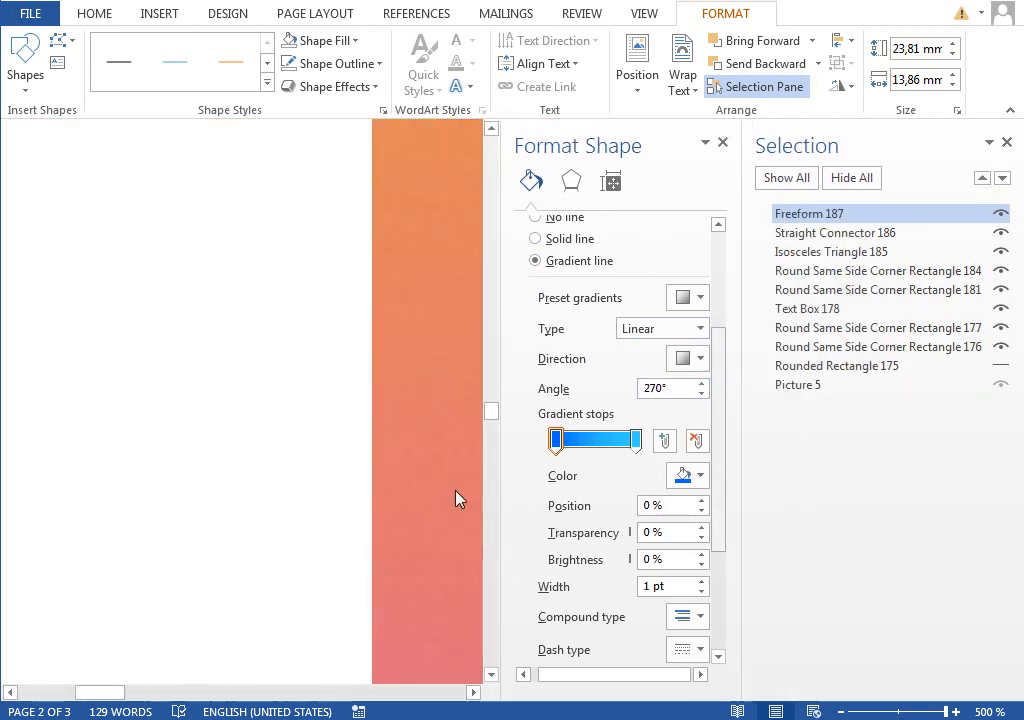
# - Show the background rounded rectangle and stack the crossbar line directly above it, with the freeform directly above the crossbar
pyautogui.moveTo(110, 693); pyautogui.dragTo(283, 690)
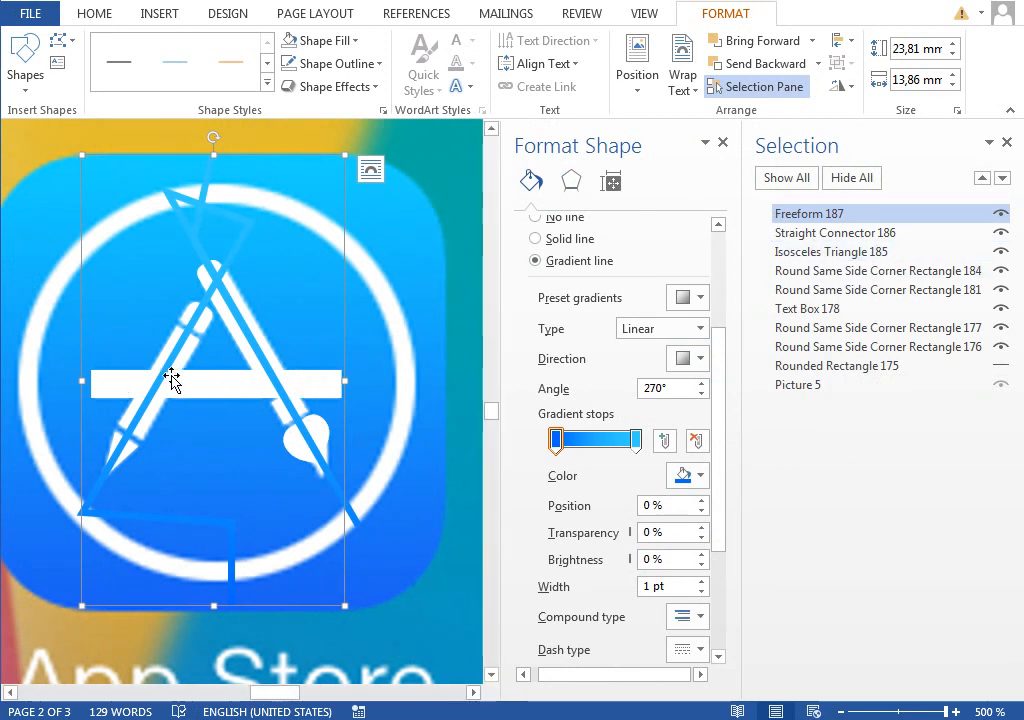
pyautogui.click(831, 236)
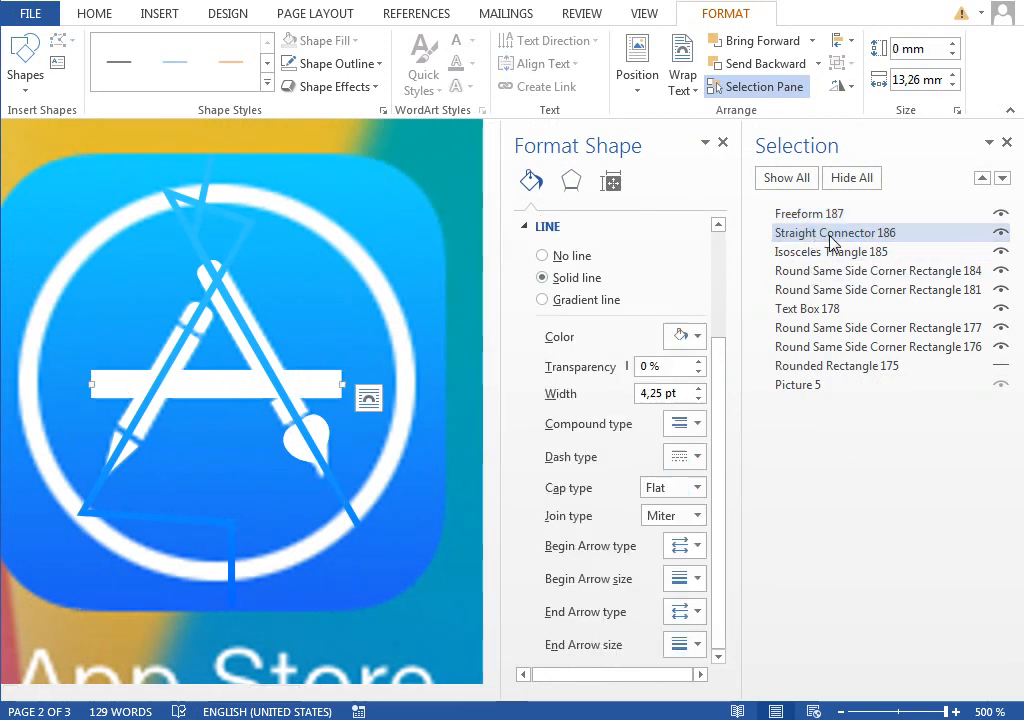
pyautogui.moveTo(835, 236); pyautogui.dragTo(866, 362)
pyautogui.click(905, 370)
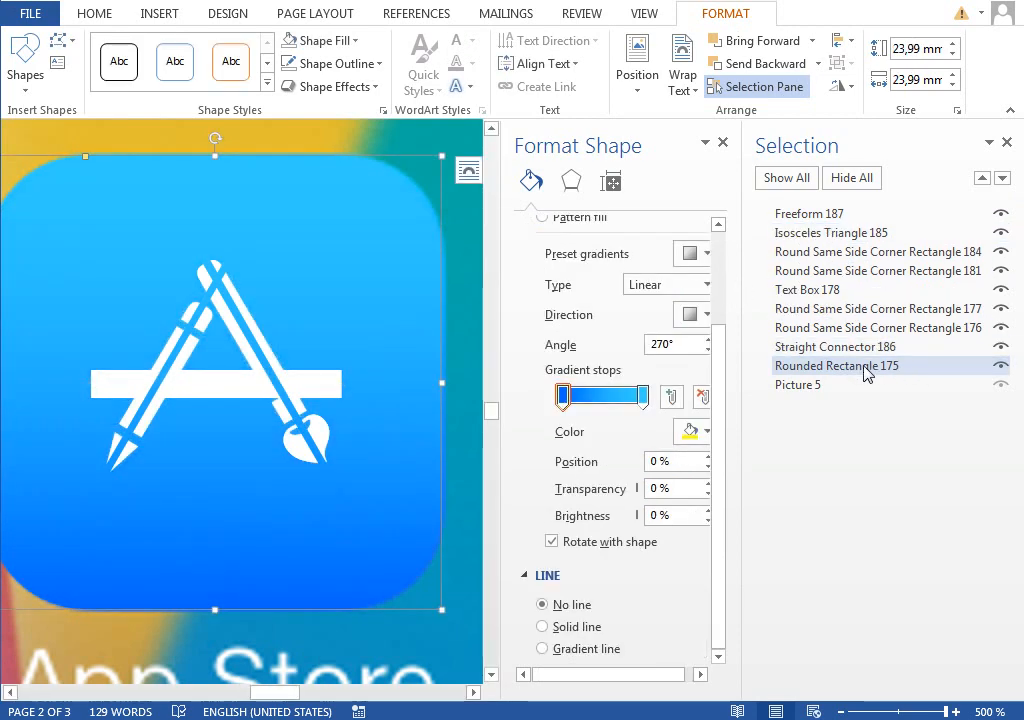
pyautogui.click(815, 216)
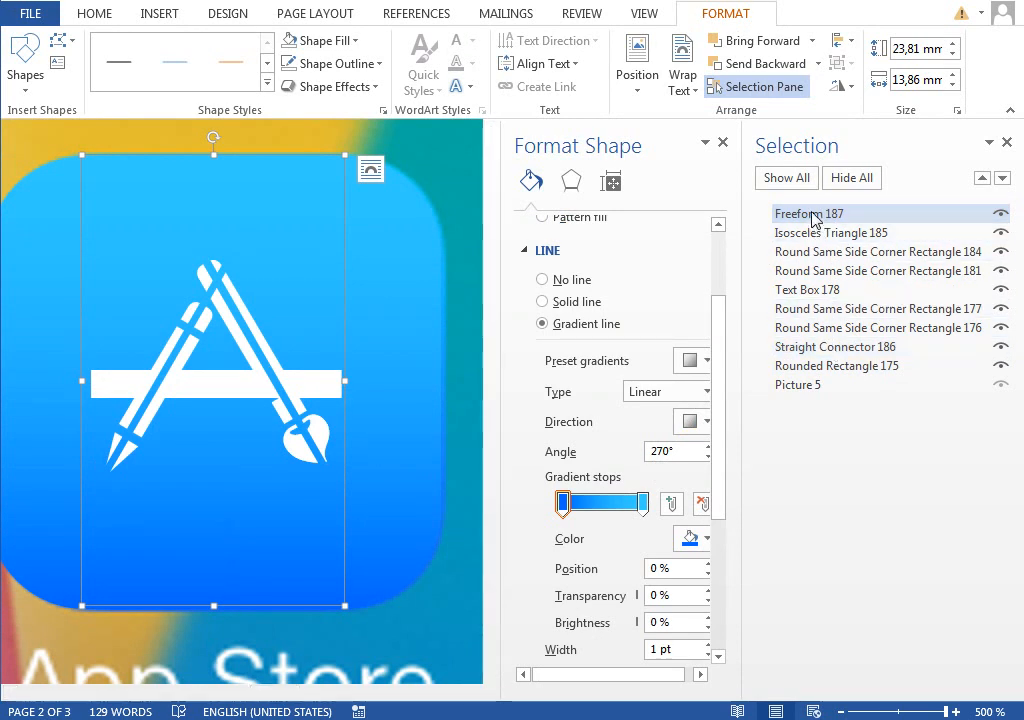
pyautogui.moveTo(814, 219); pyautogui.dragTo(842, 343)
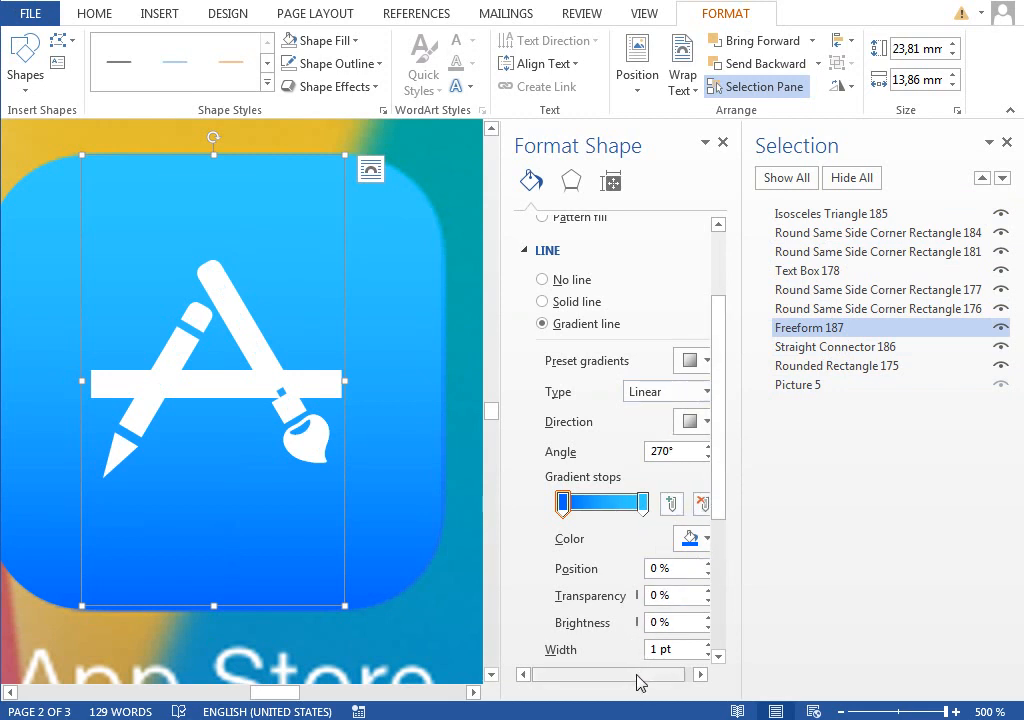
# - Set the freeform's line width to 6.5 pt
pyautogui.scroll(-3, 711, 521)
pyautogui.click(699, 509)
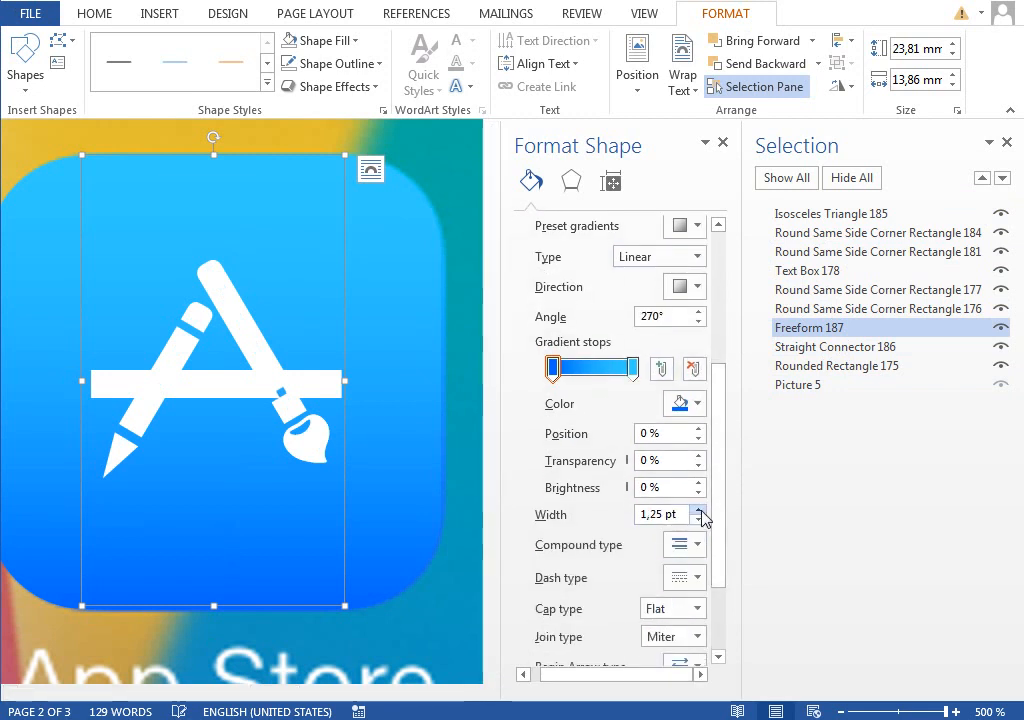
pyautogui.click(699, 509)
pyautogui.click(699, 509)
pyautogui.click(699, 509)
pyautogui.click(699, 509)
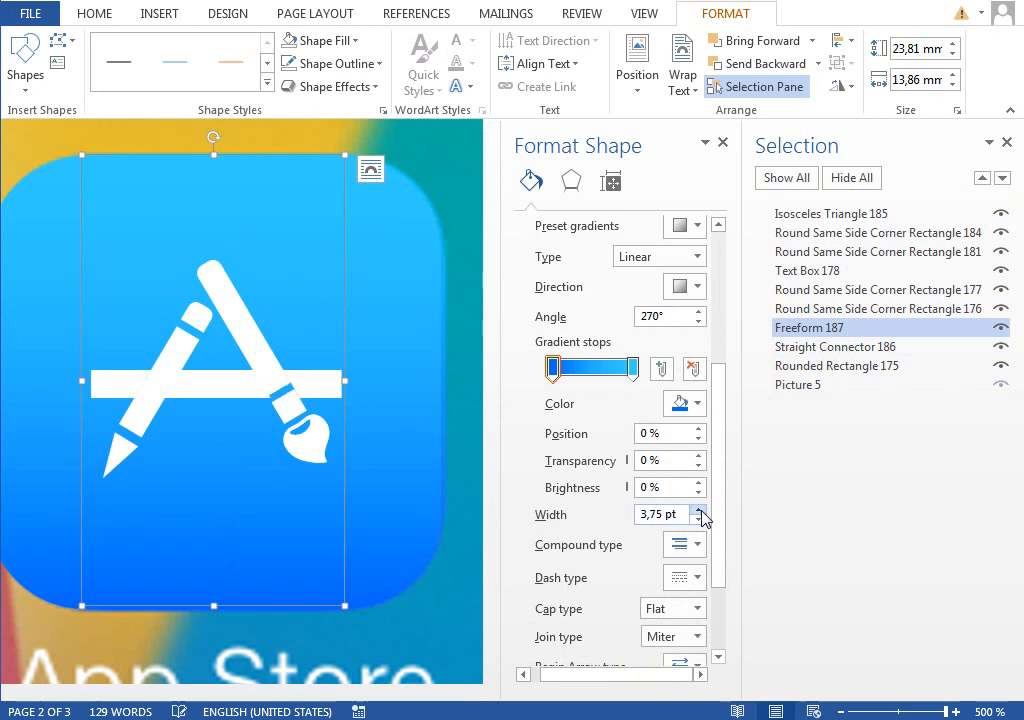
pyautogui.click(699, 509)
pyautogui.click(699, 509)
pyautogui.click(699, 509)
pyautogui.click(699, 509)
pyautogui.click(699, 509)
pyautogui.click(699, 509)
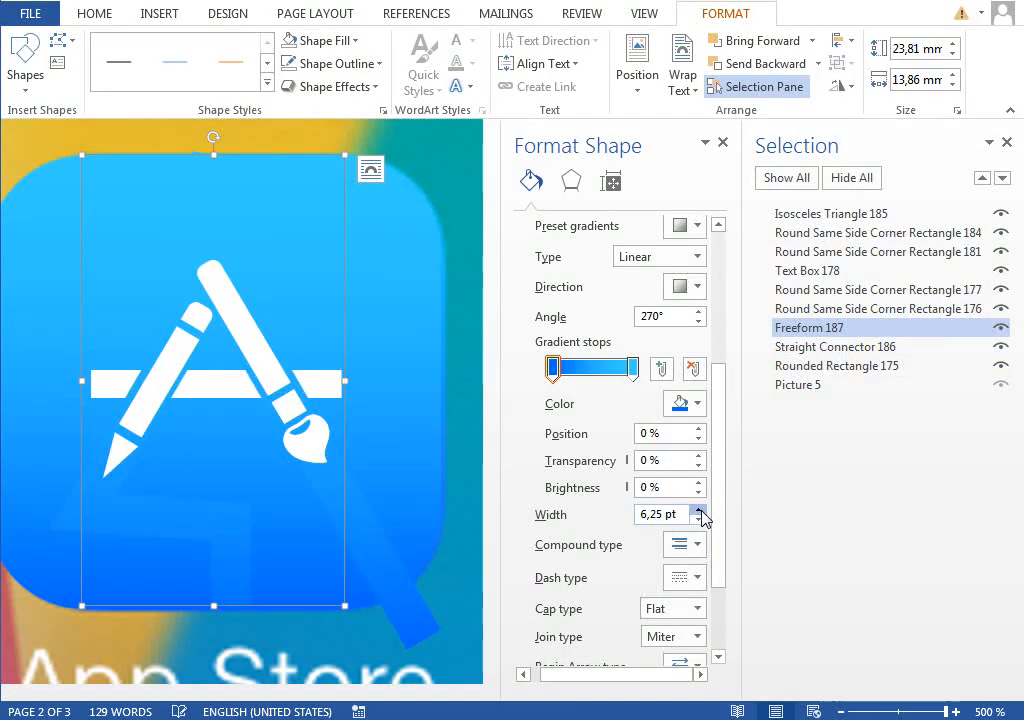
pyautogui.click(699, 509)
pyautogui.click(699, 509)
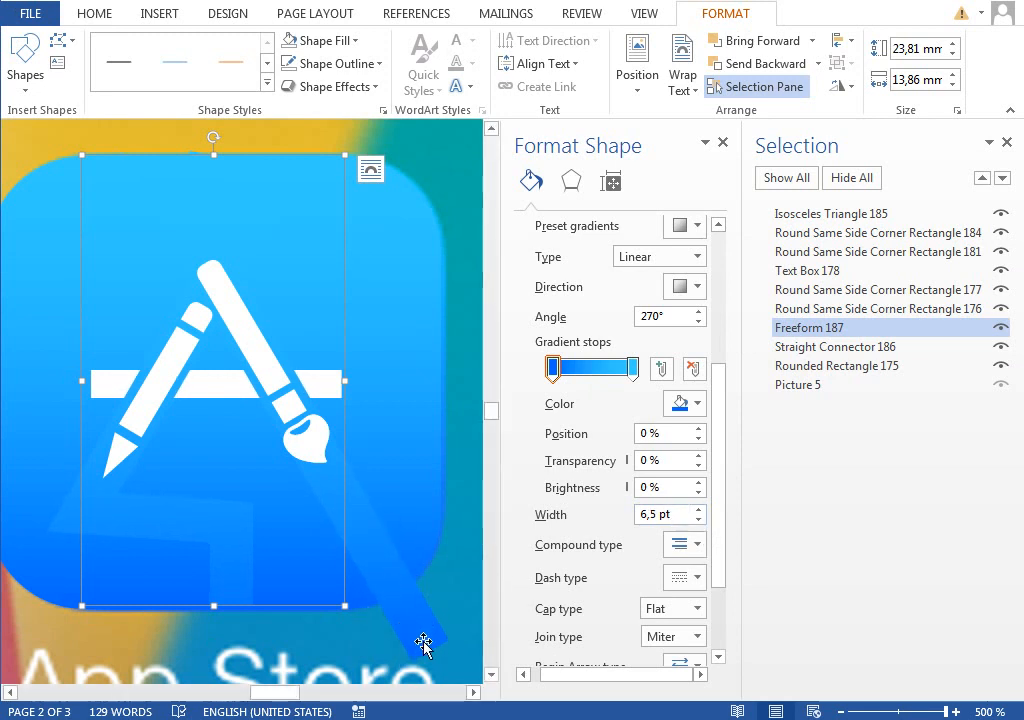
# - Set the freeform line's join type to Bevel
pyautogui.scroll(-2, 628, 585)
pyautogui.click(690, 547)
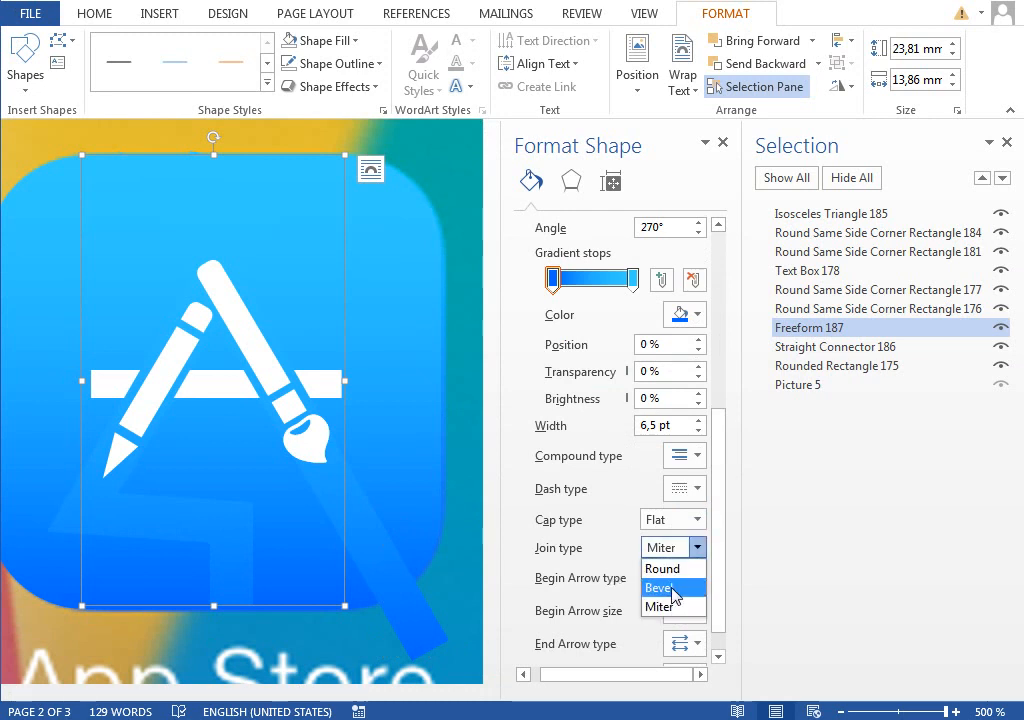
pyautogui.click(673, 587)
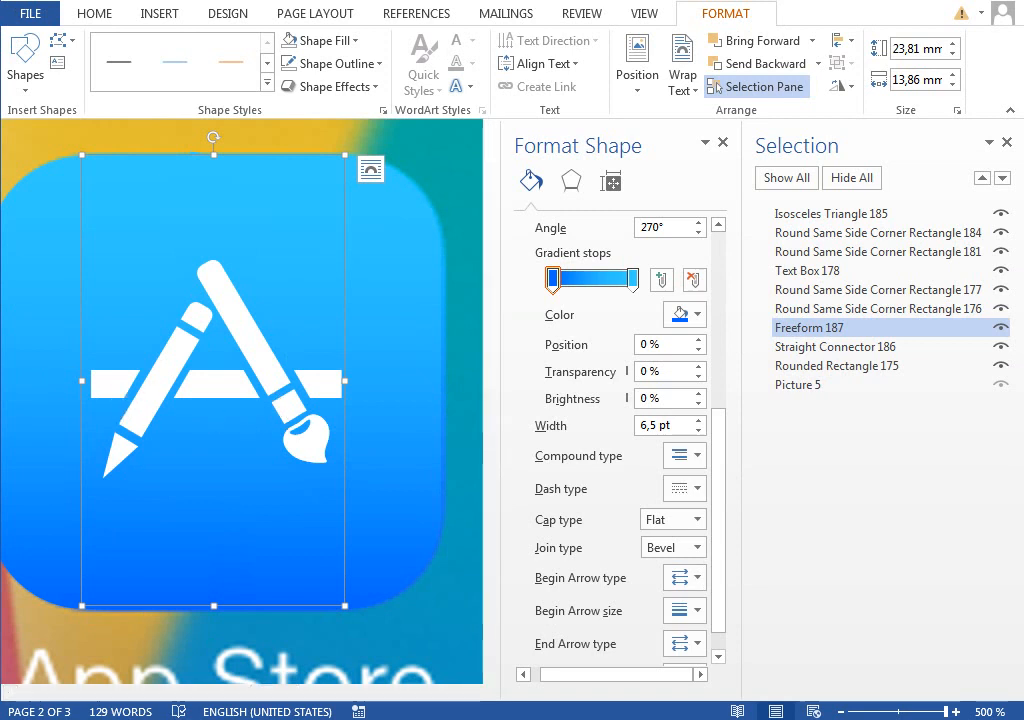
# - Hide the background rounded rectangle and draw a circle about 19.47 mm across over the icon's white ring
pyautogui.click(1000, 367)
pyautogui.moveTo(284, 693); pyautogui.dragTo(274, 692)
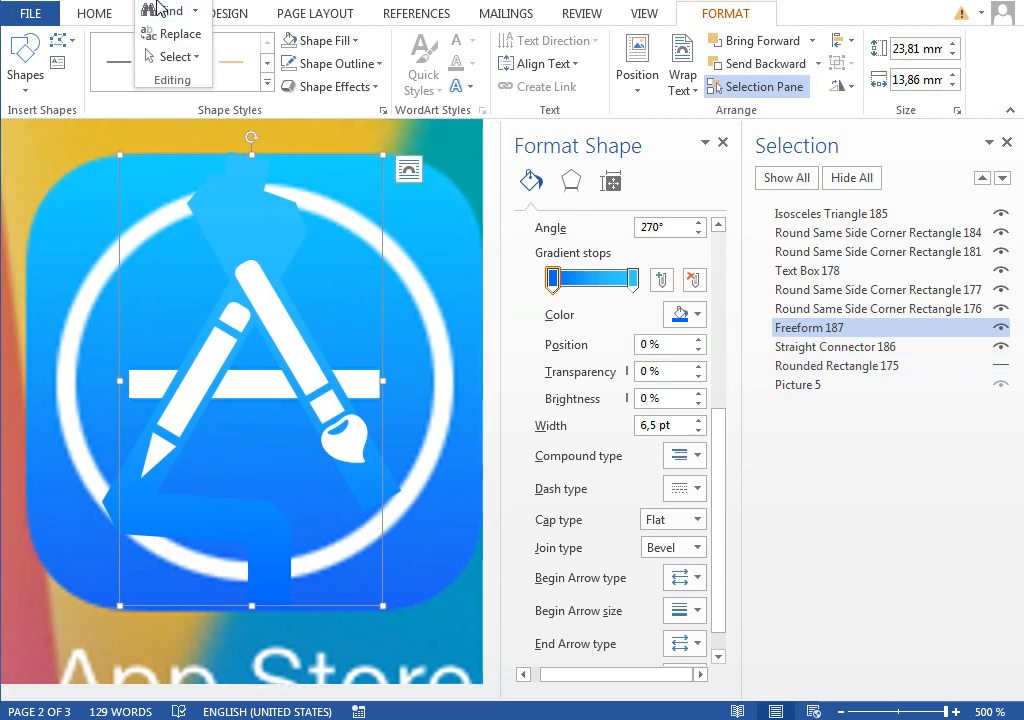
pyautogui.click(155, 12)
pyautogui.click(276, 60)
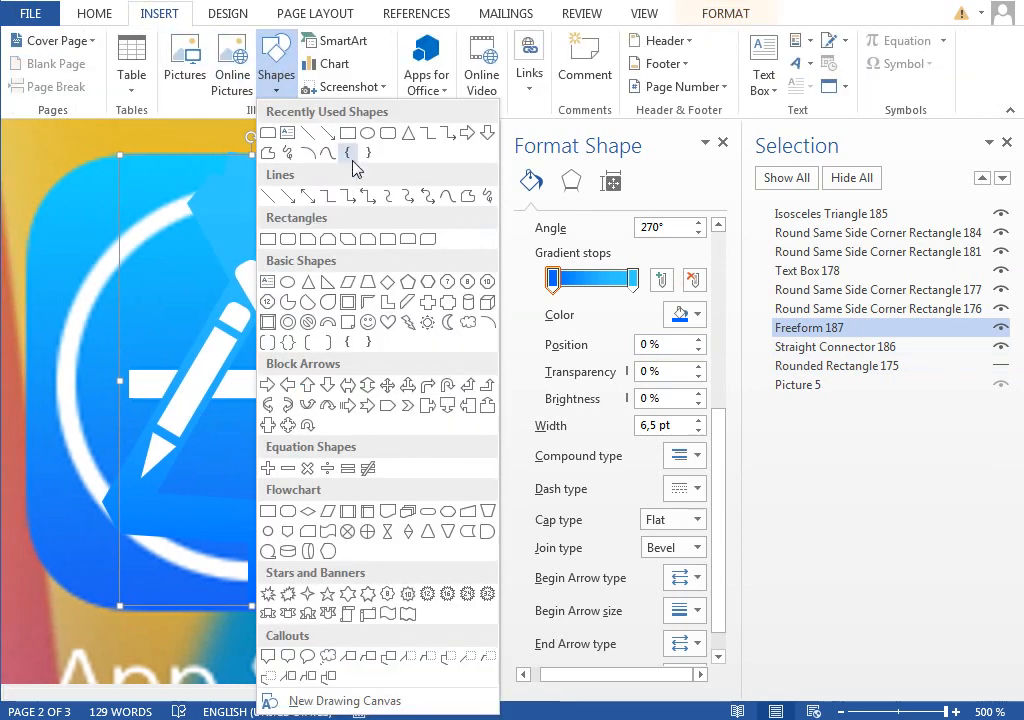
pyautogui.click(352, 160)
pyautogui.moveTo(87, 205); pyautogui.dragTo(404, 574)
# - Nudge the circle up and left onto the white ring and enlarge it to about 19.74 mm
pyautogui.press('Left')
pyautogui.press('Left')
pyautogui.press('Left')
pyautogui.press('Left')
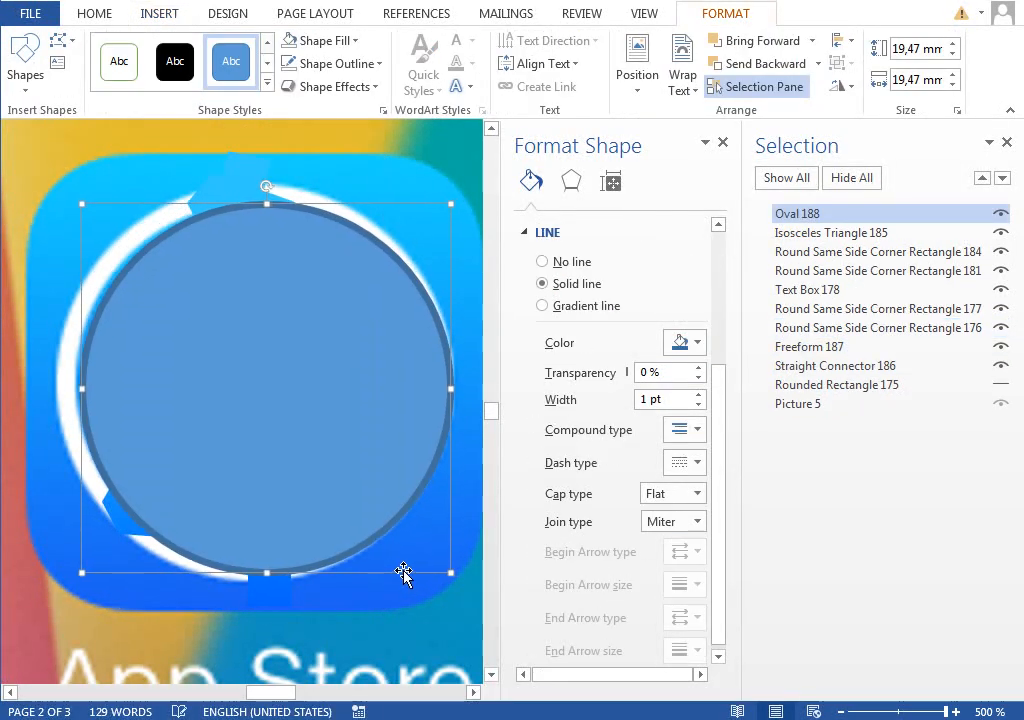
pyautogui.press('Up')
pyautogui.press('Up')
pyautogui.hotkey('ctrl', 'Left')
pyautogui.hotkey('ctrl', 'Up')
pyautogui.hotkey('ctrl', 'Left')
pyautogui.hotkey('ctrl', 'Left')
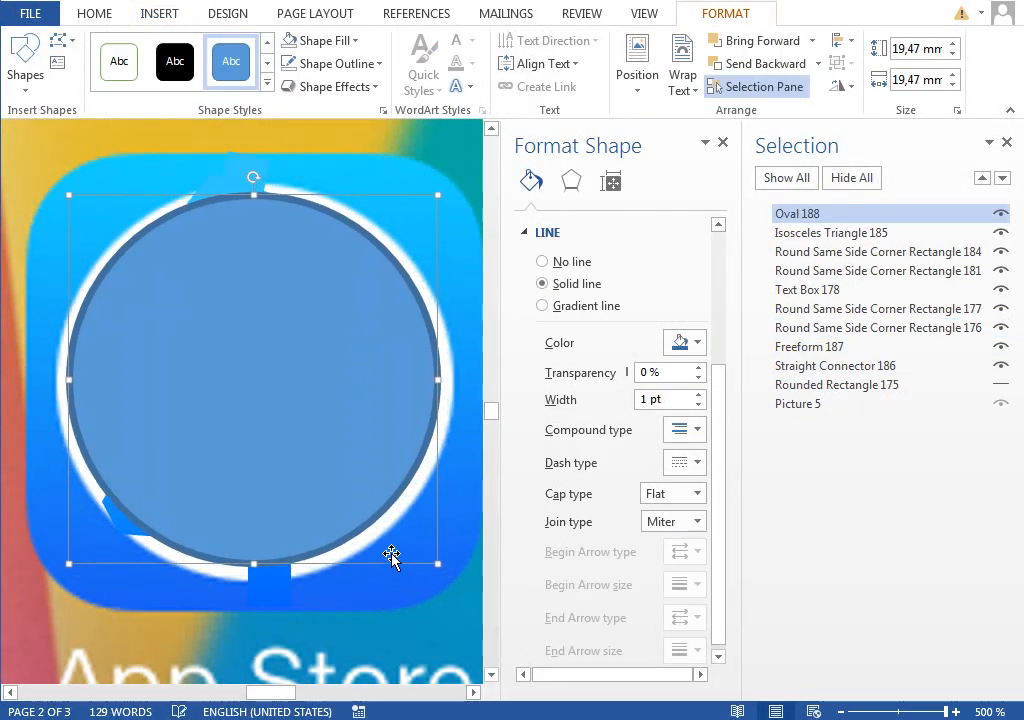
pyautogui.moveTo(433, 565); pyautogui.dragTo(438, 569)
# - Remove the circle's fill and choose white as its line color
pyautogui.scroll(4, 599, 267)
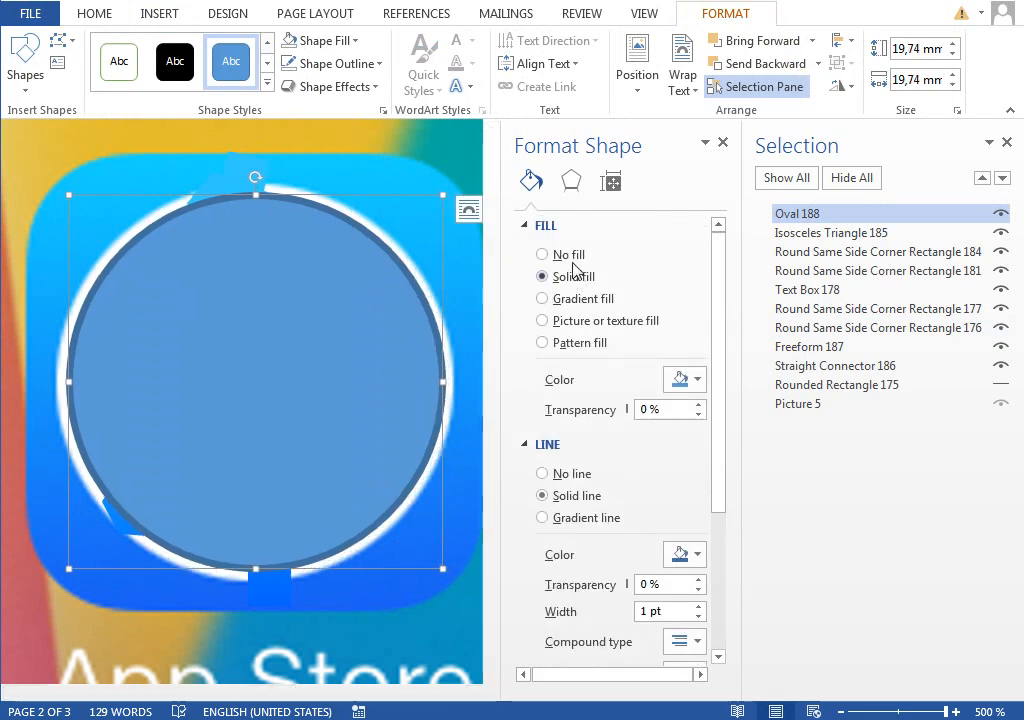
pyautogui.click(566, 255)
pyautogui.click(698, 486)
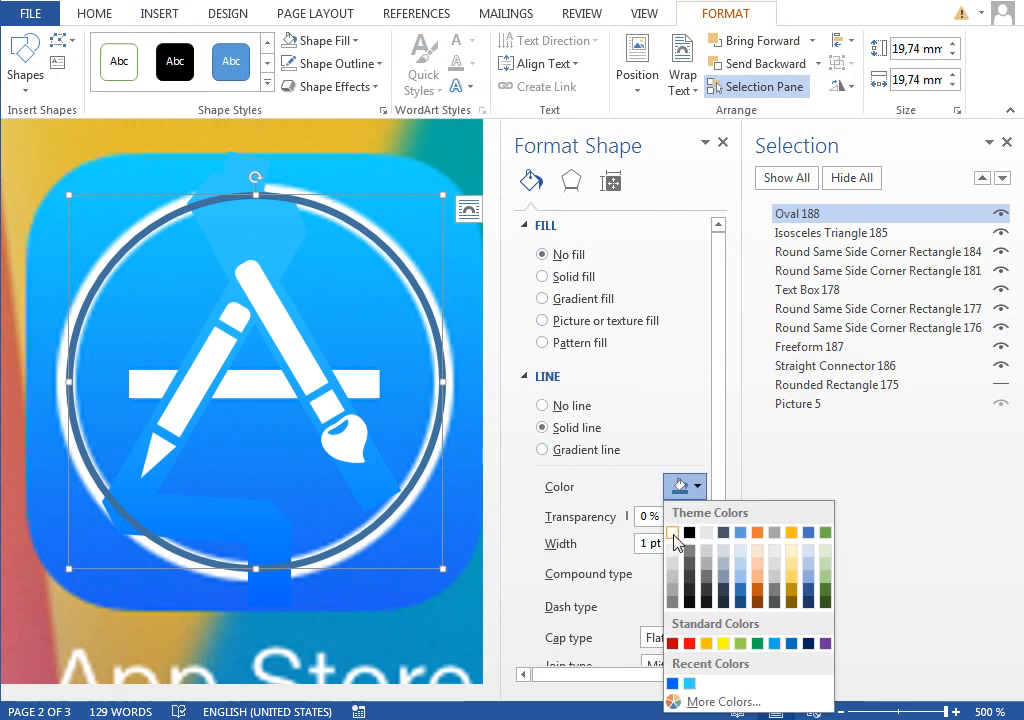
pyautogui.click(675, 534)
# - Set the circle's line width to 3.5 pt and apply white to the line
pyautogui.scroll(-3, 727, 468)
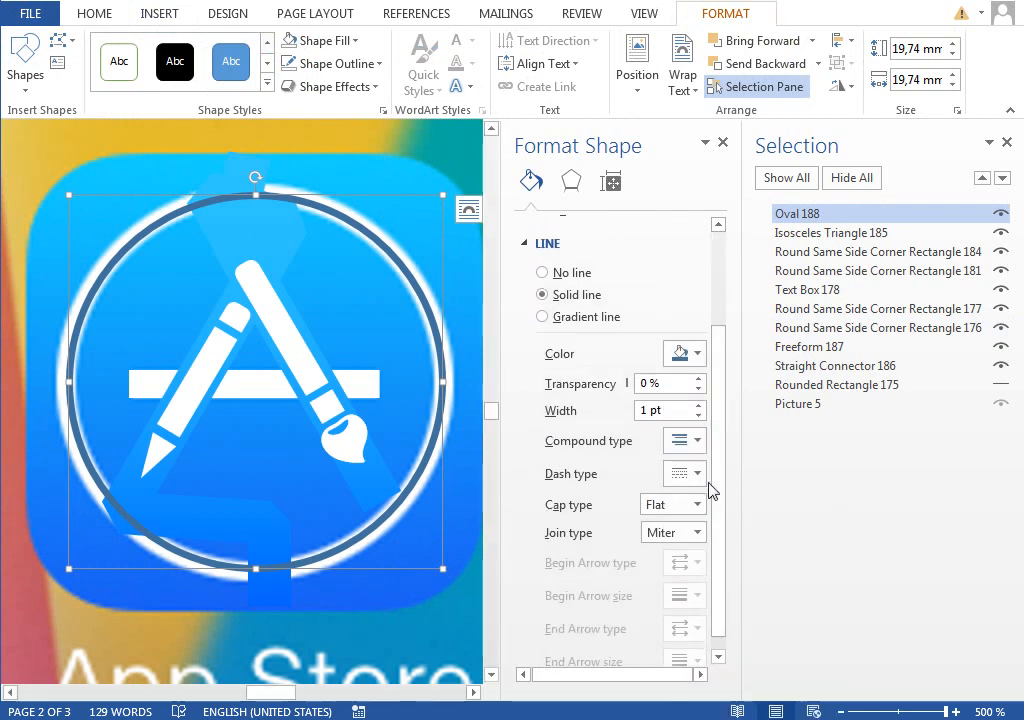
pyautogui.click(699, 405)
pyautogui.click(699, 405)
pyautogui.click(699, 405)
pyautogui.click(699, 405)
pyautogui.click(699, 405)
pyautogui.click(699, 405)
pyautogui.click(699, 406)
pyautogui.click(699, 406)
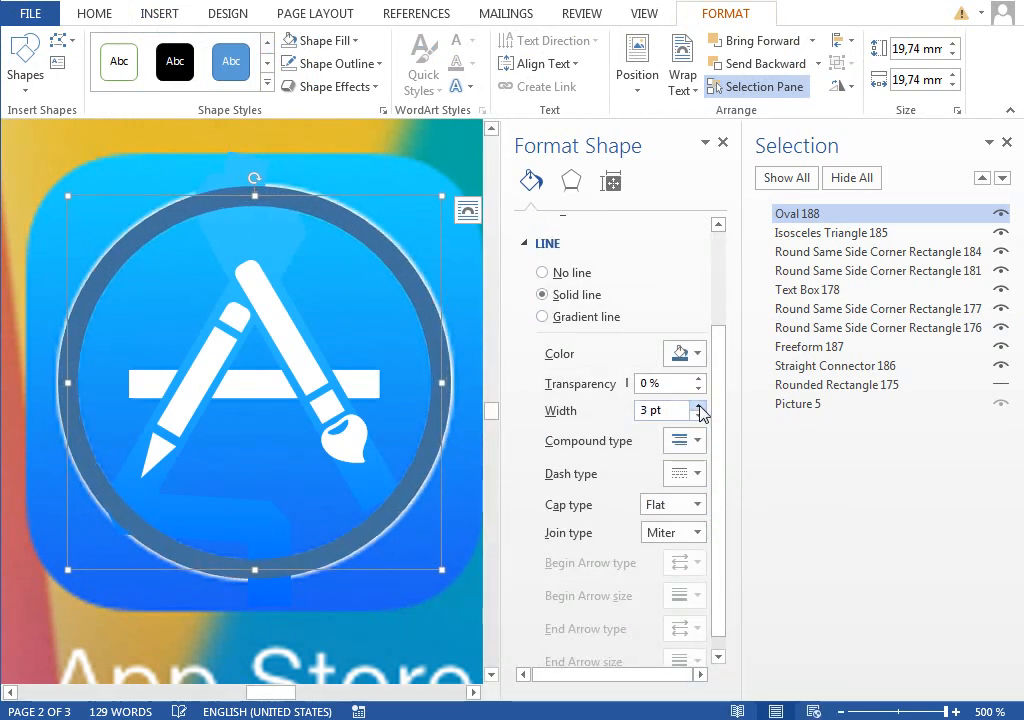
pyautogui.click(699, 406)
pyautogui.click(699, 406)
pyautogui.click(690, 355)
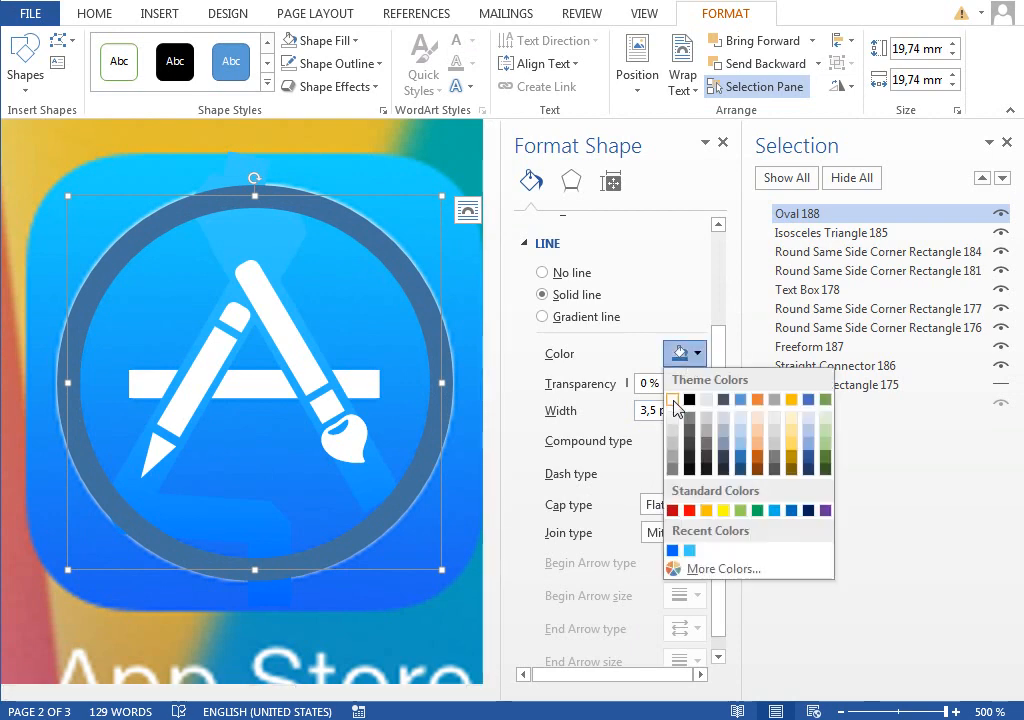
pyautogui.click(671, 400)
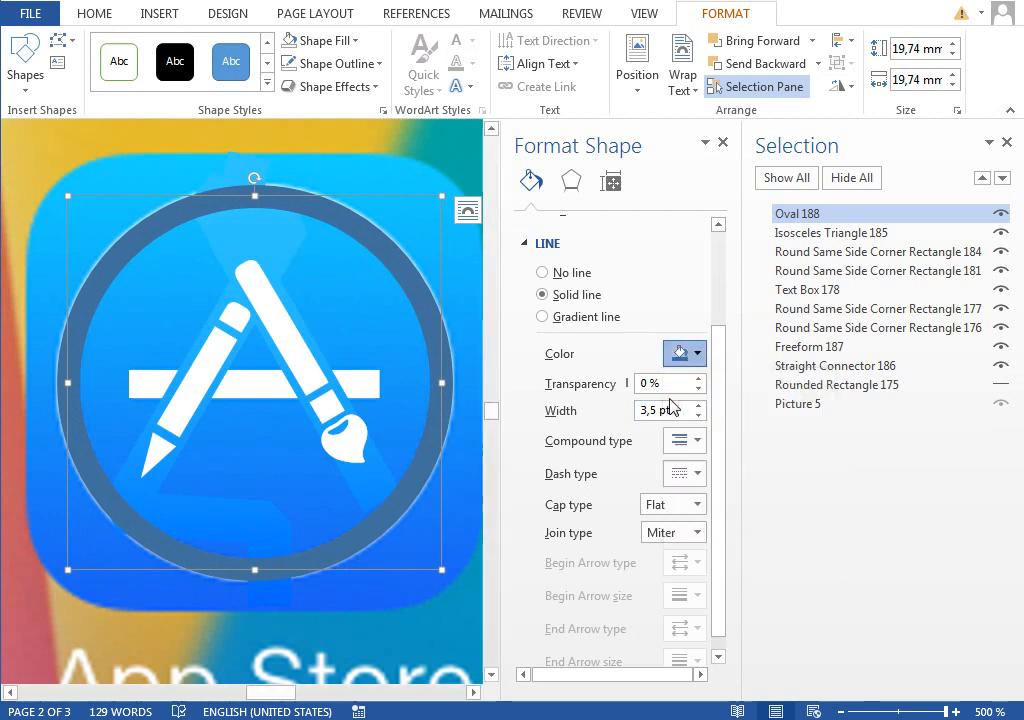
# - Show the background rounded rectangle again and group it with all the other icon shapes, leaving out the screenshot picture
pyautogui.click(817, 389)
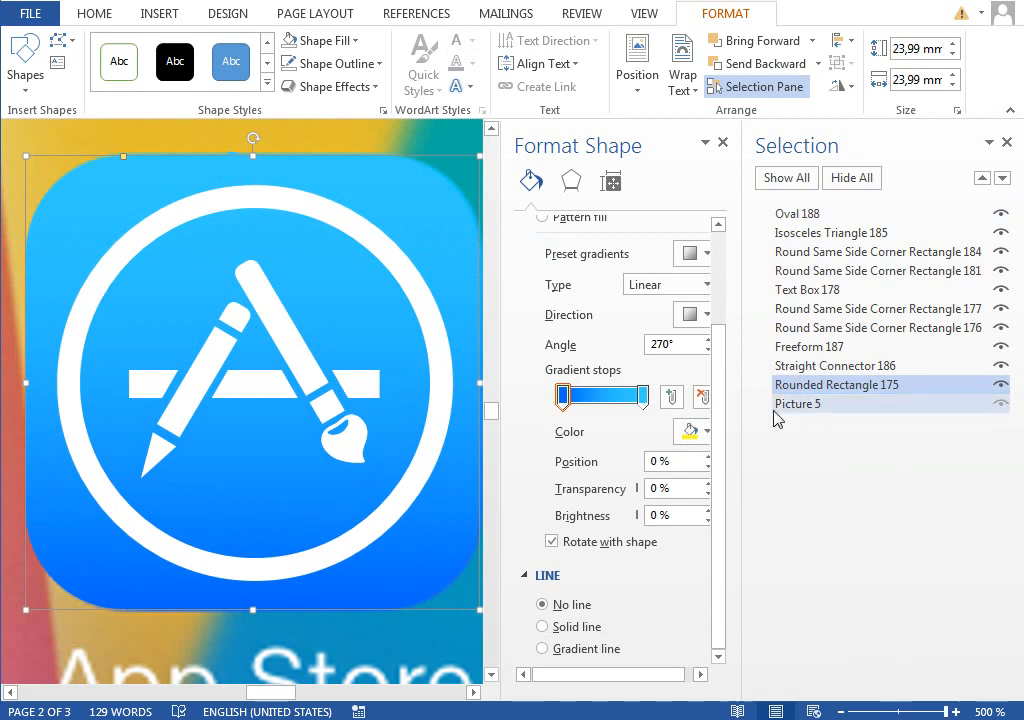
pyautogui.keyDown('ctrl'); pyautogui.click(834, 370); pyautogui.keyUp('ctrl')
pyautogui.keyDown('ctrl'); pyautogui.click(832, 346); pyautogui.keyUp('ctrl')
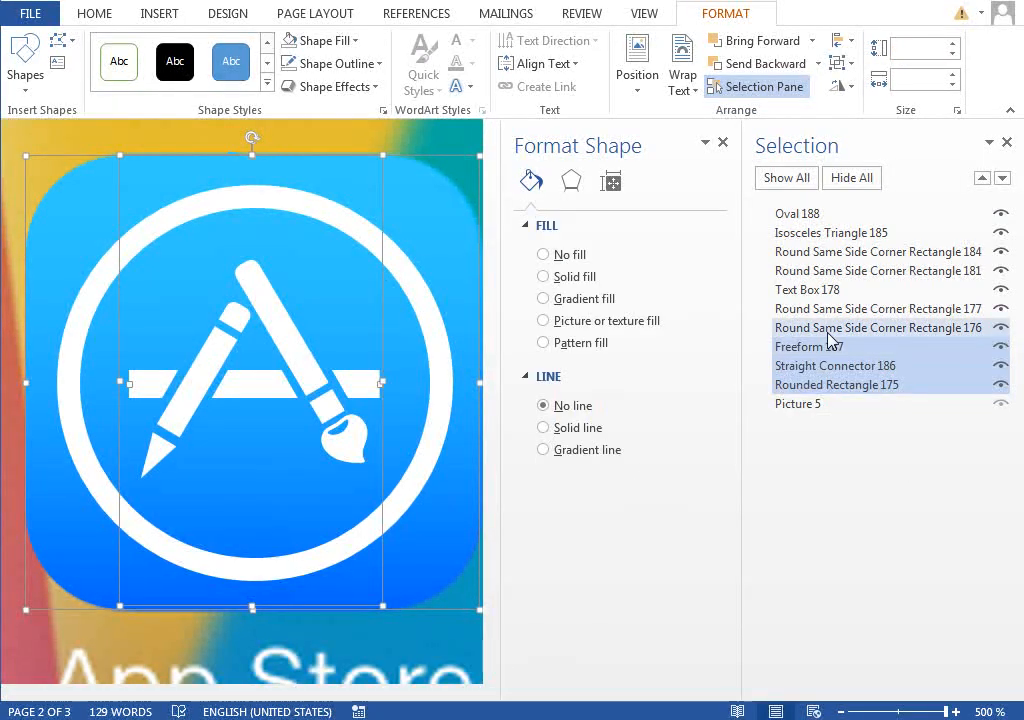
pyautogui.keyDown('ctrl'); pyautogui.click(828, 327); pyautogui.keyUp('ctrl')
pyautogui.keyDown('ctrl'); pyautogui.click(824, 308); pyautogui.keyUp('ctrl')
pyautogui.keyDown('ctrl'); pyautogui.click(818, 289); pyautogui.keyUp('ctrl')
pyautogui.keyDown('ctrl'); pyautogui.click(816, 270); pyautogui.keyUp('ctrl')
pyautogui.keyDown('ctrl'); pyautogui.click(815, 251); pyautogui.keyUp('ctrl')
pyautogui.keyDown('ctrl'); pyautogui.click(815, 232); pyautogui.keyUp('ctrl')
pyautogui.keyDown('ctrl'); pyautogui.click(811, 214); pyautogui.keyUp('ctrl')
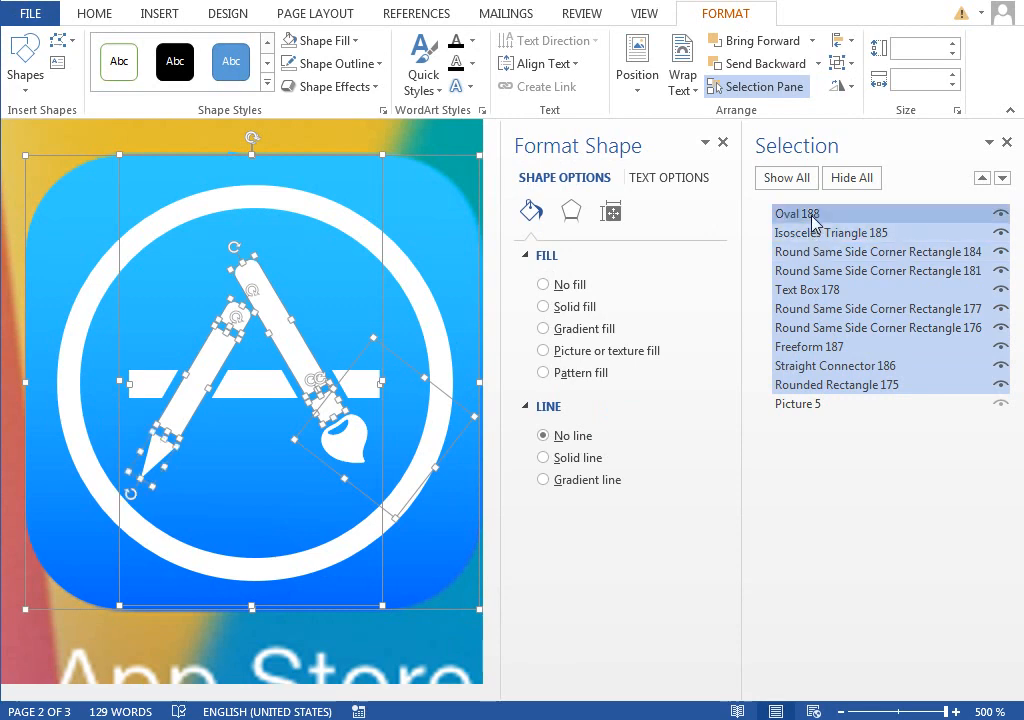
pyautogui.click(838, 86)
pyautogui.click(858, 88)
# - Rename the group as "app store icon"
pyautogui.click(817, 214)
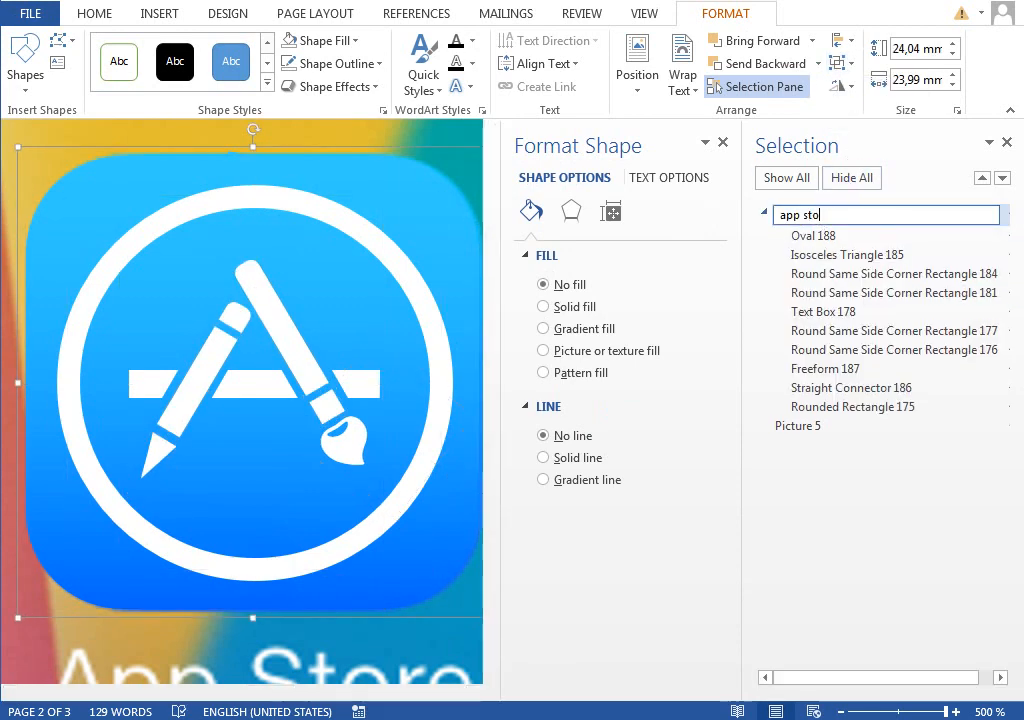
pyautogui.write('app store icon')
pyautogui.press('Return')
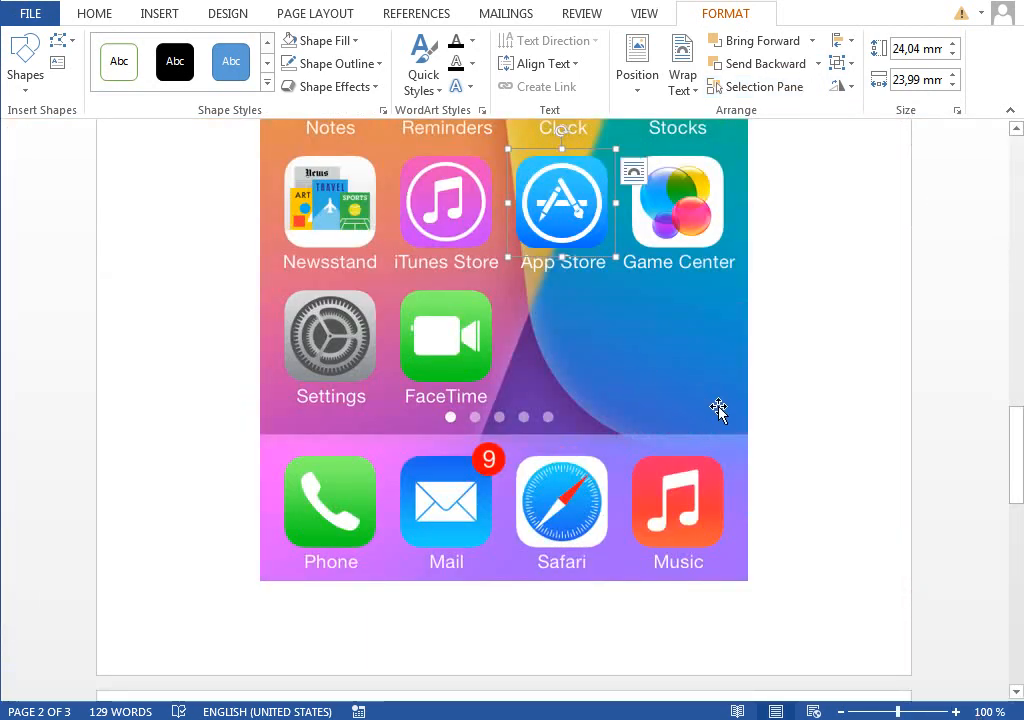
# - Move the App Store icon group up to page 1, between the iTunes Store and Game Center icons
pyautogui.scroll(5, 800, 424)
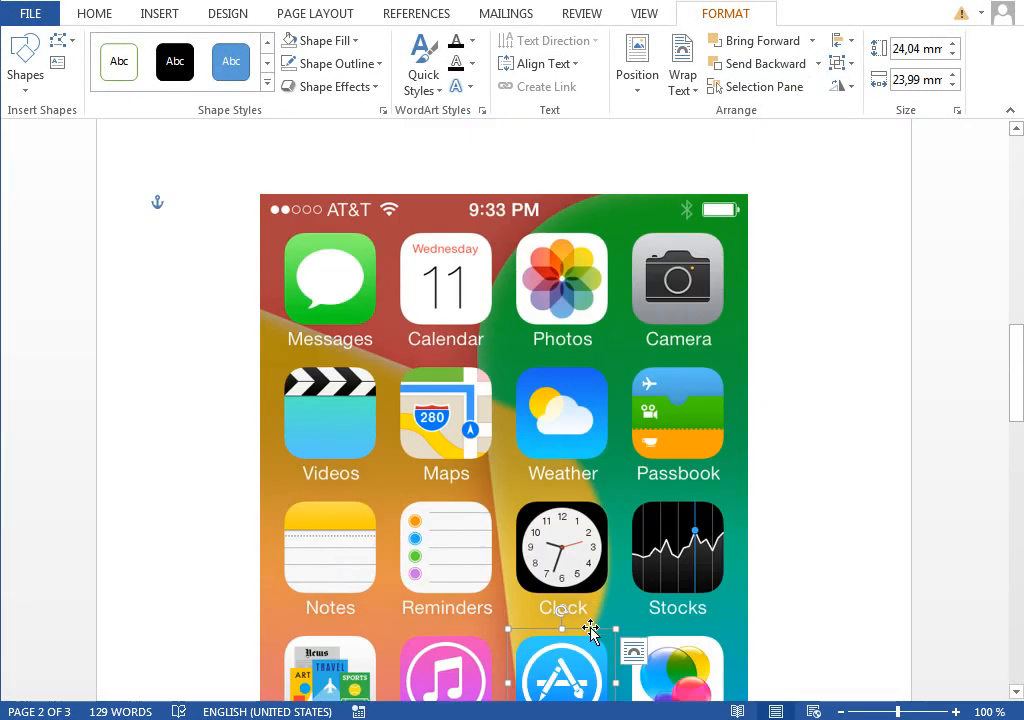
pyautogui.moveTo(591, 630); pyautogui.dragTo(790, 265)
pyautogui.scroll(5, 827, 347)
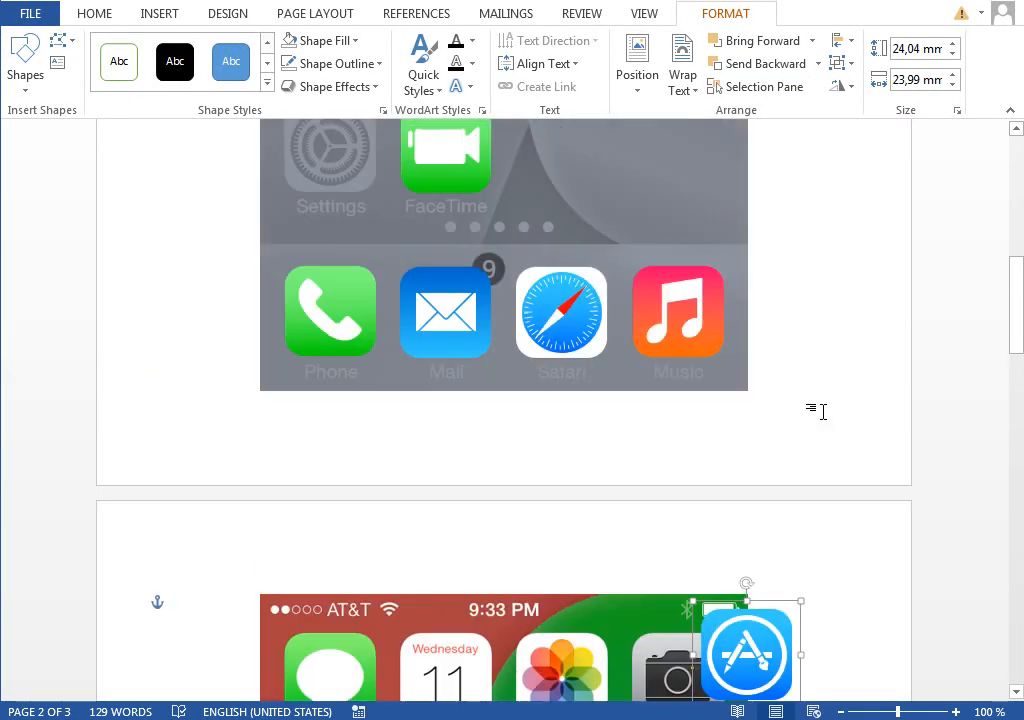
pyautogui.moveTo(778, 683); pyautogui.dragTo(589, 350)
pyautogui.scroll(3, 731, 320)
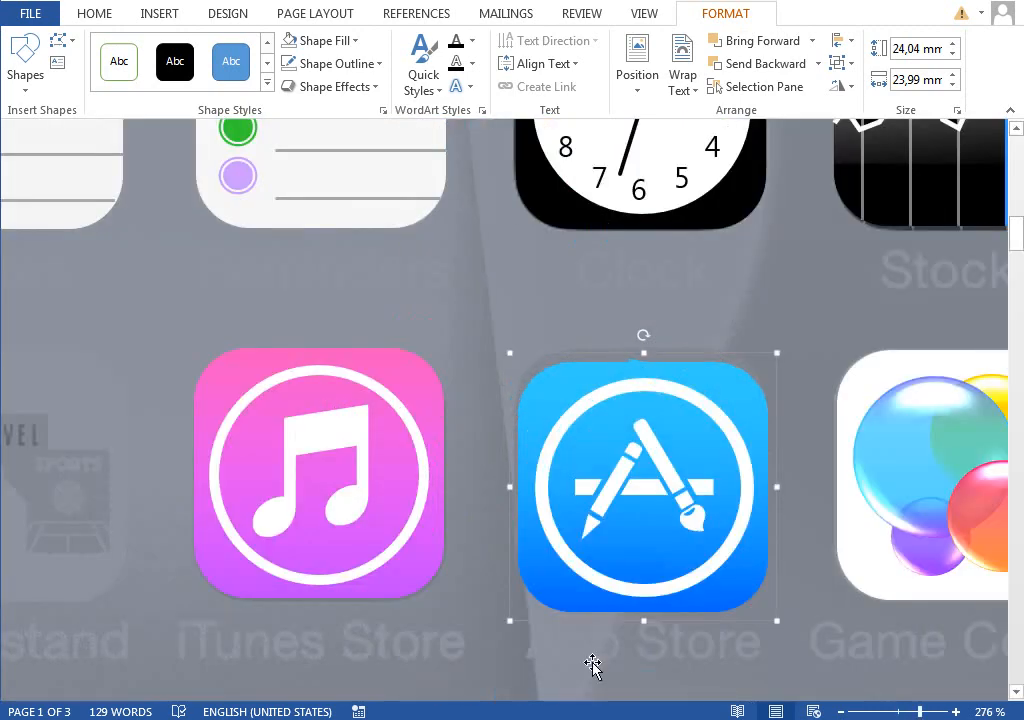
# - Nudge the App Store icon up and slightly left to cover its counterpart and line up with the neighboring icons
pyautogui.hotkey('ctrl', 'Up')
pyautogui.hotkey('ctrl', 'Up')
pyautogui.hotkey('ctrl', 'Up')
pyautogui.hotkey('ctrl', 'Up')
pyautogui.hotkey('ctrl', 'Up')
pyautogui.hotkey('ctrl', 'Up')
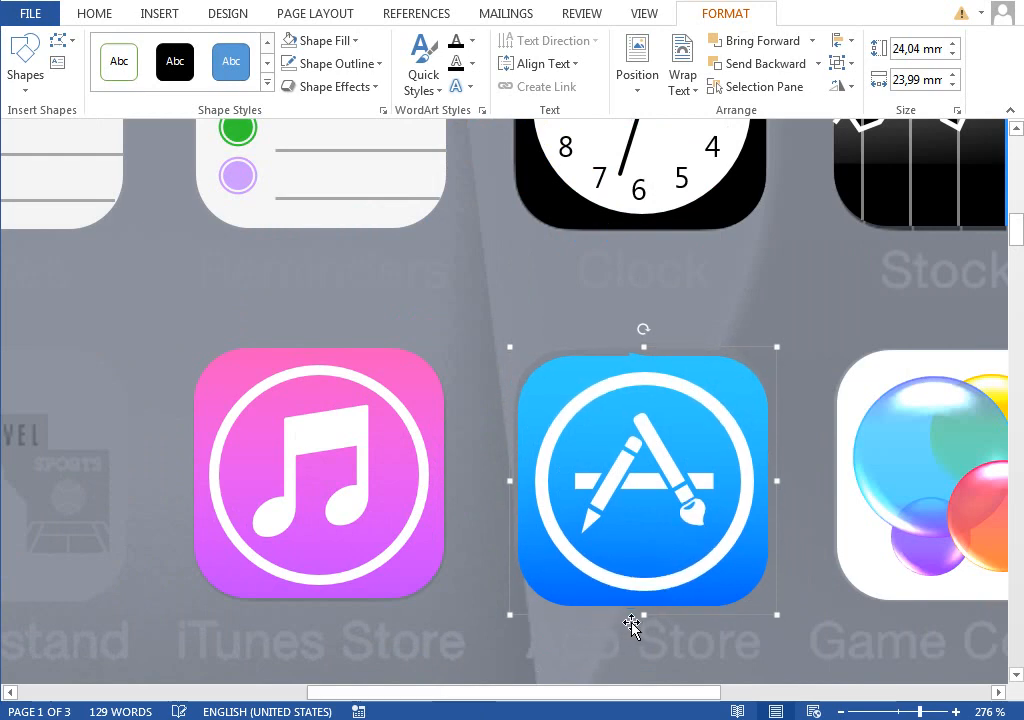
pyautogui.hotkey('ctrl', 'Left')
pyautogui.hotkey('ctrl', 'Left')
pyautogui.hotkey('ctrl', 'Up')
pyautogui.hotkey('ctrl', 'Up')
pyautogui.hotkey('ctrl', 'Up')
pyautogui.hotkey('ctrl', 'Up')
pyautogui.hotkey('ctrl', 'Up')
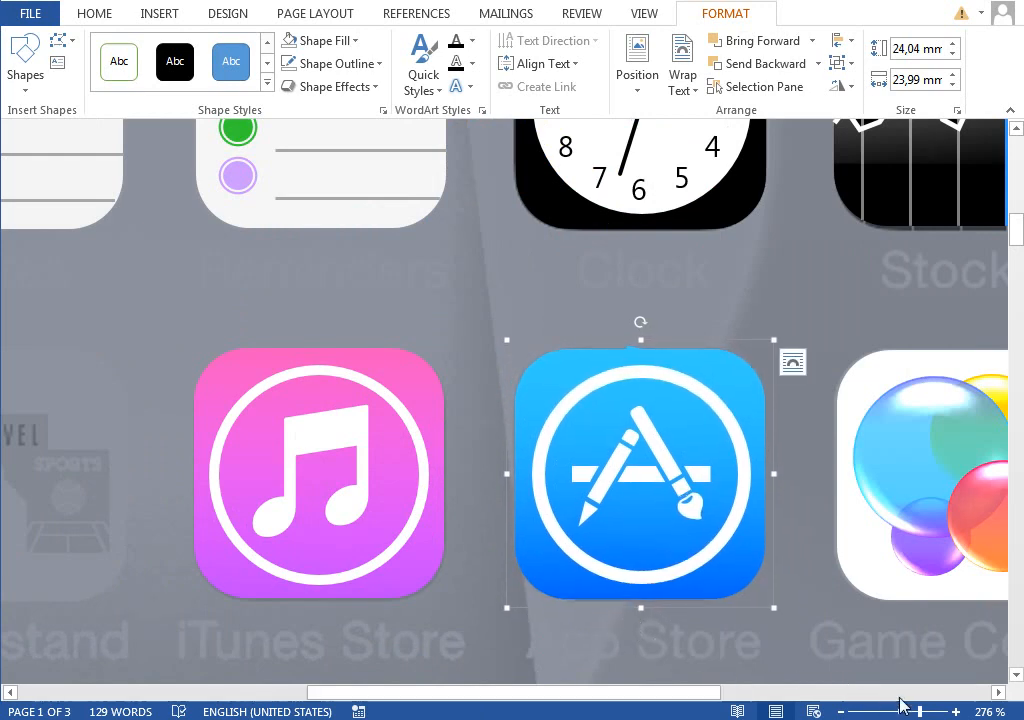
# - Open the shape formatting options for the App Store icon group, with the protruding tip at its upper edge in close view
pyautogui.moveTo(920, 712); pyautogui.dragTo(940, 712)
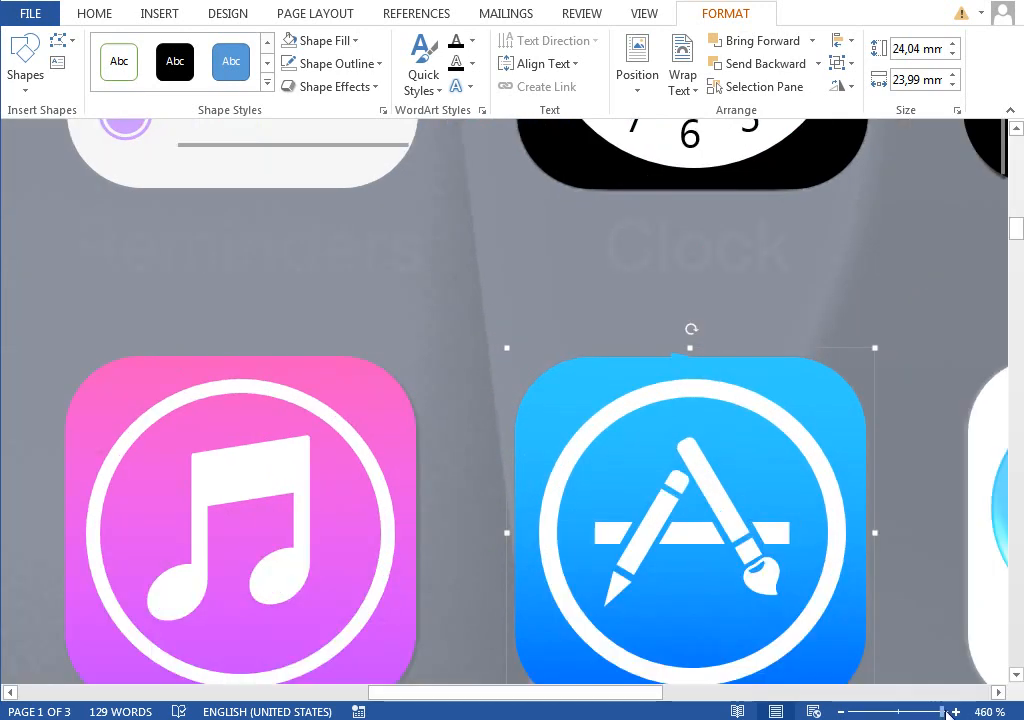
pyautogui.moveTo(615, 693); pyautogui.dragTo(722, 693)
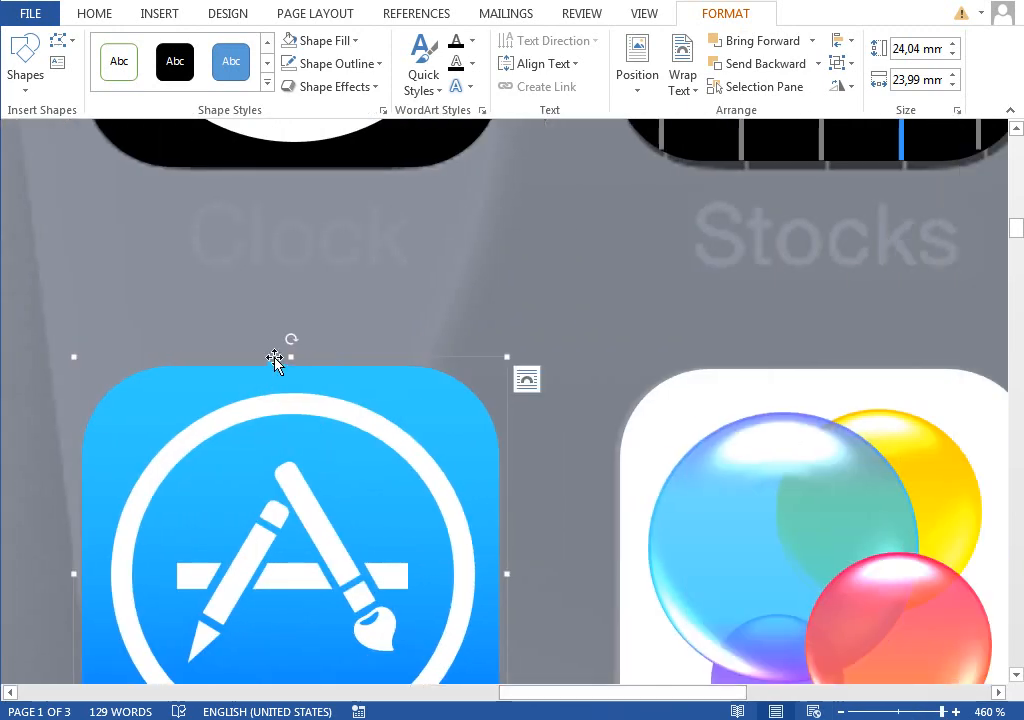
pyautogui.scroll(-3, 904, 660)
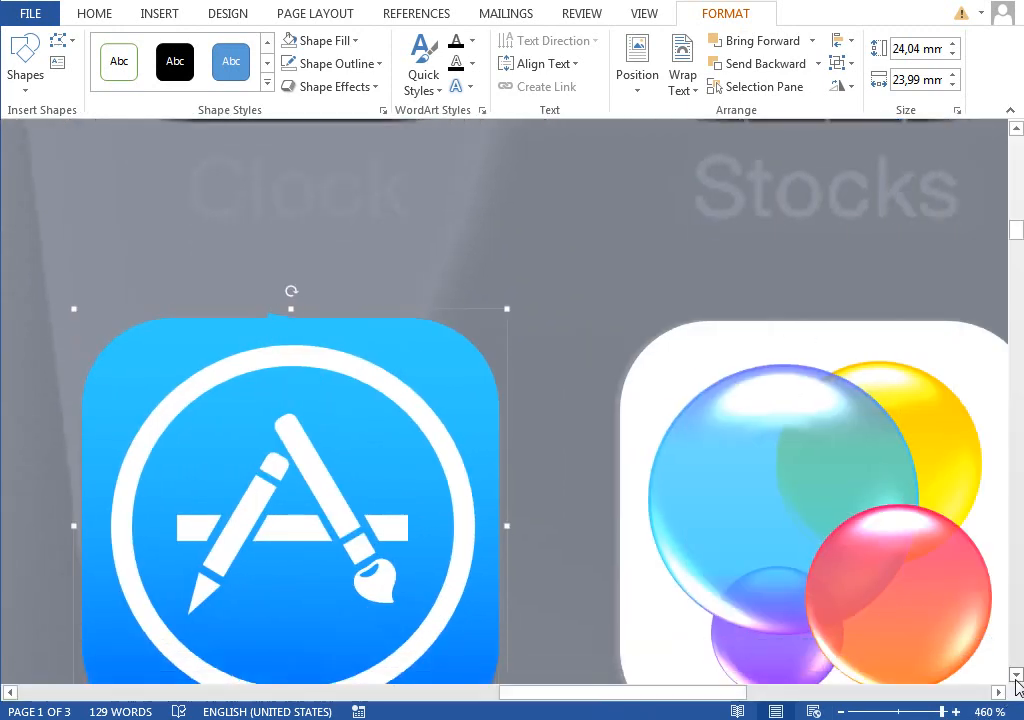
pyautogui.rightClick(141, 271)
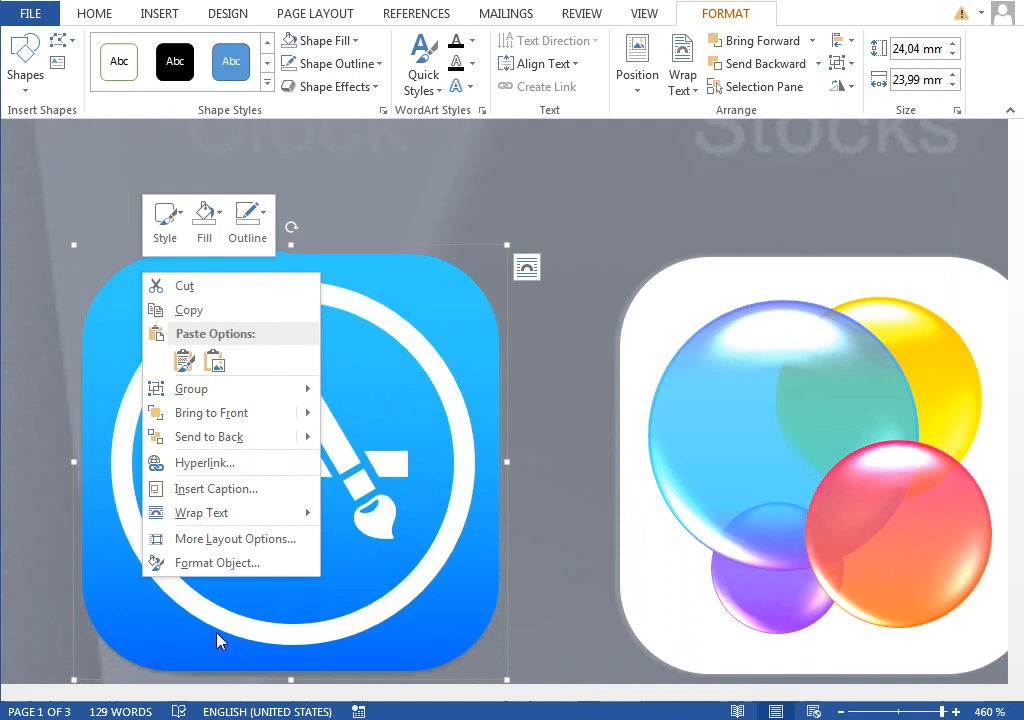
pyautogui.click(220, 563)
pyautogui.moveTo(268, 700); pyautogui.dragTo(494, 697)
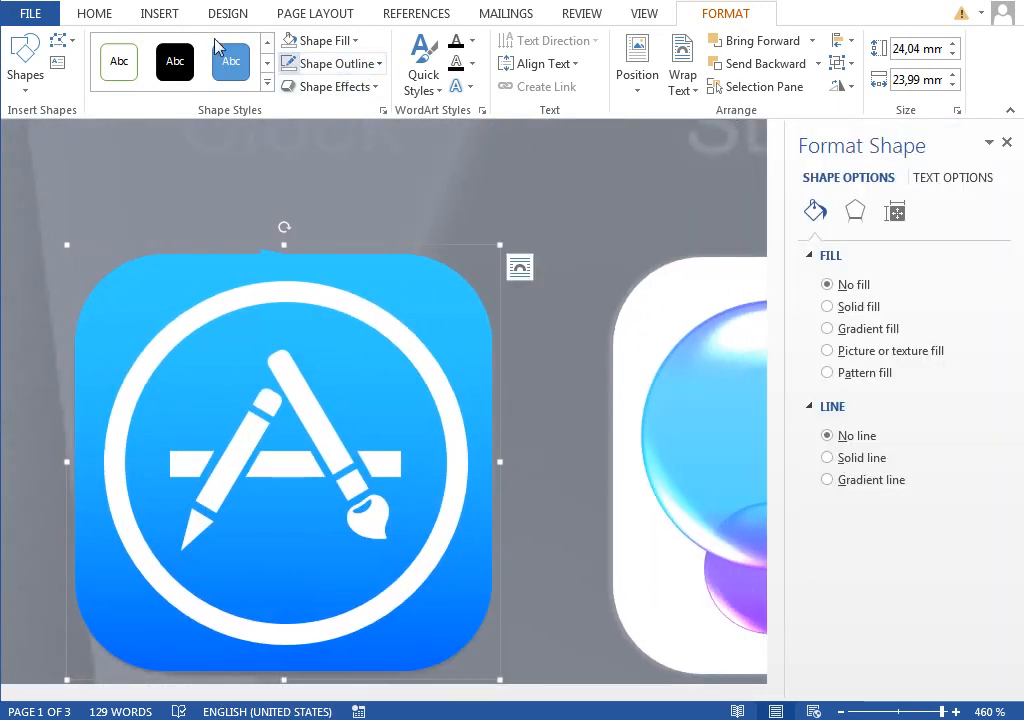
# - Edit the points of Freeform 187 in the app store icon group, pulling its protruding tip inside the icon's upper edge, and deselect it
pyautogui.click(100, 14)
pyautogui.click(916, 87)
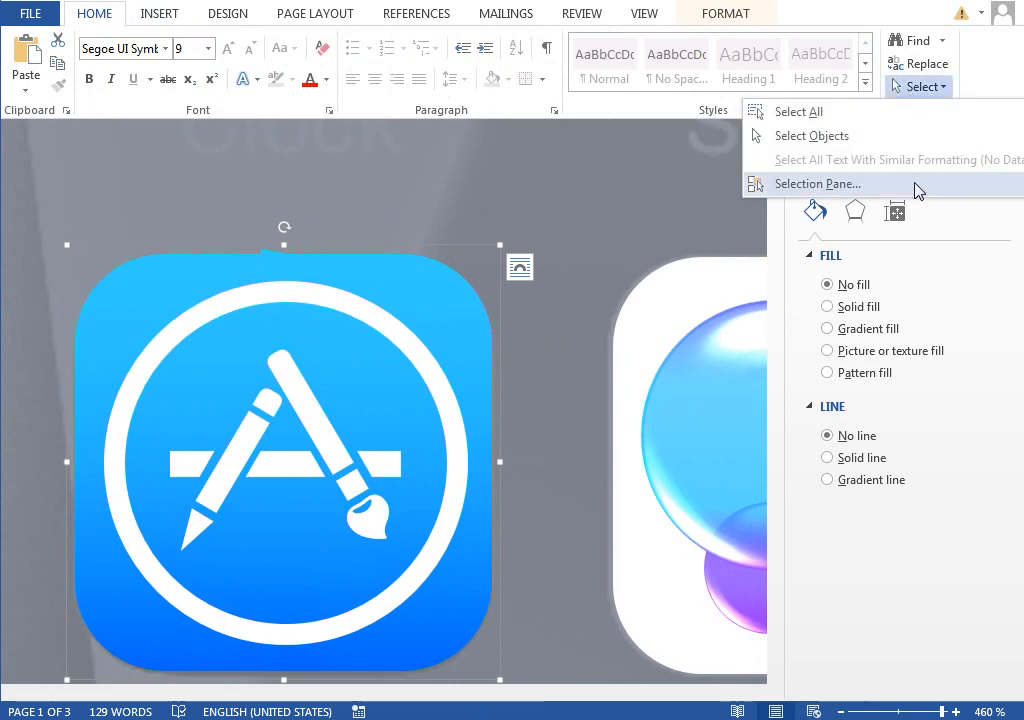
pyautogui.click(914, 189)
pyautogui.moveTo(126, 693); pyautogui.dragTo(300, 697)
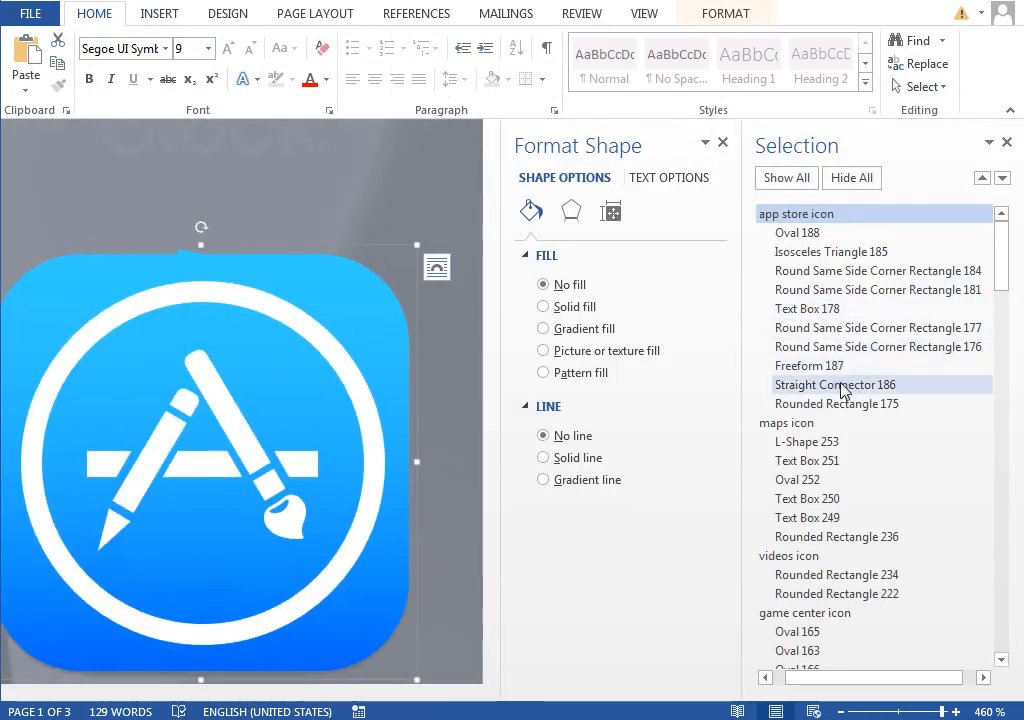
pyautogui.click(790, 366)
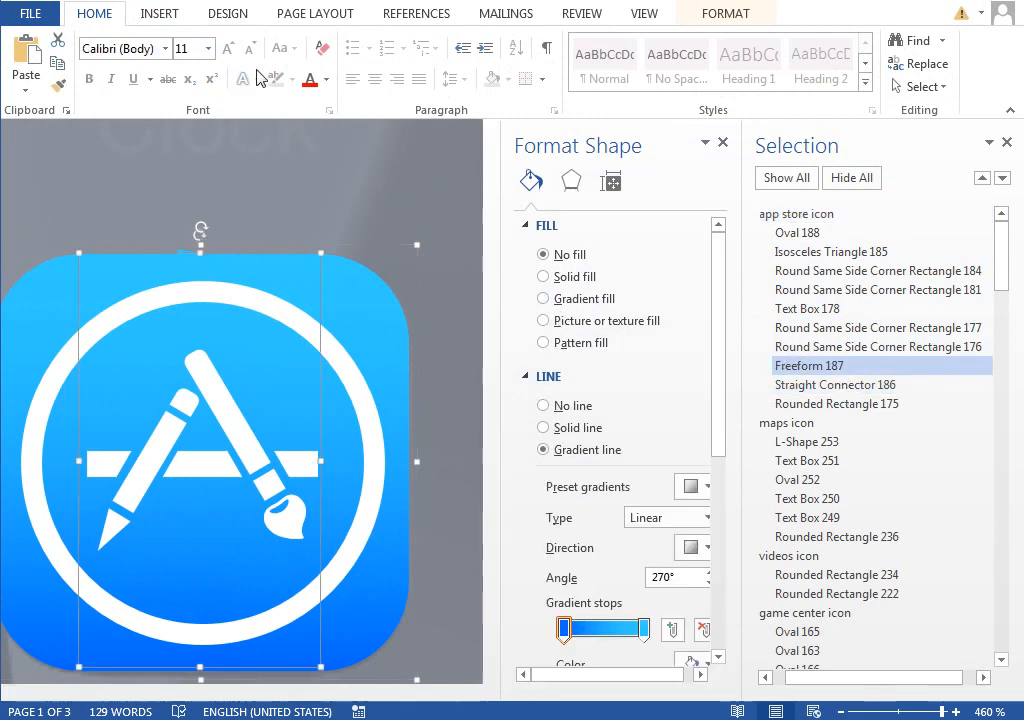
pyautogui.click(737, 15)
pyautogui.click(62, 48)
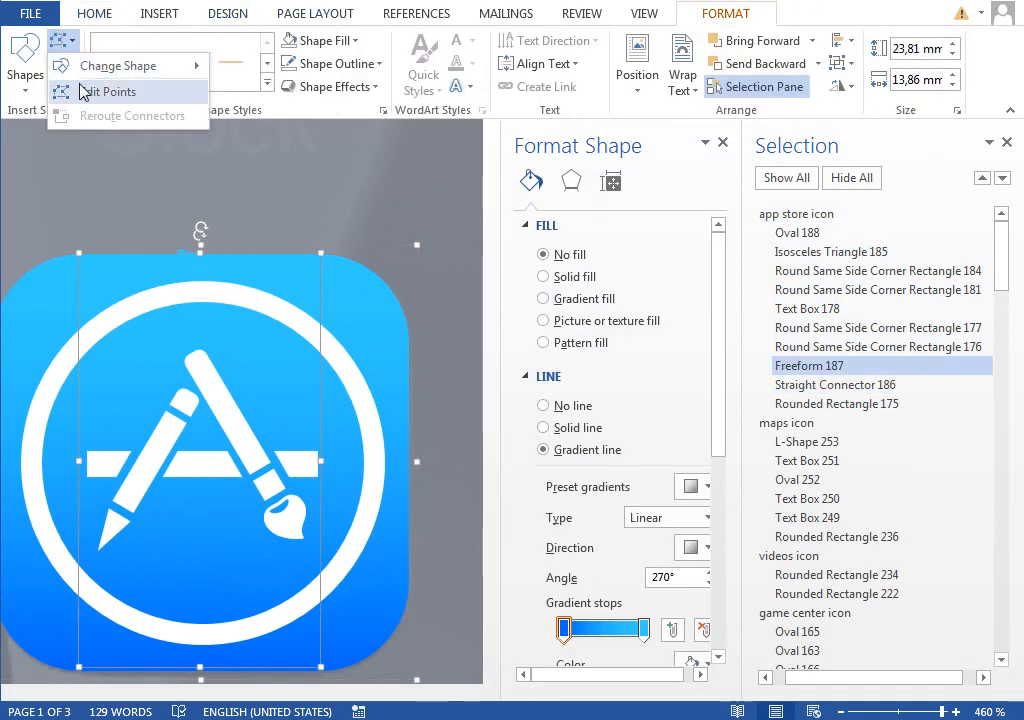
pyautogui.click(88, 90)
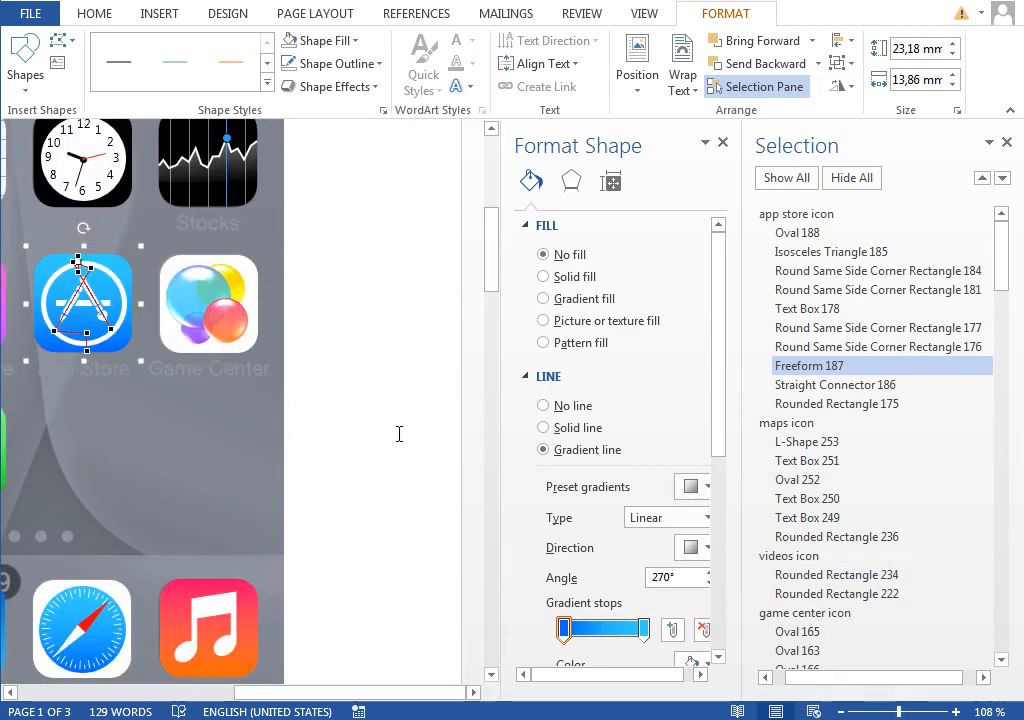
pyautogui.click(386, 387)
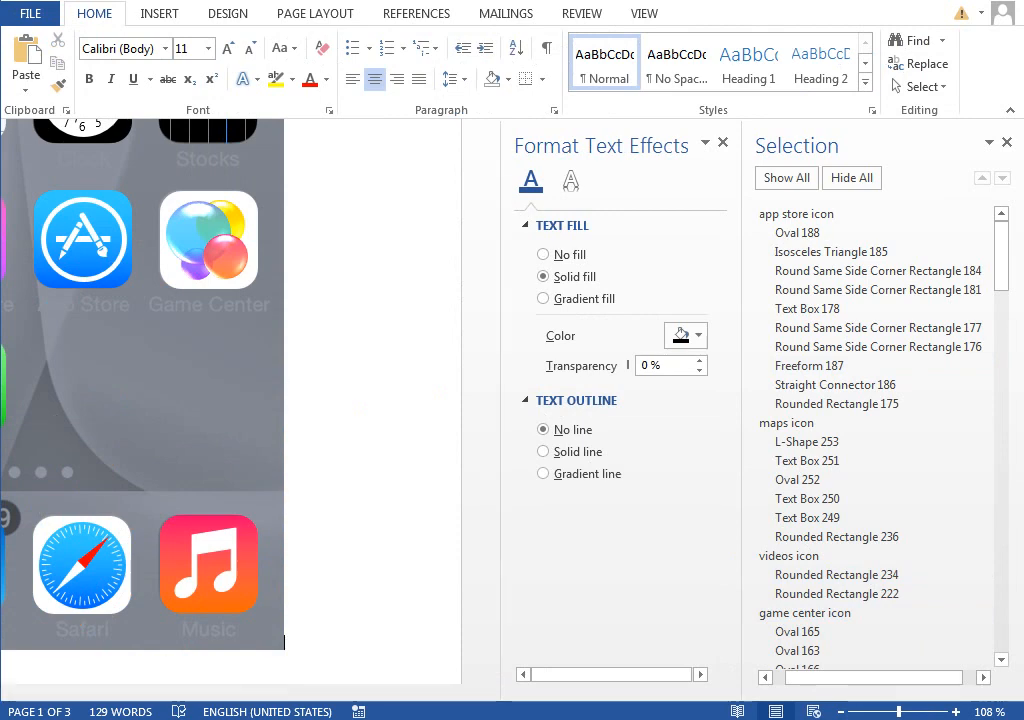